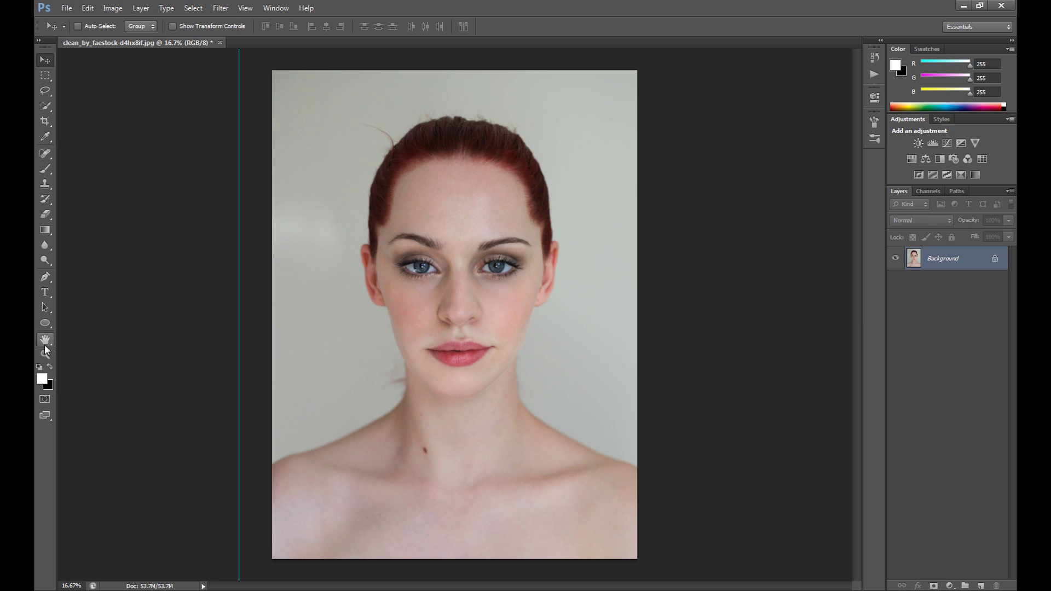
# Duplicate the Background layer and rename the copy "blemish removal"
pyautogui.rightClick(954, 260)
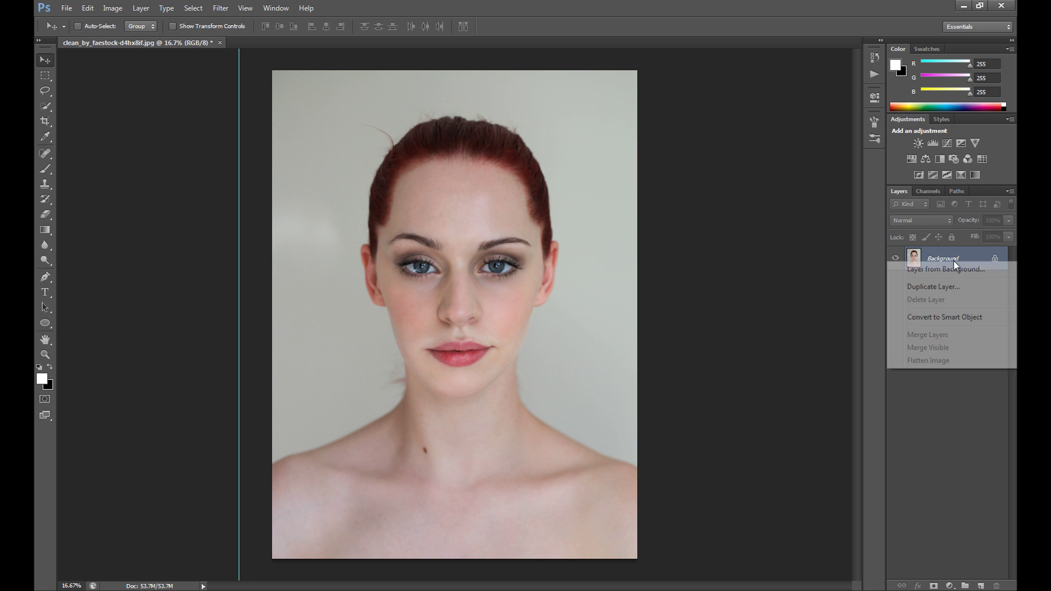
pyautogui.click(953, 288)
pyautogui.click(624, 186)
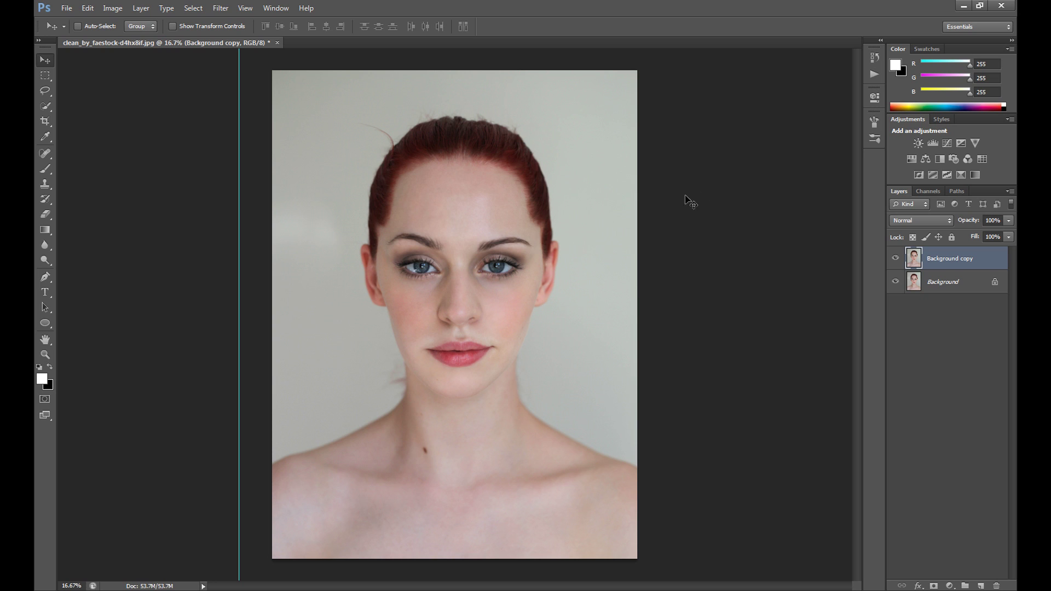
pyautogui.click(45, 354)
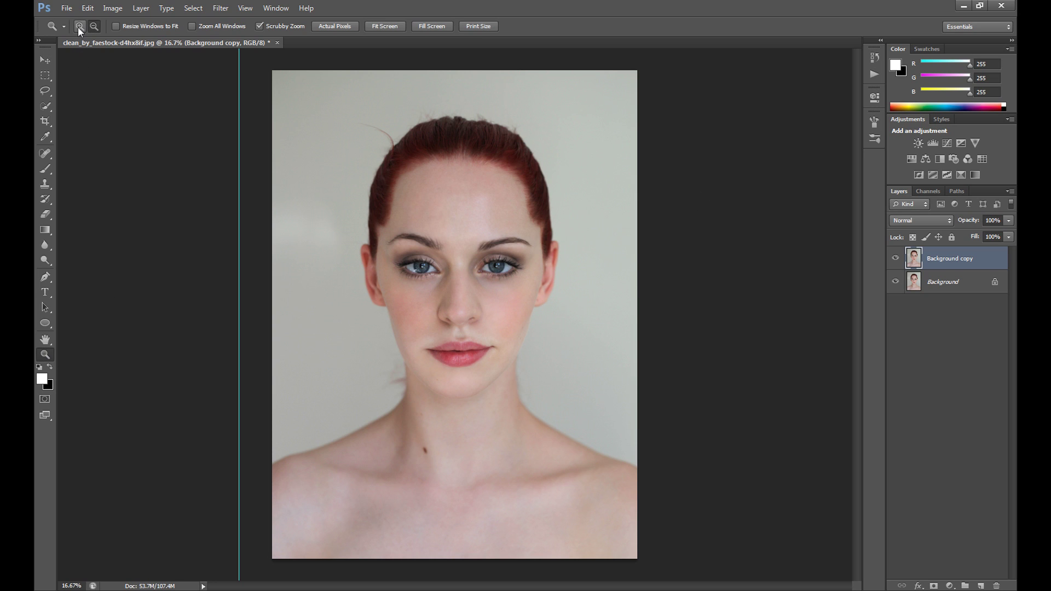
pyautogui.doubleClick(951, 259)
pyautogui.write('blemish removal')
pyautogui.press('Return')
# Magnify the face to 66.7% and activate the Spot Healing Brush
pyautogui.click(404, 266)
pyautogui.click(404, 266)
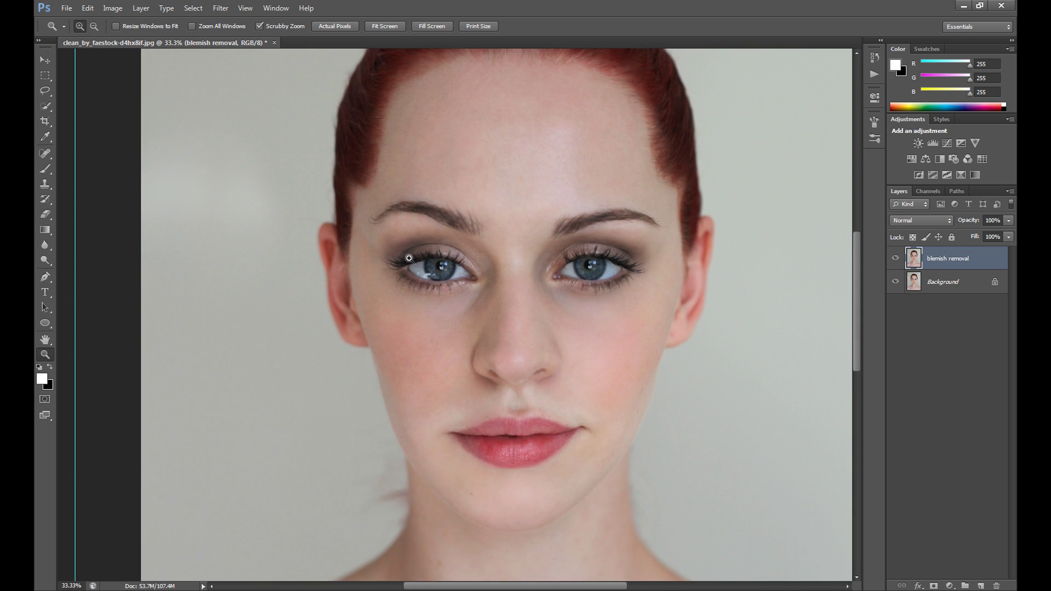
pyautogui.click(411, 260)
pyautogui.moveTo(857, 325); pyautogui.dragTo(856, 295)
pyautogui.click(374, 298)
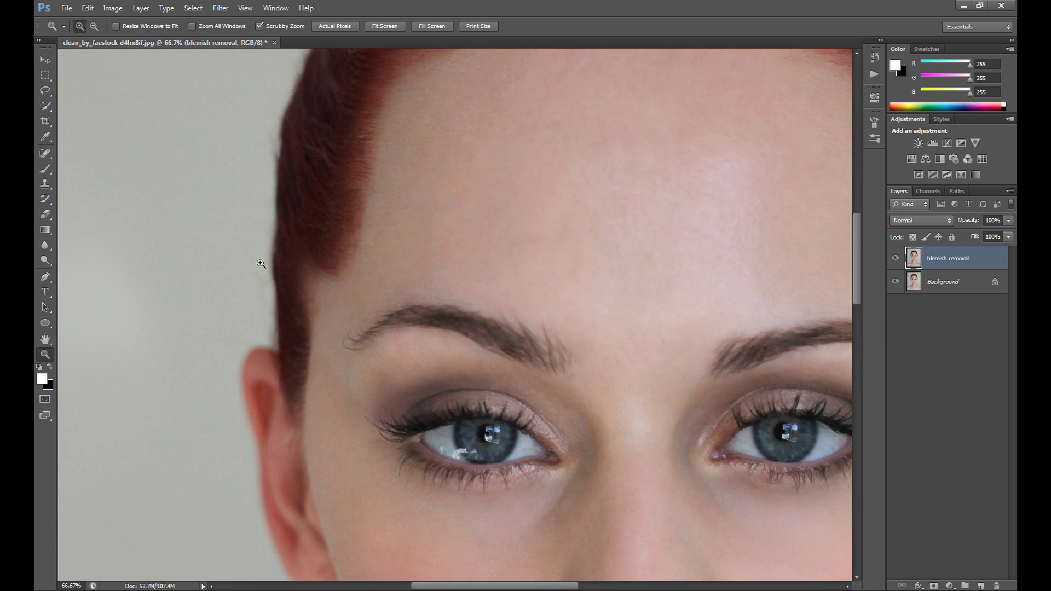
pyautogui.moveTo(45, 154); pyautogui.dragTo(93, 156)
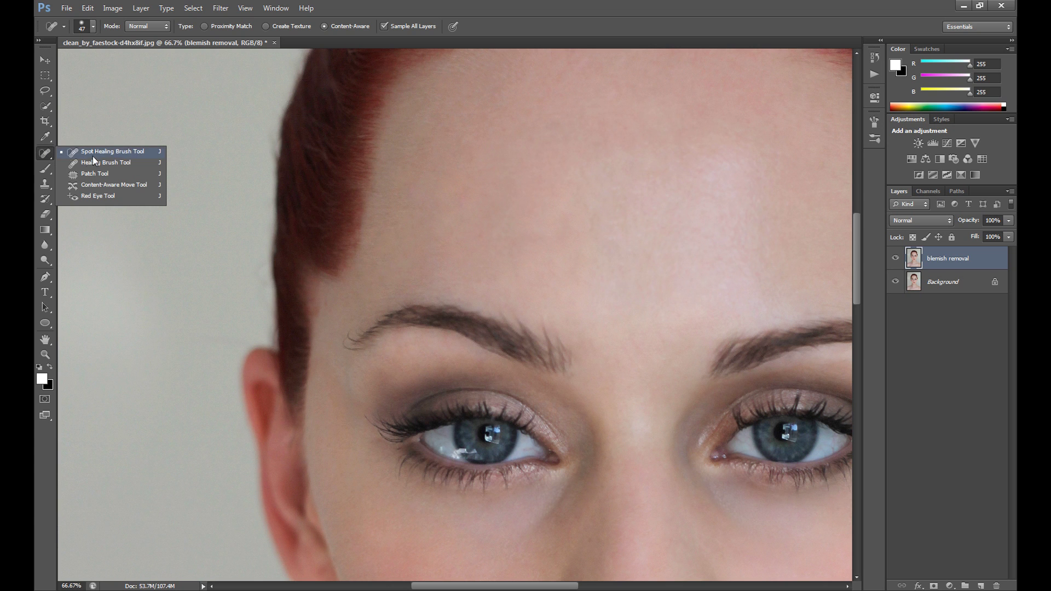
pyautogui.click(45, 151)
# Examine the chin, neck, forehead and eye area for blemishes and review the Spot Healing Brush's size, hardness and spacing settings
pyautogui.moveTo(857, 273); pyautogui.dragTo(872, 386)
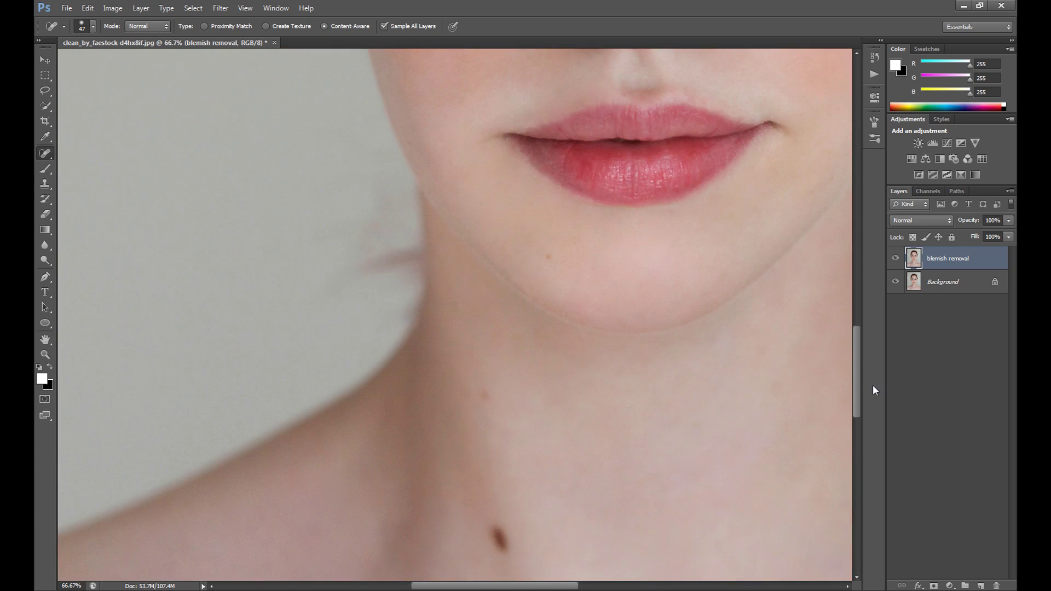
pyautogui.moveTo(856, 347); pyautogui.dragTo(853, 231)
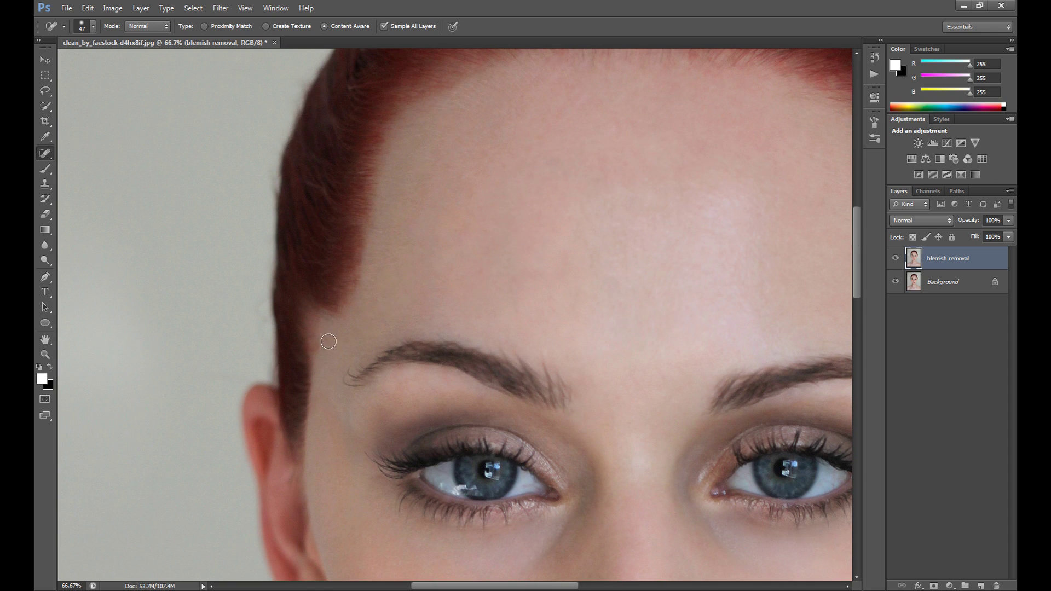
pyautogui.moveTo(532, 586); pyautogui.dragTo(577, 586)
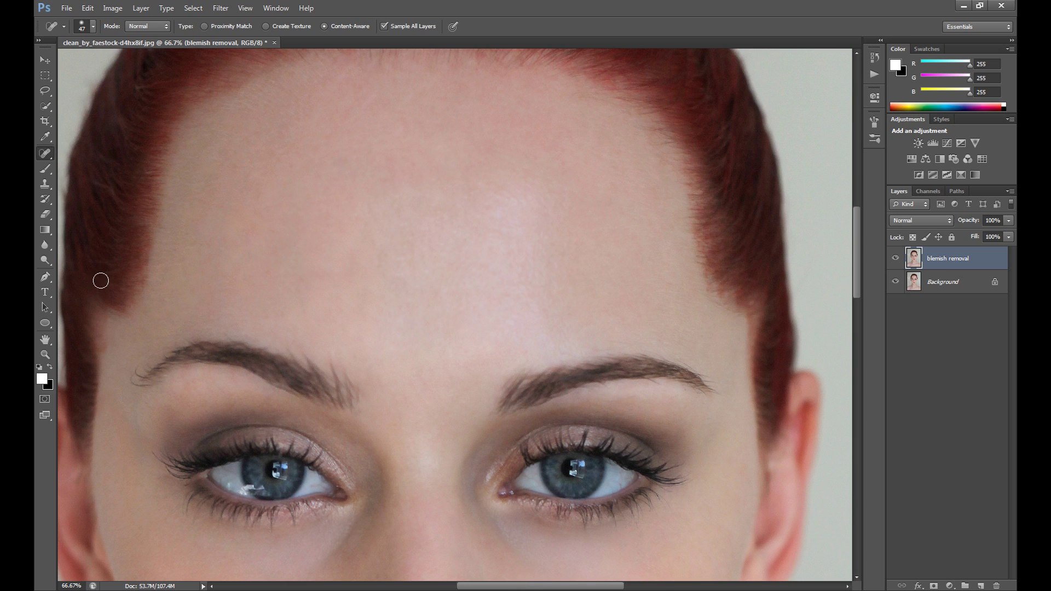
pyautogui.moveTo(502, 586); pyautogui.dragTo(436, 588)
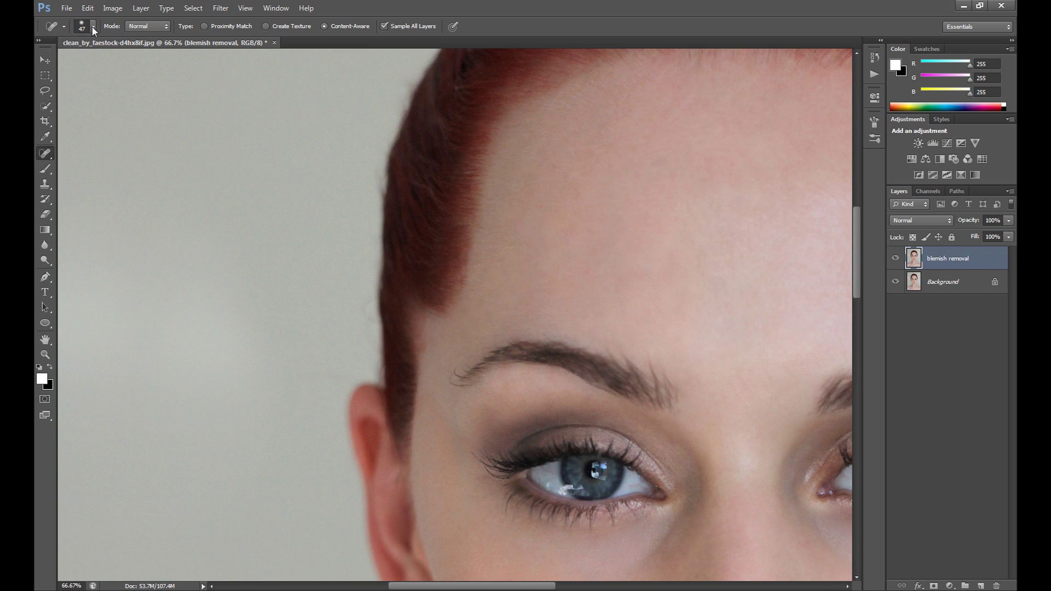
pyautogui.rightClick(40, 154)
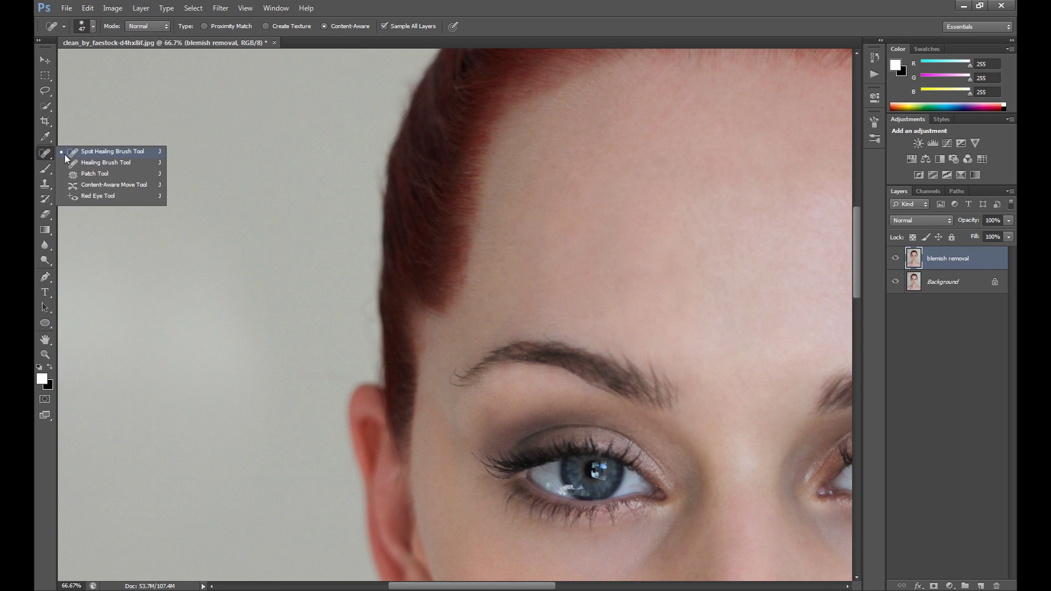
pyautogui.click(46, 154)
pyautogui.click(93, 27)
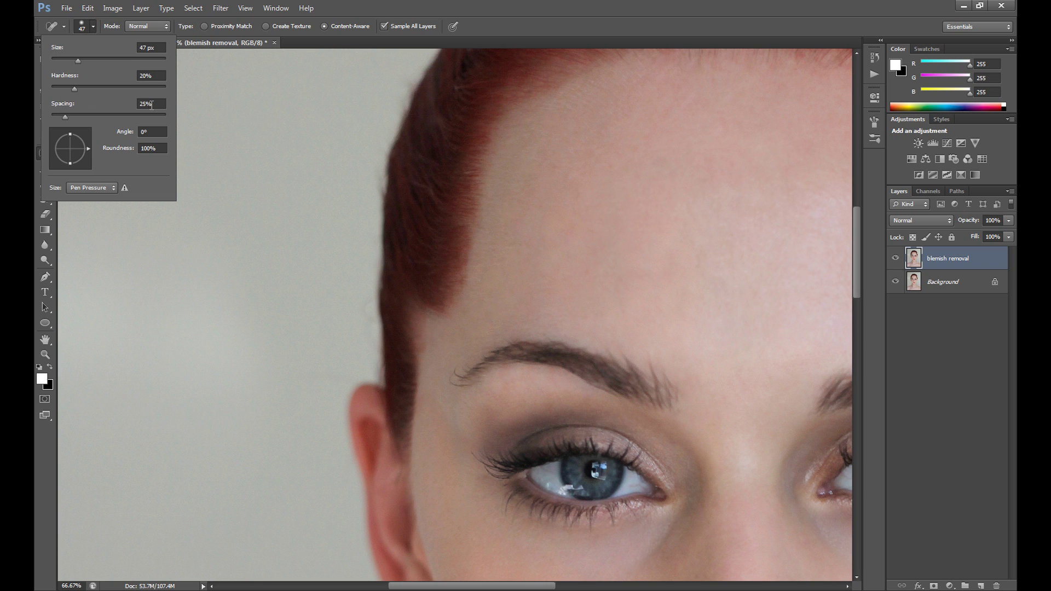
pyautogui.click(94, 26)
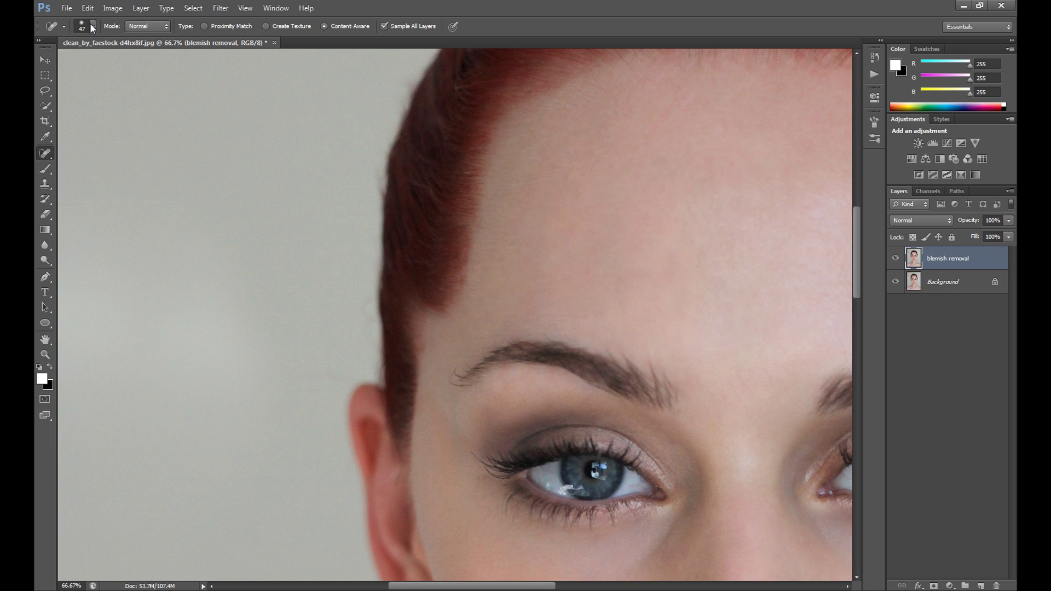
# Remove the small spots on the cheek edge and along the jawline with the Spot Healing Brush
pyautogui.moveTo(856, 297); pyautogui.dragTo(856, 378)
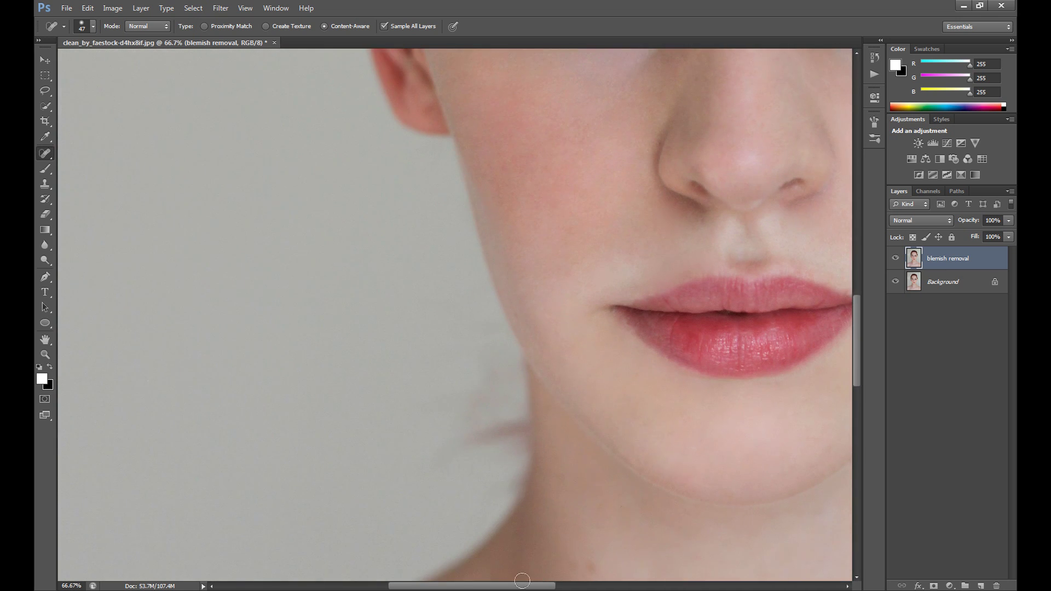
pyautogui.moveTo(523, 585); pyautogui.dragTo(561, 585)
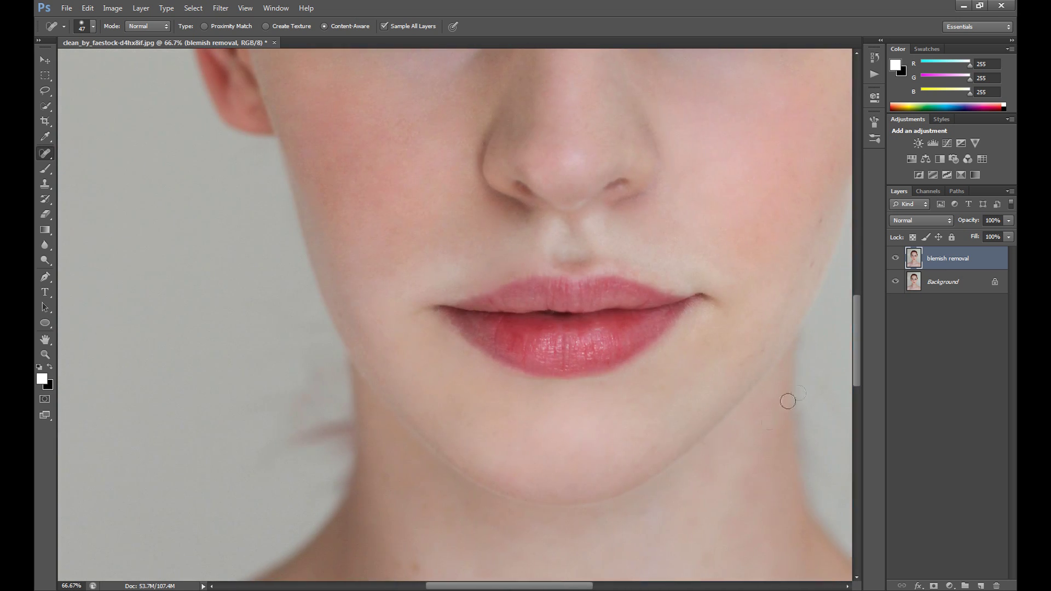
pyautogui.click(813, 268)
pyautogui.click(742, 364)
pyautogui.click(695, 368)
# Heal the small spot on the neck below the jaw and the remaining mark on the cheek
pyautogui.moveTo(854, 375); pyautogui.dragTo(854, 411)
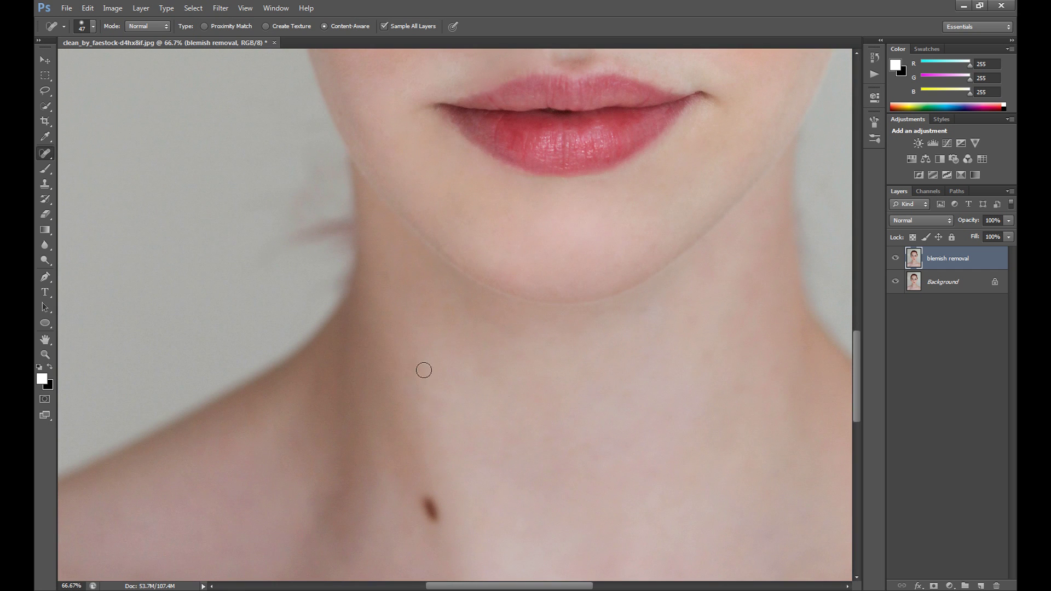
pyautogui.moveTo(856, 358); pyautogui.dragTo(852, 235)
pyautogui.moveTo(557, 587); pyautogui.dragTo(603, 586)
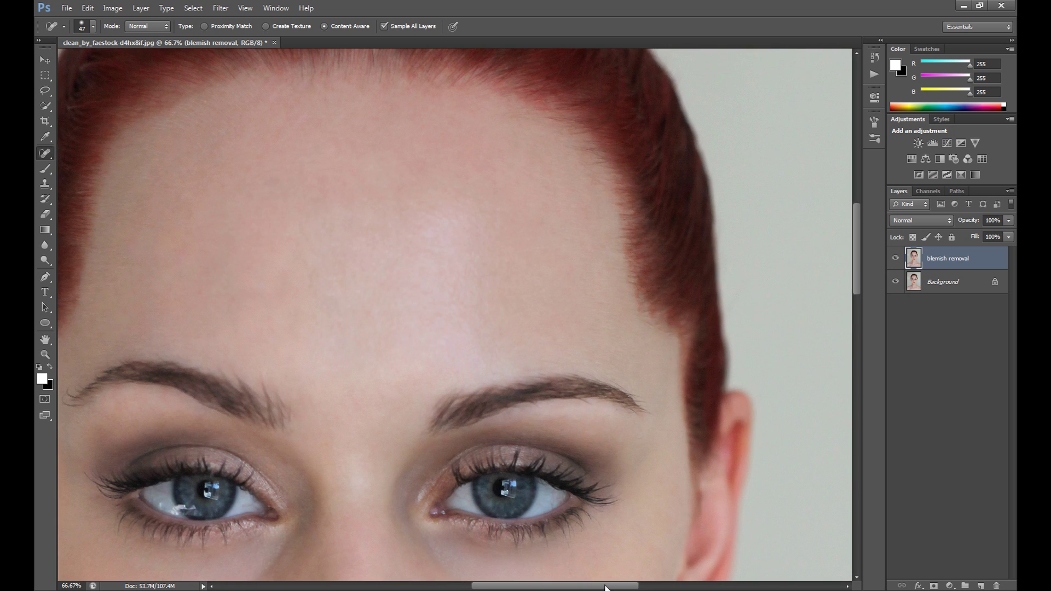
pyautogui.moveTo(854, 251); pyautogui.dragTo(856, 346)
pyautogui.click(670, 214)
pyautogui.moveTo(485, 586); pyautogui.dragTo(459, 587)
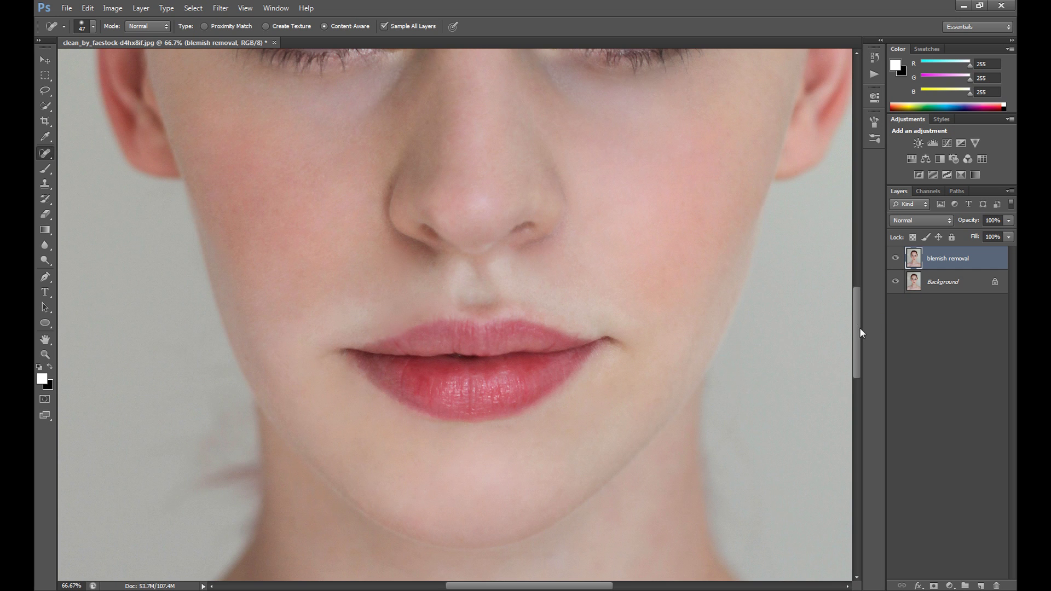
# Enlarge the healing brush to 83 px and remove the dark mole on the neck
pyautogui.moveTo(859, 327); pyautogui.dragTo(864, 393)
pyautogui.click(87, 26)
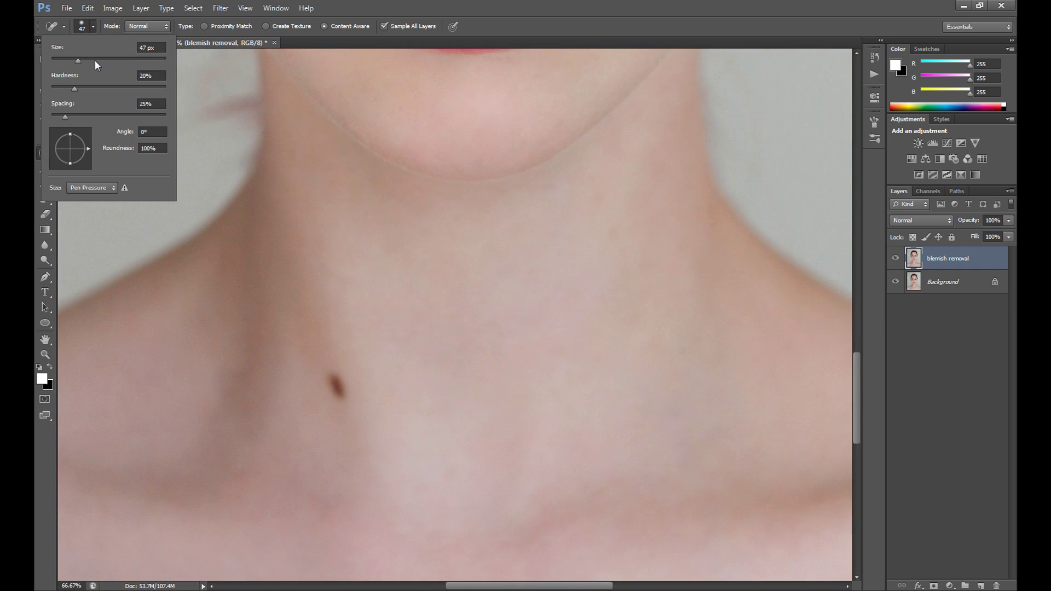
pyautogui.click(95, 60)
pyautogui.click(337, 383)
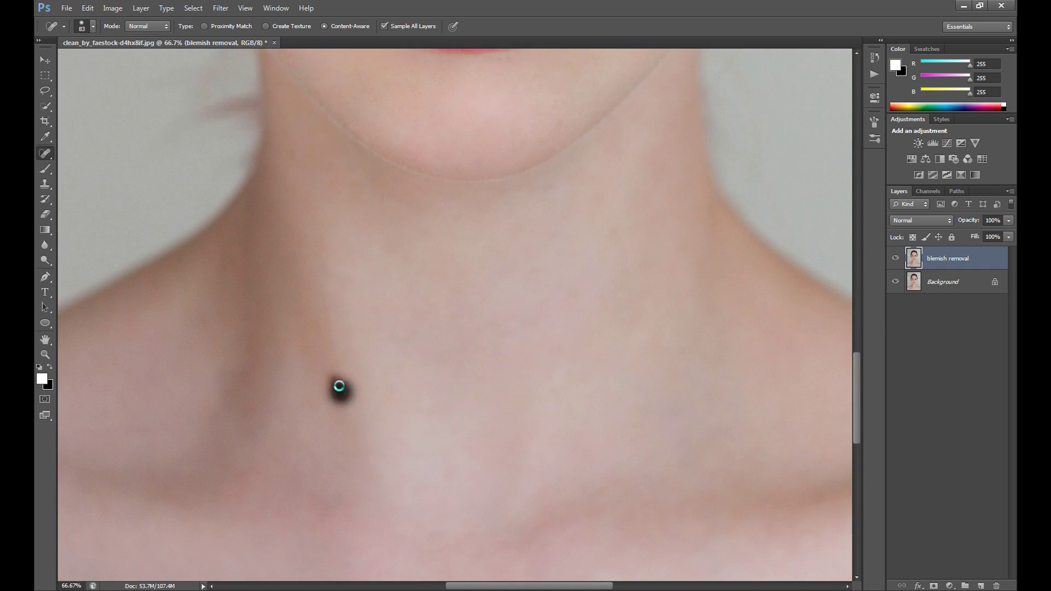
pyautogui.click(338, 383)
# Reduce the healing brush to 66 px and then smaller, and heal the traces left where the neck mole was
pyautogui.click(90, 26)
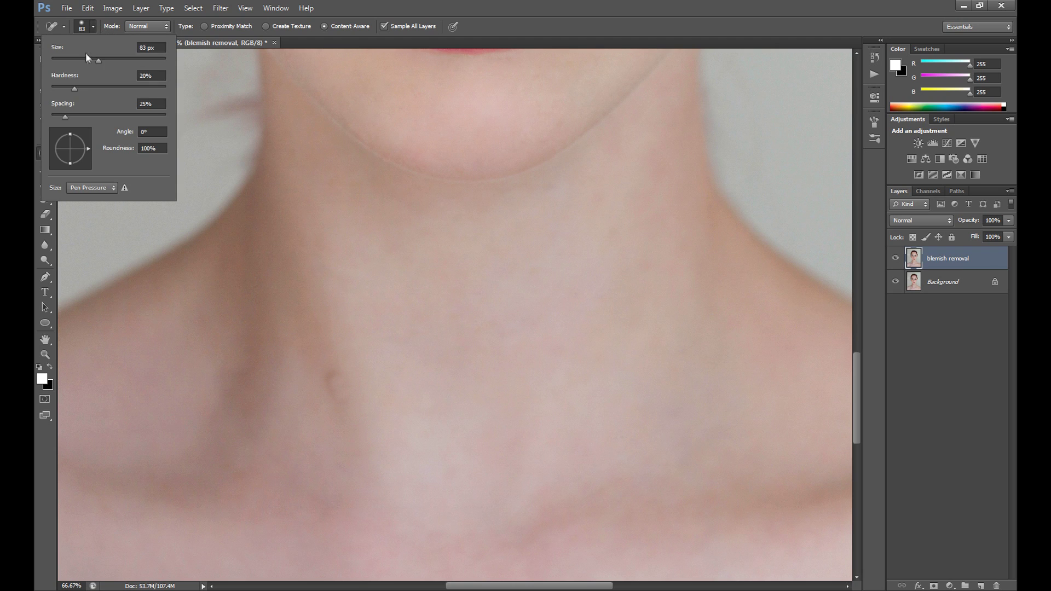
pyautogui.click(92, 59)
pyautogui.click(331, 374)
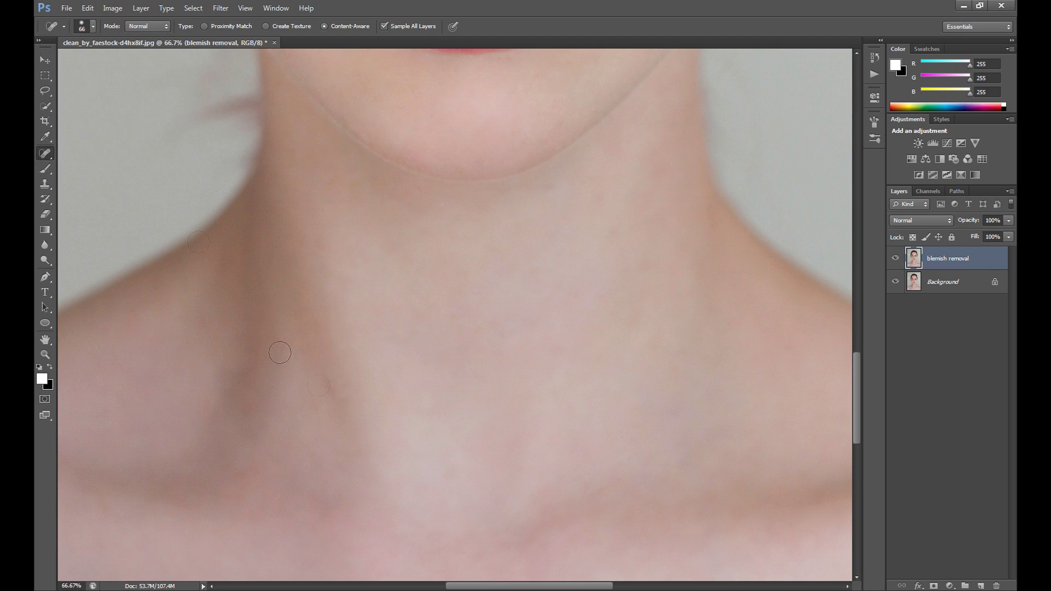
pyautogui.click(92, 26)
pyautogui.click(89, 59)
pyautogui.click(330, 389)
# Duplicate the "blemish removal" layer within the same document
pyautogui.click(46, 354)
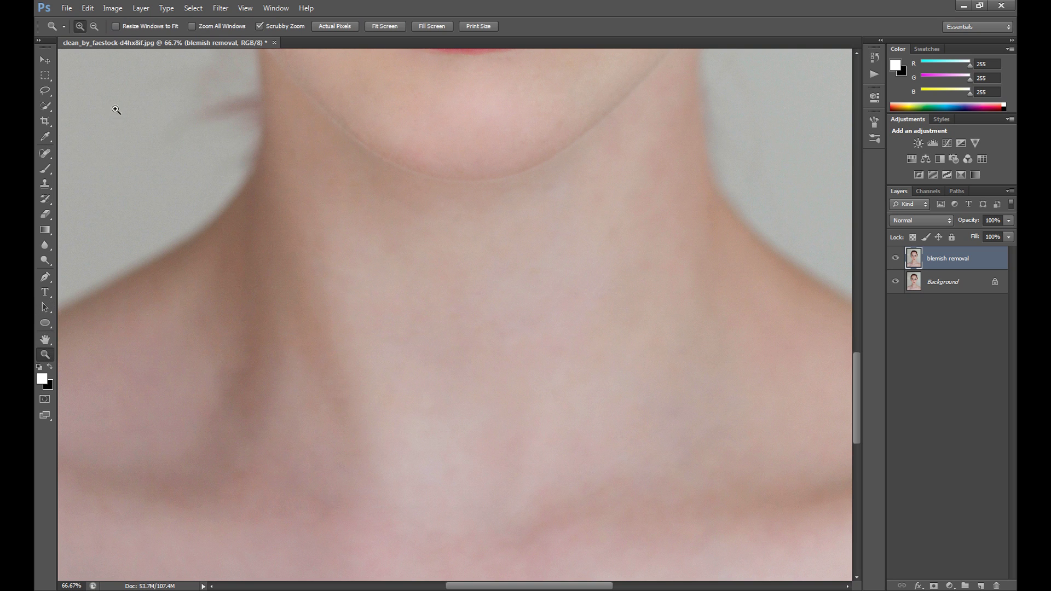
pyautogui.keyDown('alt'); pyautogui.click(455, 406); pyautogui.keyUp('alt')
pyautogui.keyDown('alt'); pyautogui.click(456, 406); pyautogui.keyUp('alt')
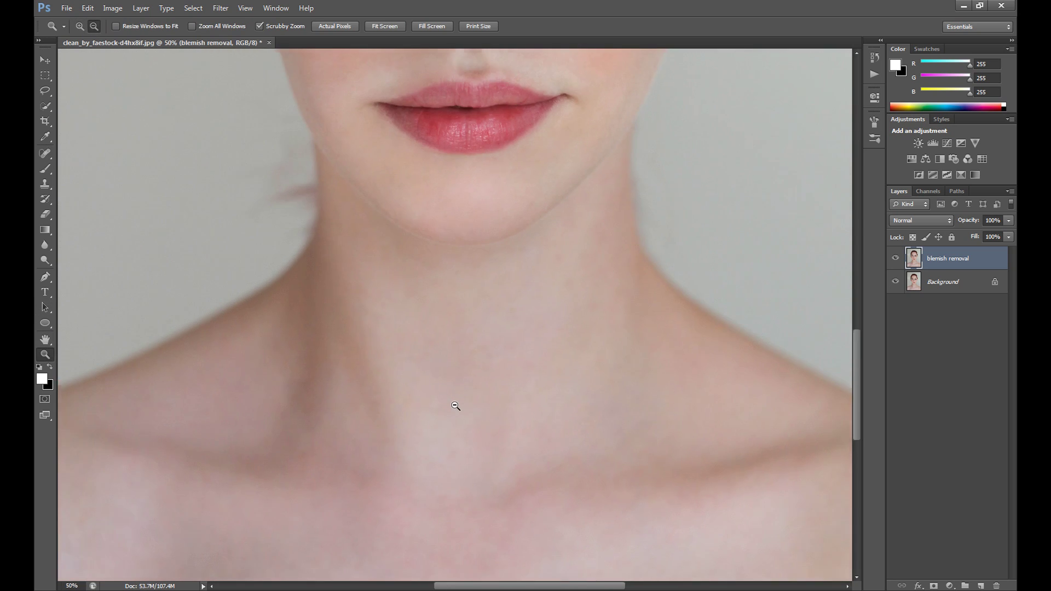
pyautogui.keyDown('alt'); pyautogui.click(457, 405); pyautogui.keyUp('alt')
pyautogui.keyDown('alt'); pyautogui.click(458, 403); pyautogui.keyUp('alt')
pyautogui.keyDown('alt'); pyautogui.click(513, 403); pyautogui.keyUp('alt')
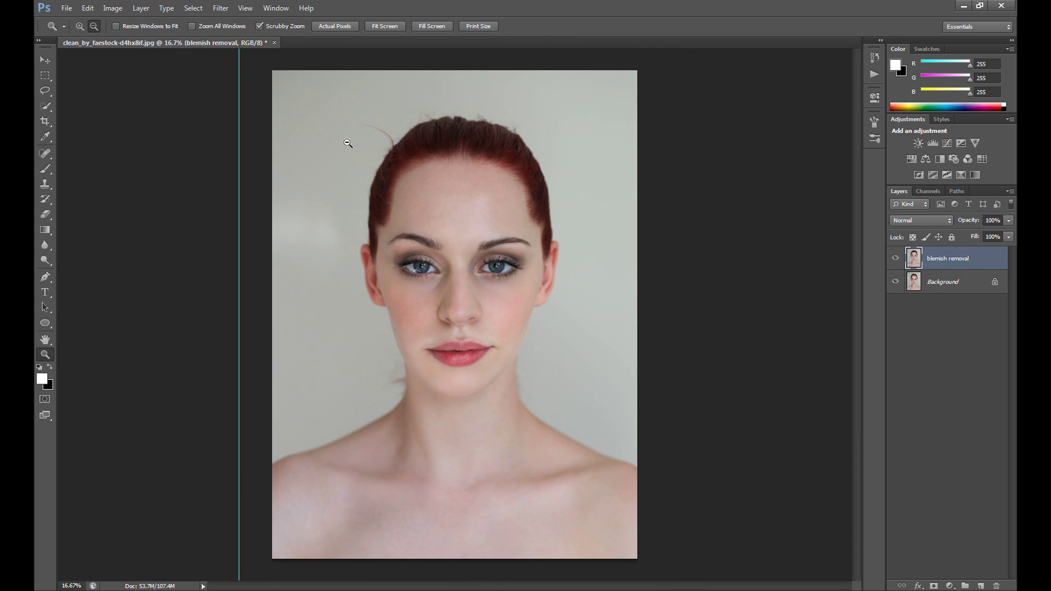
pyautogui.click(46, 60)
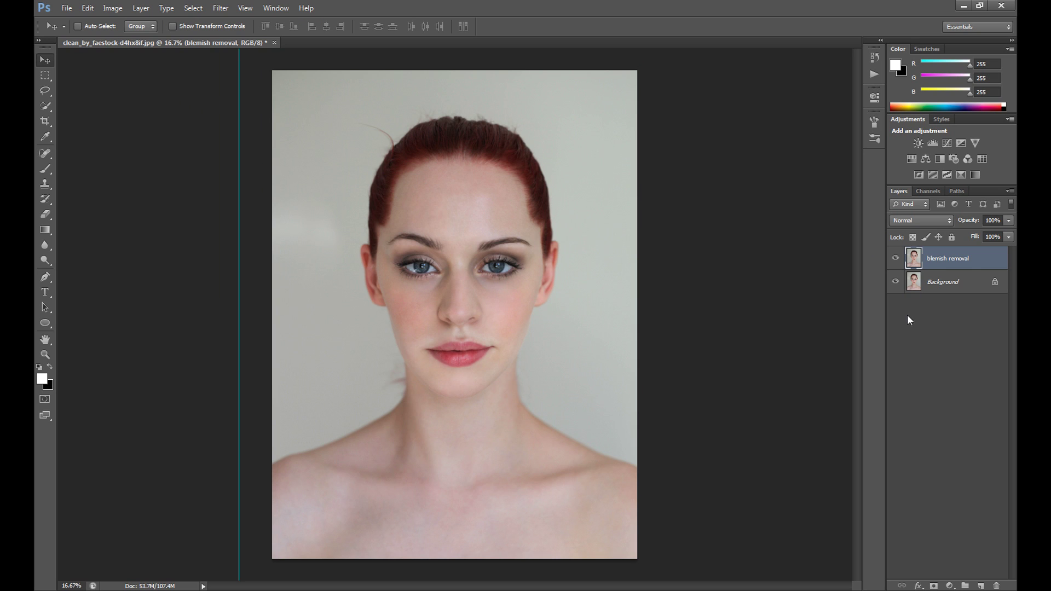
pyautogui.rightClick(946, 265)
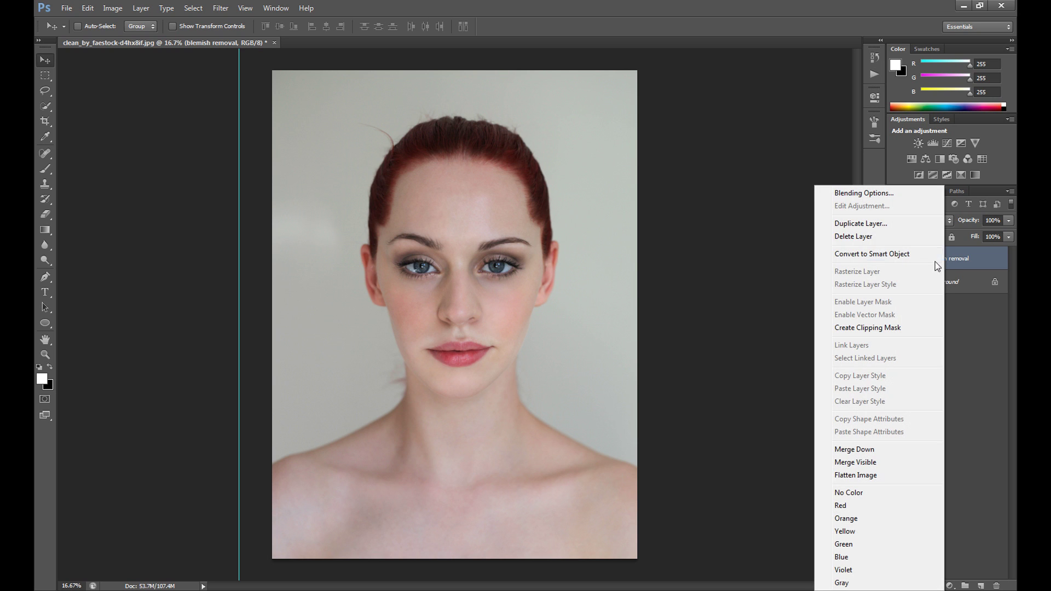
pyautogui.click(880, 225)
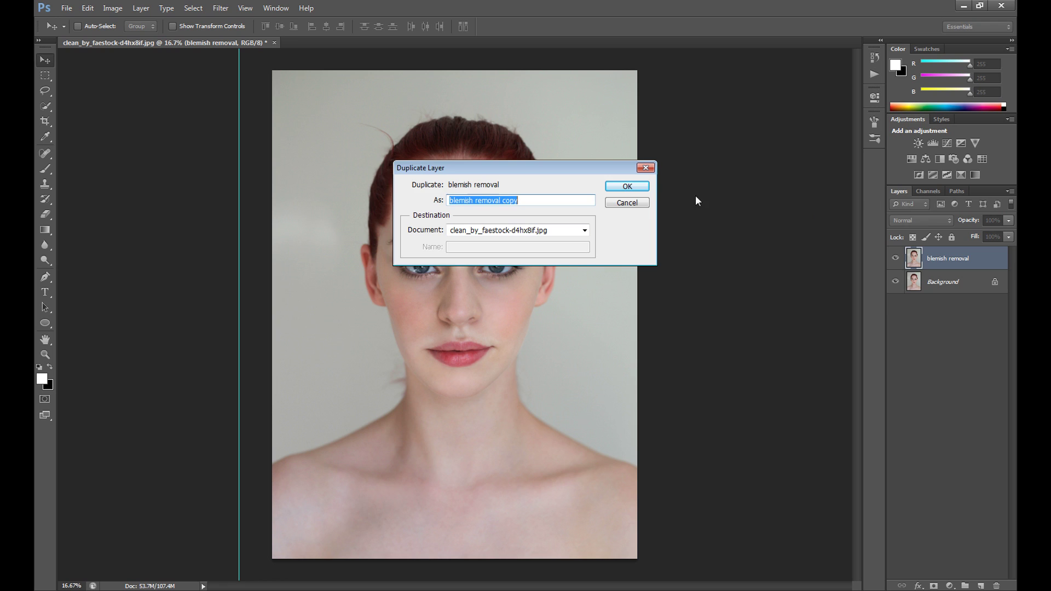
pyautogui.click(627, 186)
# Rename the duplicated top layer "brighten skin"
pyautogui.doubleClick(964, 259)
pyautogui.press('BackSpace')
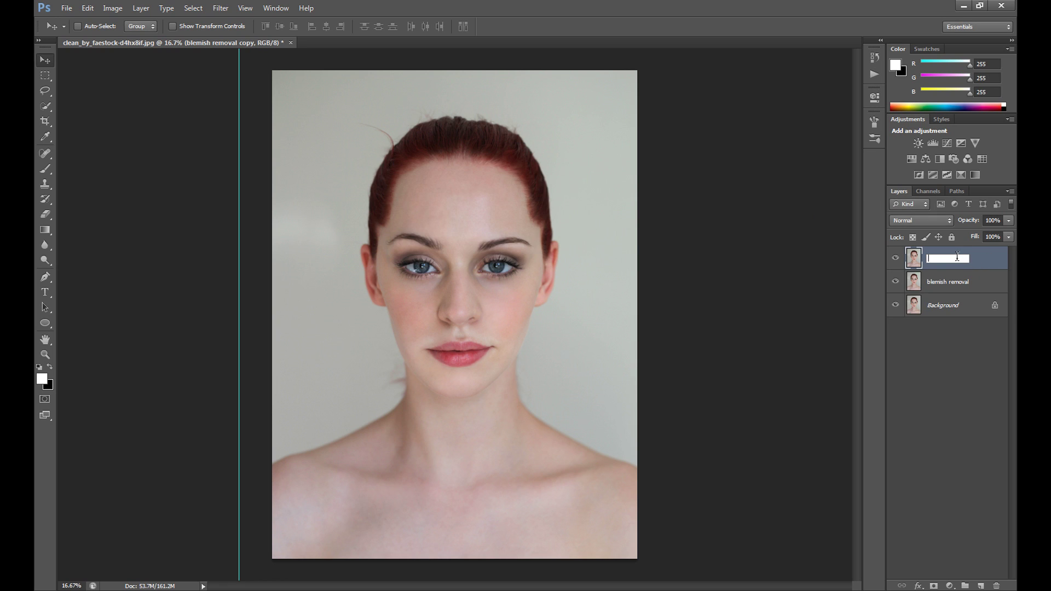
pyautogui.write('brighten skin')
pyautogui.press('Return')
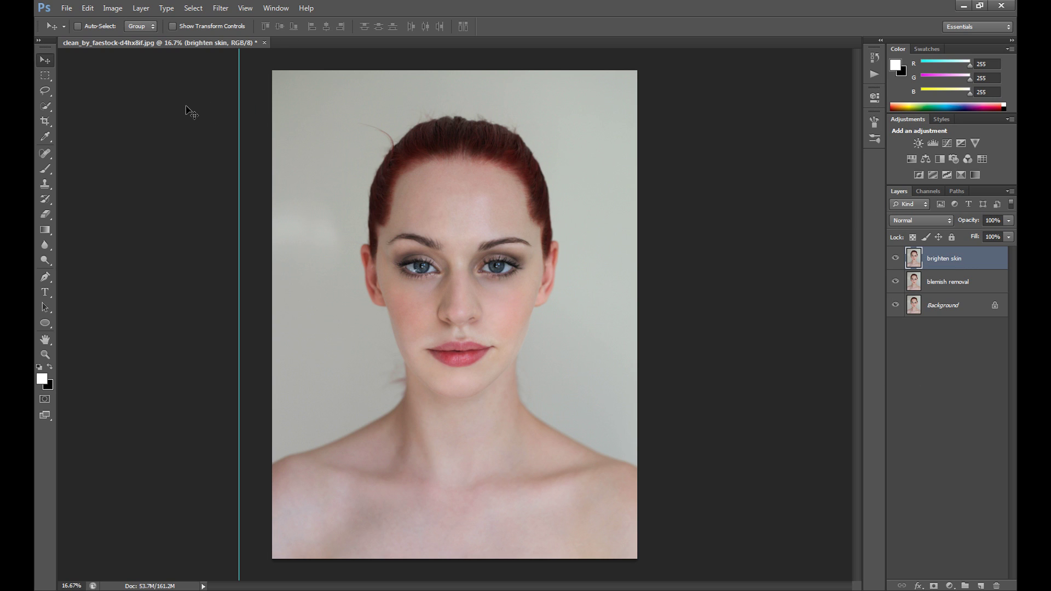
# Desaturate the "brighten skin" layer
pyautogui.click(113, 8)
pyautogui.moveTo(127, 39)
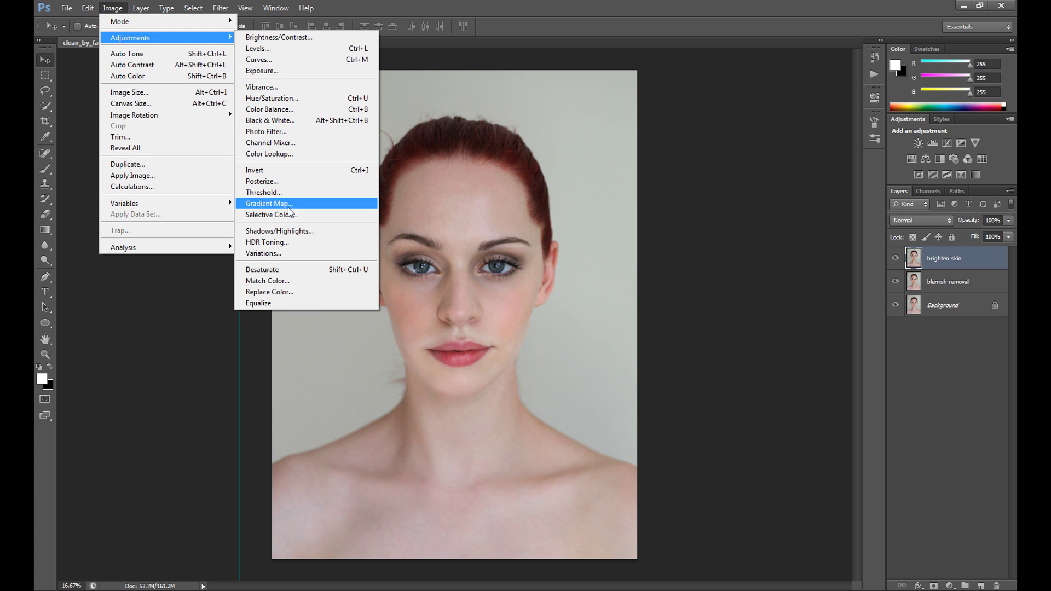
pyautogui.click(283, 270)
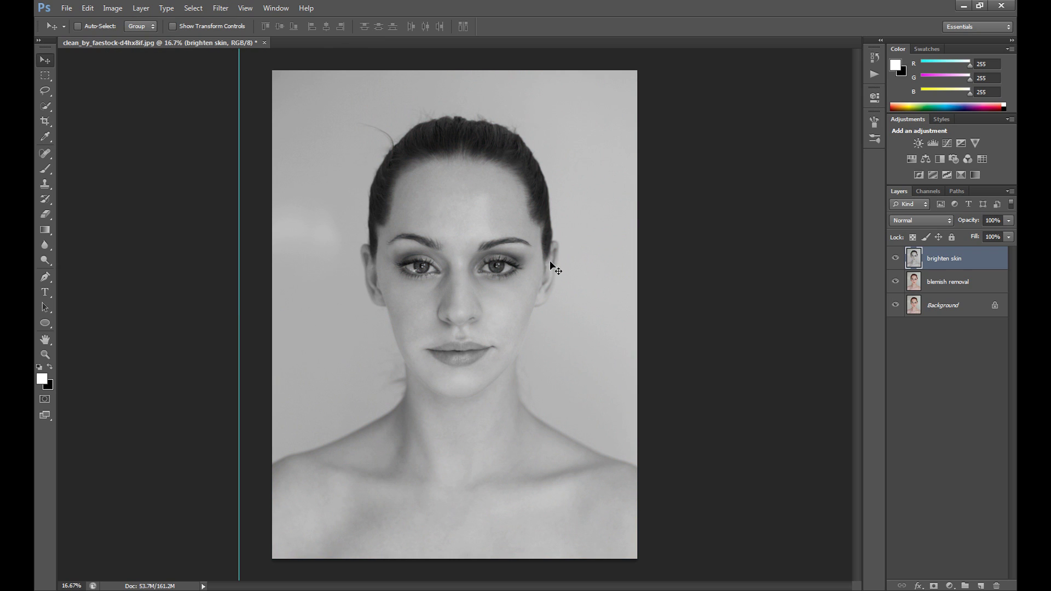
# Set the "brighten skin" layer's blend mode to Screen and lower its opacity to 45%
pyautogui.click(921, 220)
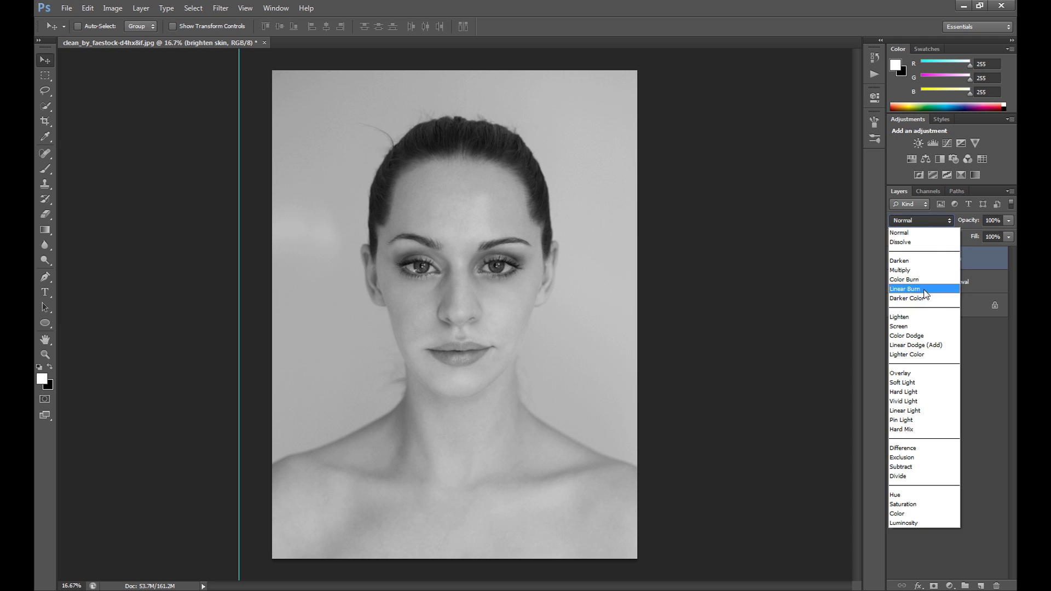
pyautogui.click(901, 326)
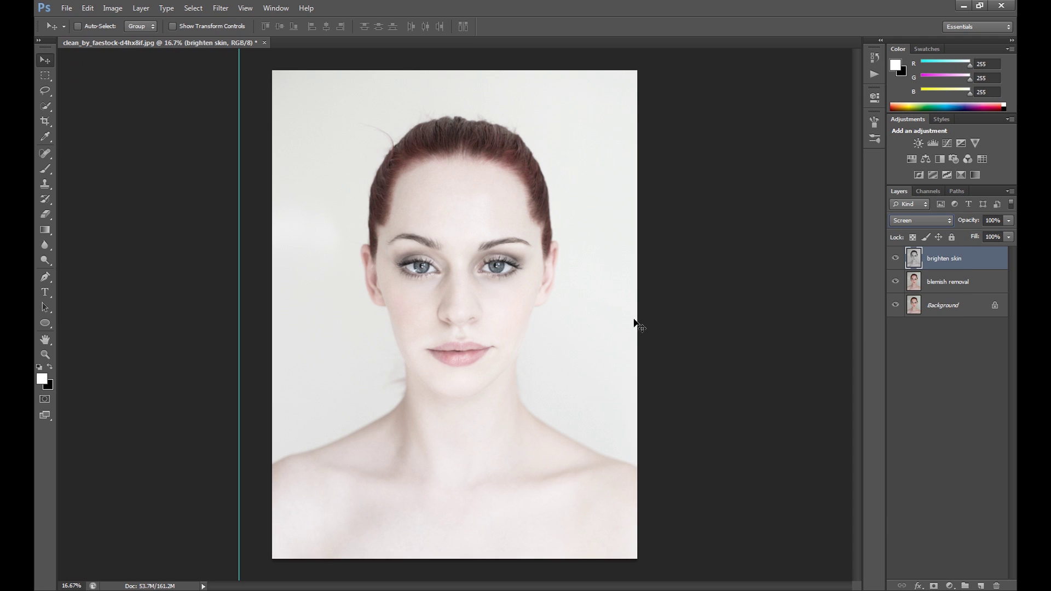
pyautogui.click(1008, 221)
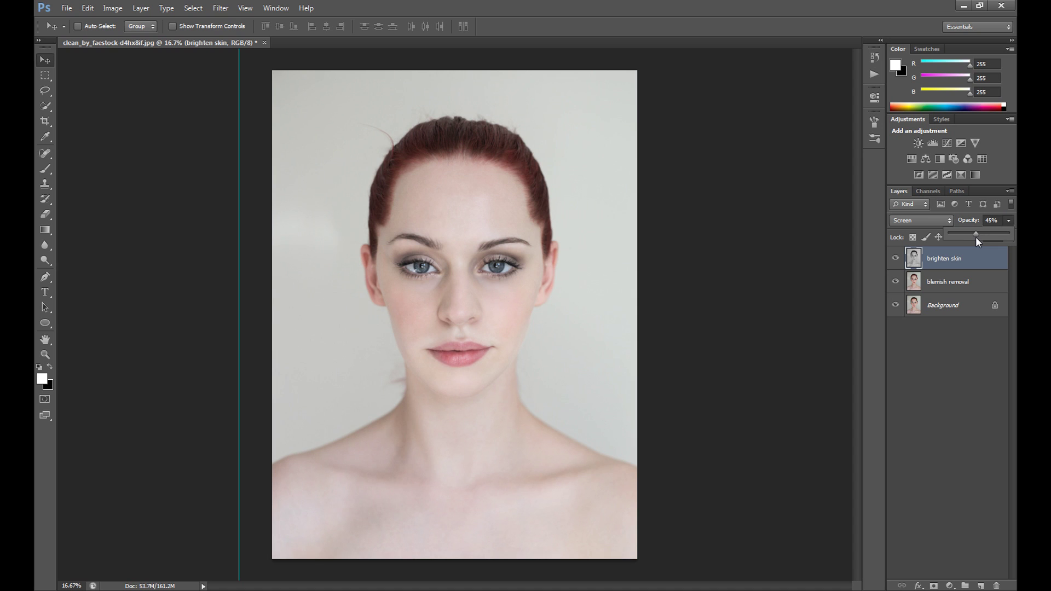
# Compare the portrait with and without the "brighten skin" layer
pyautogui.click(1014, 223)
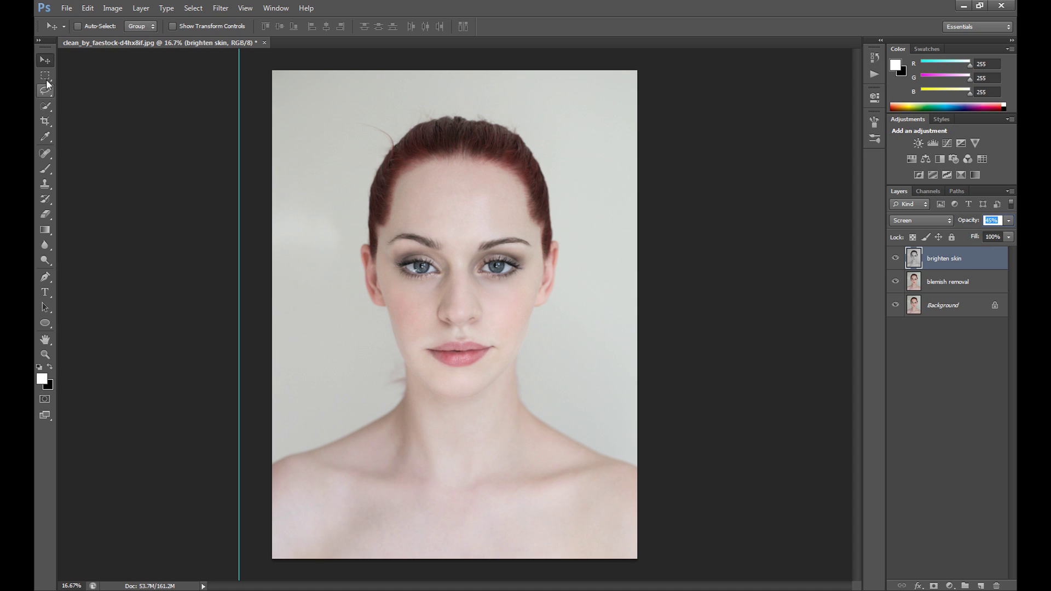
pyautogui.click(896, 258)
pyautogui.click(896, 258)
# Activate the Mixer Brush, clean the brush and turn off reloading it after each stroke
pyautogui.click(48, 167)
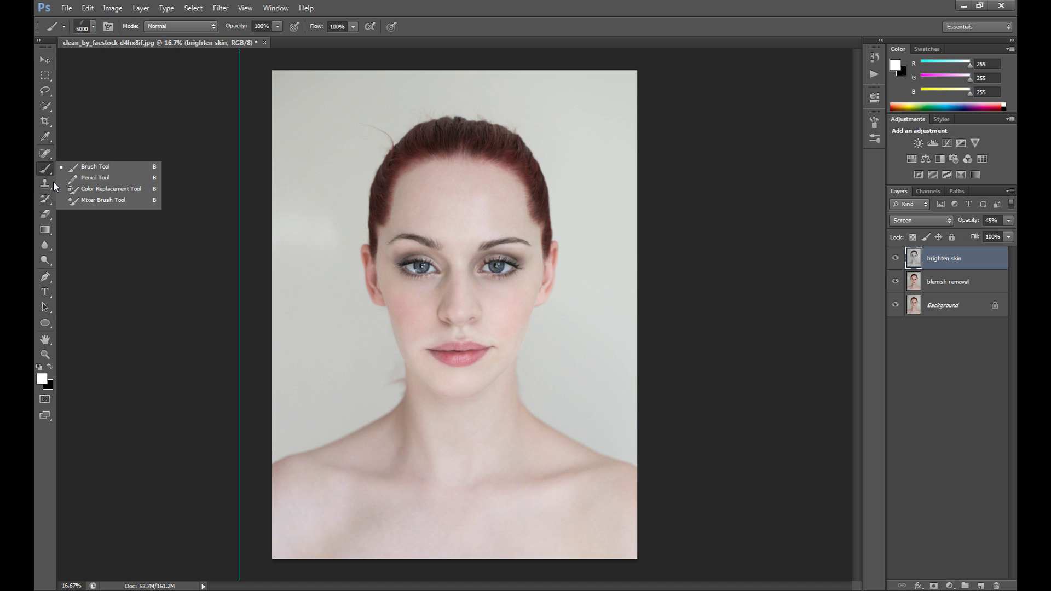
pyautogui.click(110, 200)
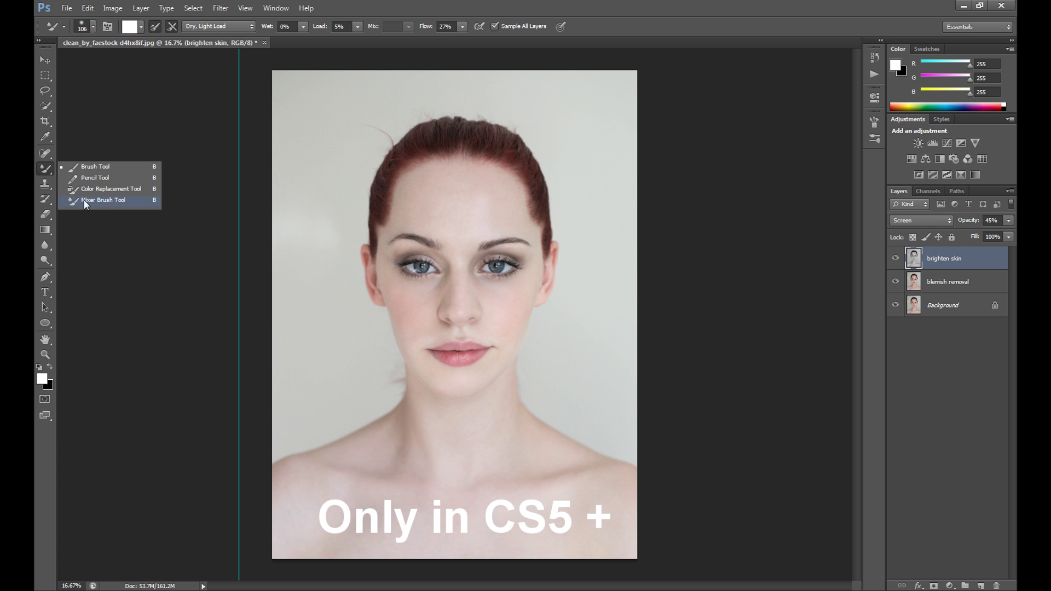
pyautogui.click(49, 166)
pyautogui.click(142, 26)
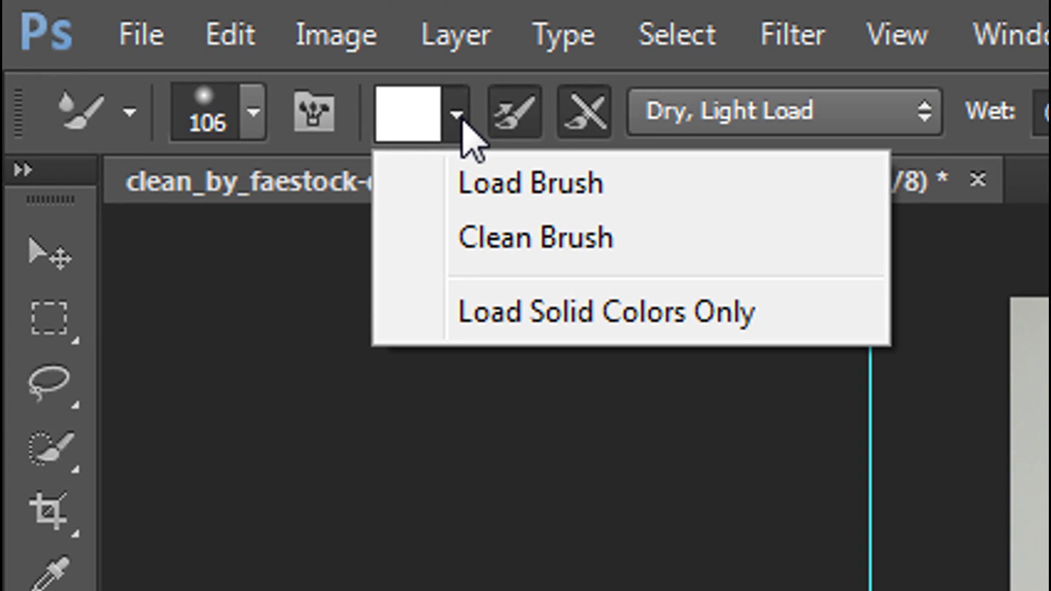
pyautogui.click(601, 241)
pyautogui.click(533, 116)
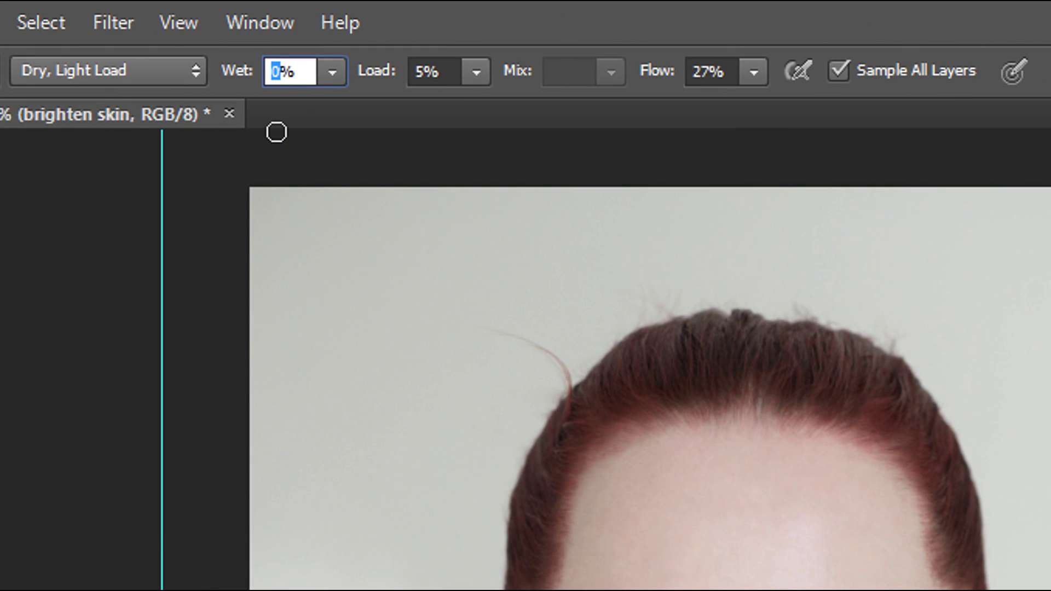
# Set the Mixer Brush to 20% Wet, 20% Load, 10% Mix and 20% Flow
pyautogui.write('20')
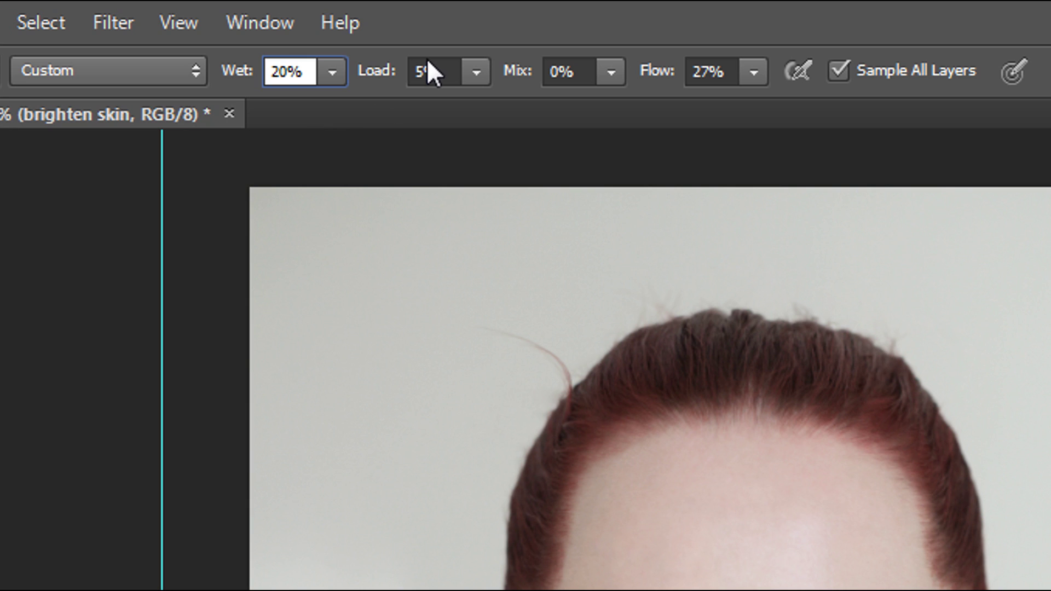
pyautogui.press('Tab')
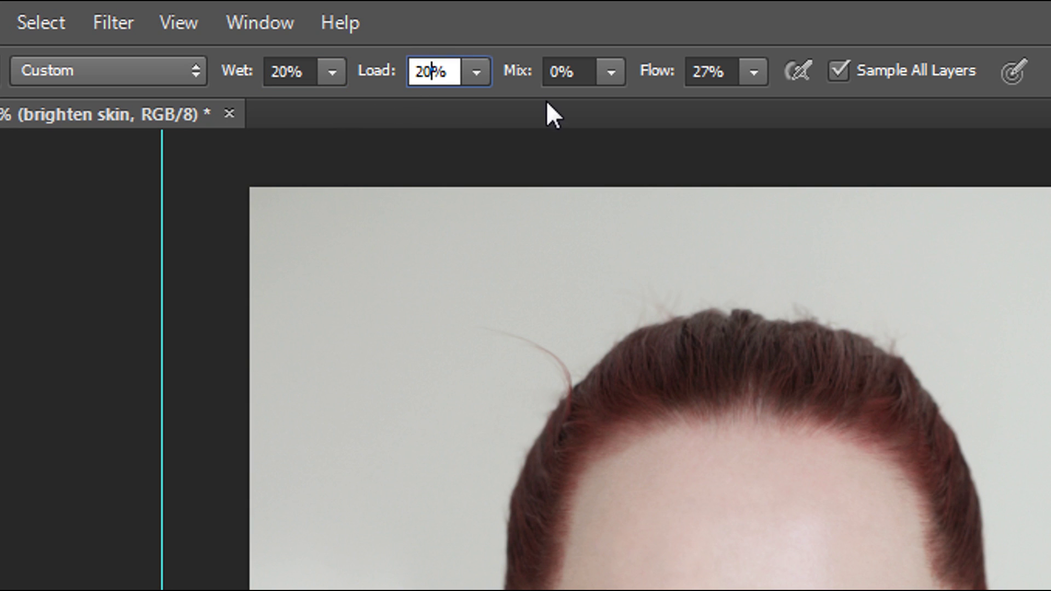
pyautogui.click(556, 71)
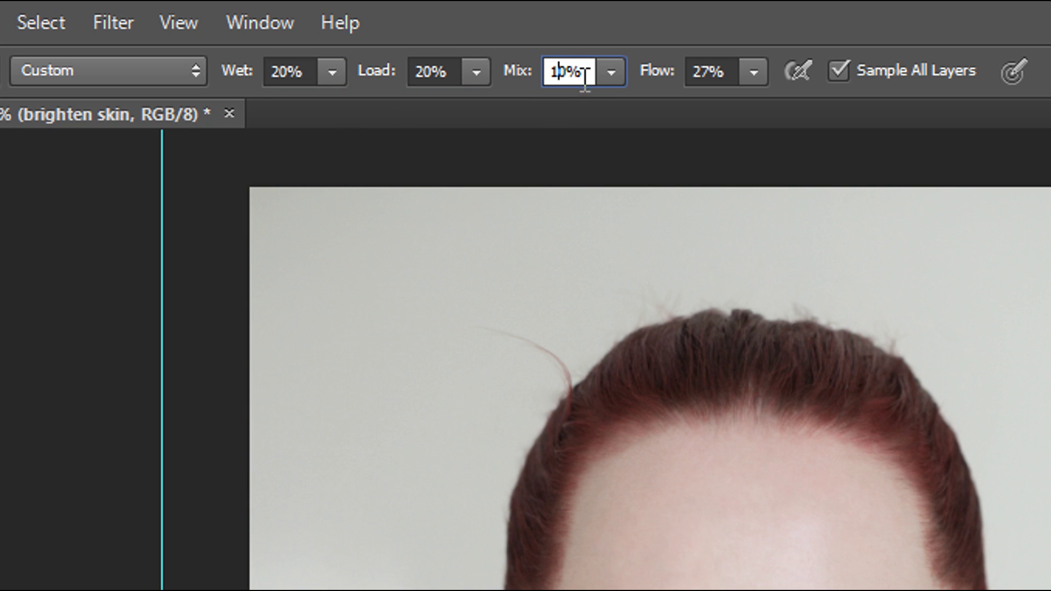
pyautogui.press('Tab')
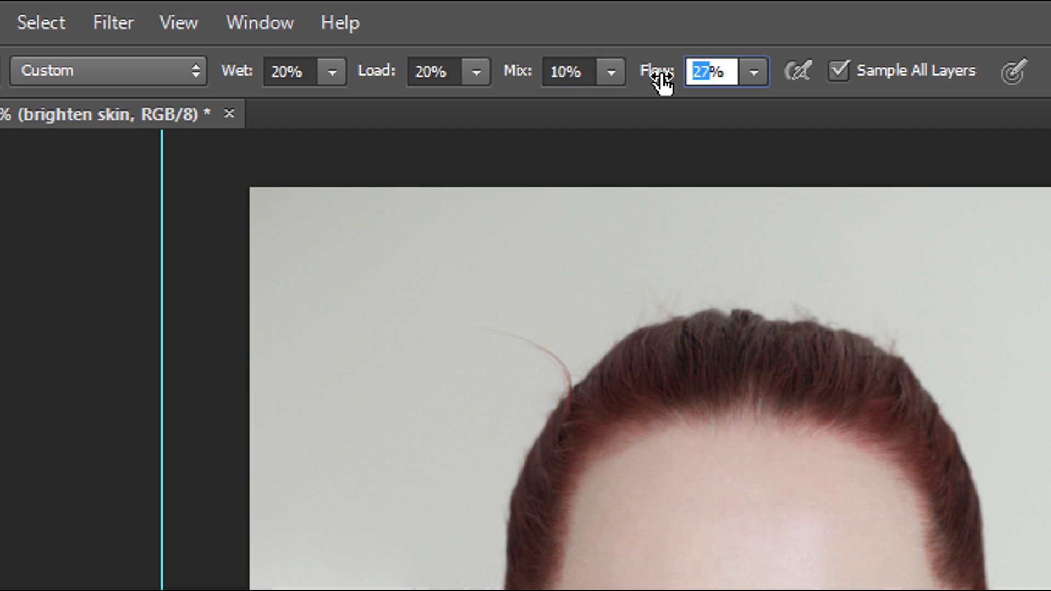
pyautogui.write('20')
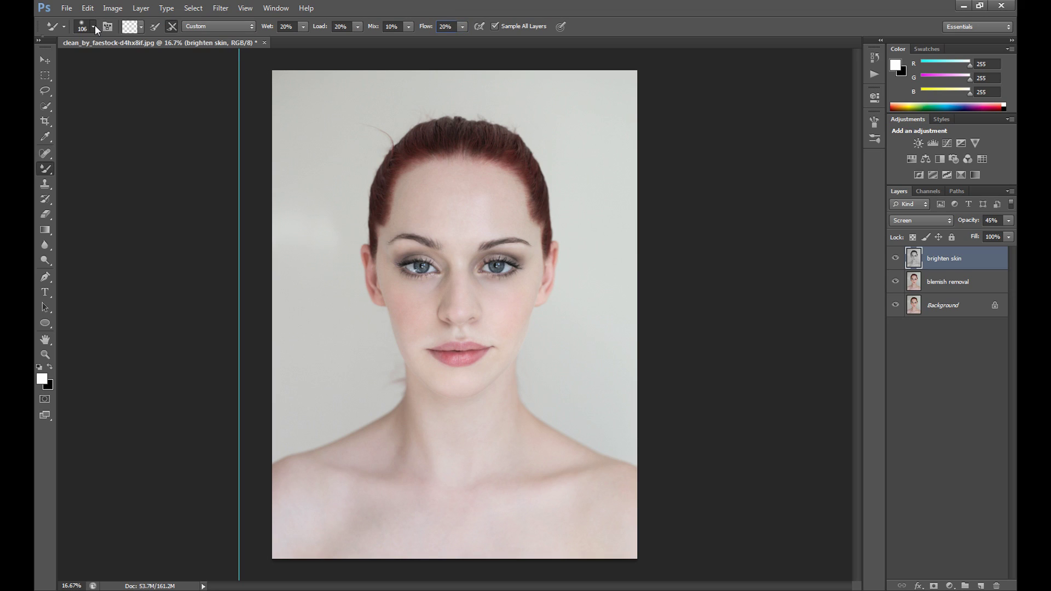
# Set the brush size to 172 px and add a new empty layer above "brighten skin"
pyautogui.click(93, 26)
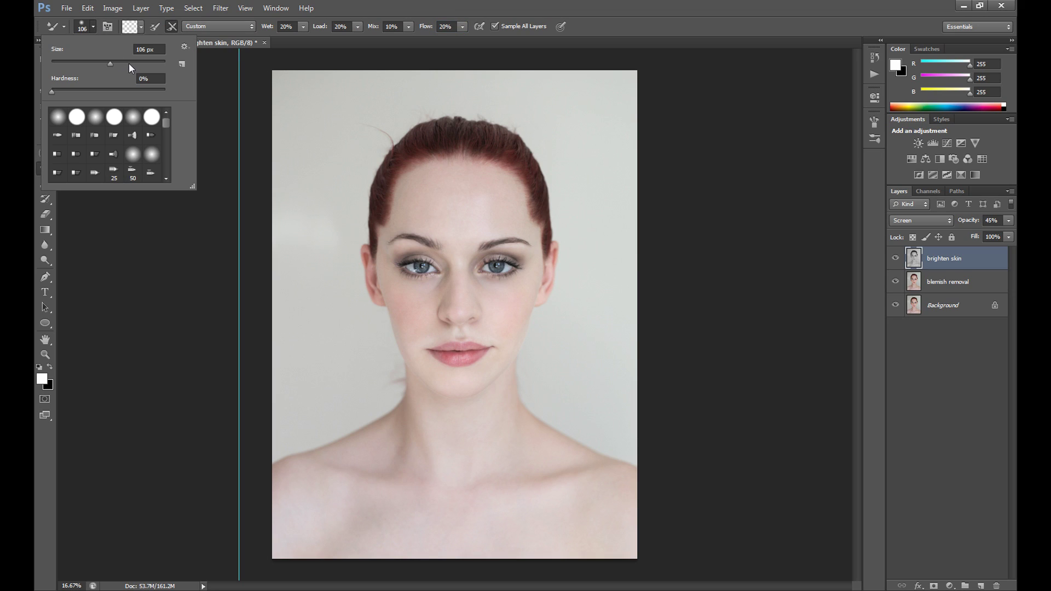
pyautogui.click(95, 27)
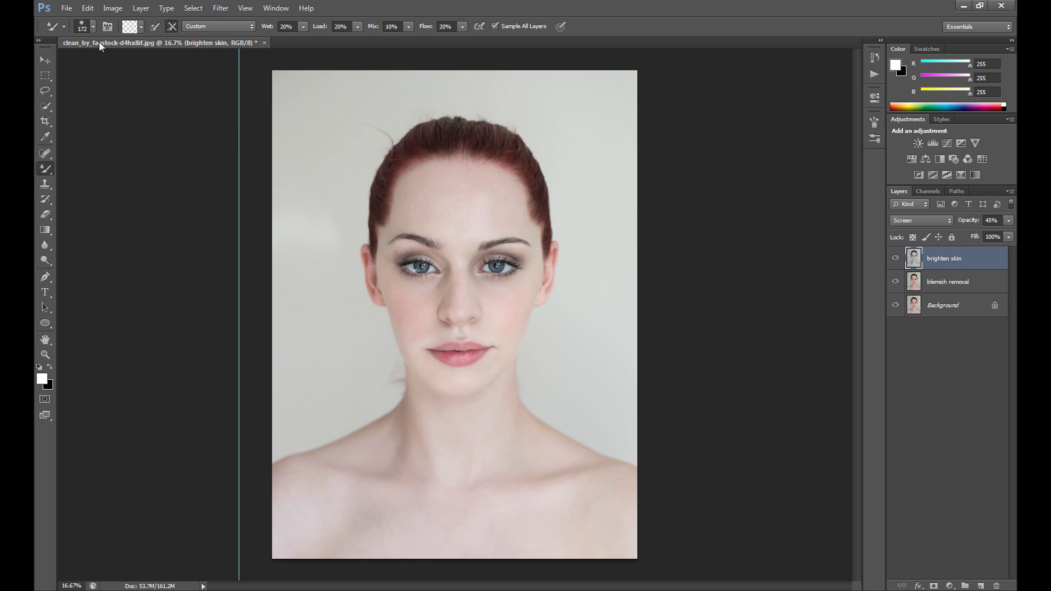
pyautogui.click(982, 586)
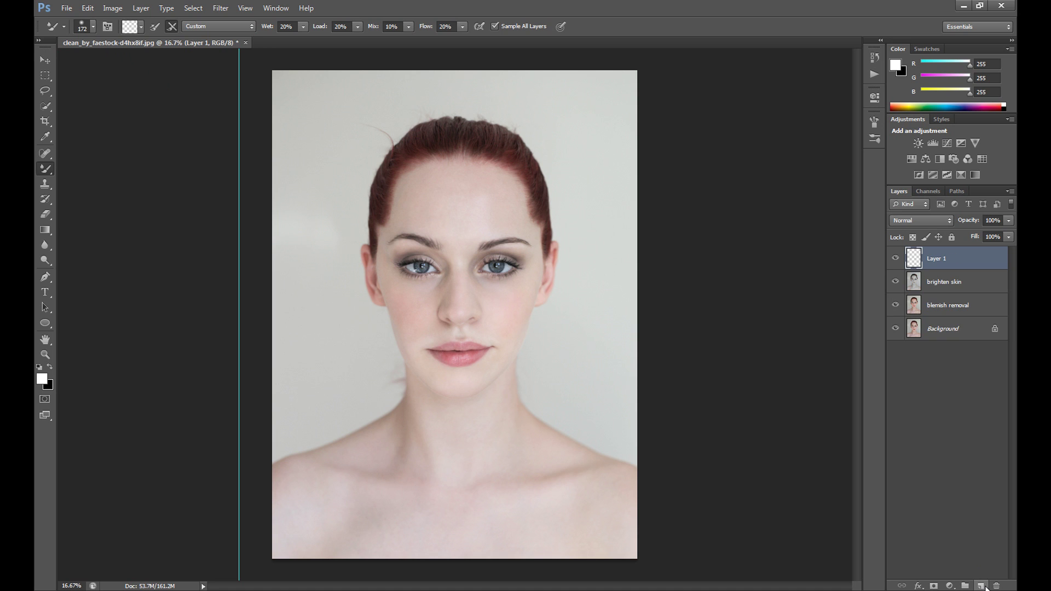
# Try a Mixer Brush stroke across the forehead on the new layer and undo it
pyautogui.click(46, 357)
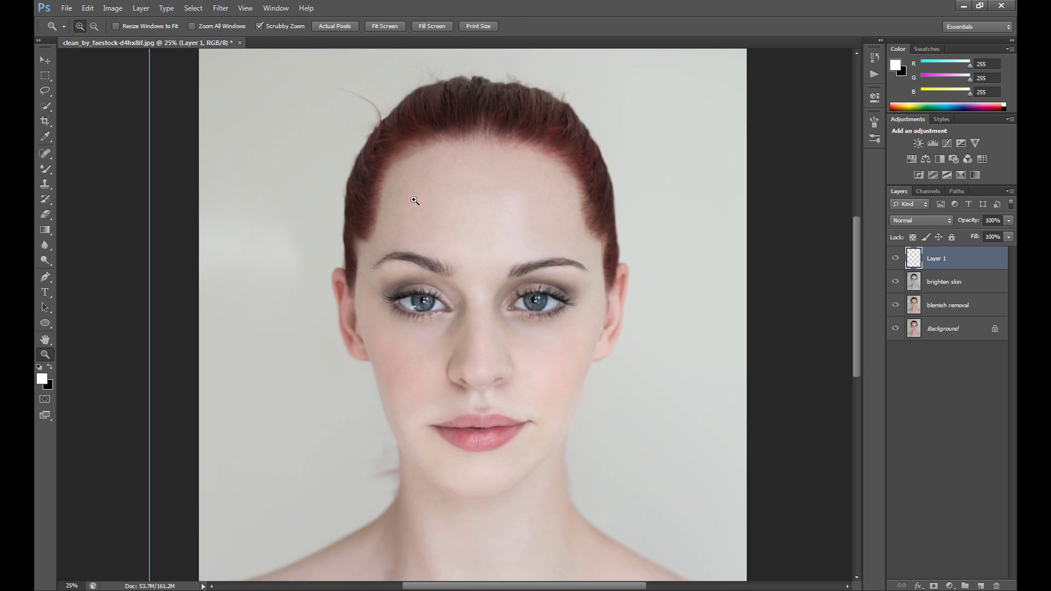
pyautogui.moveTo(412, 193); pyautogui.dragTo(430, 206)
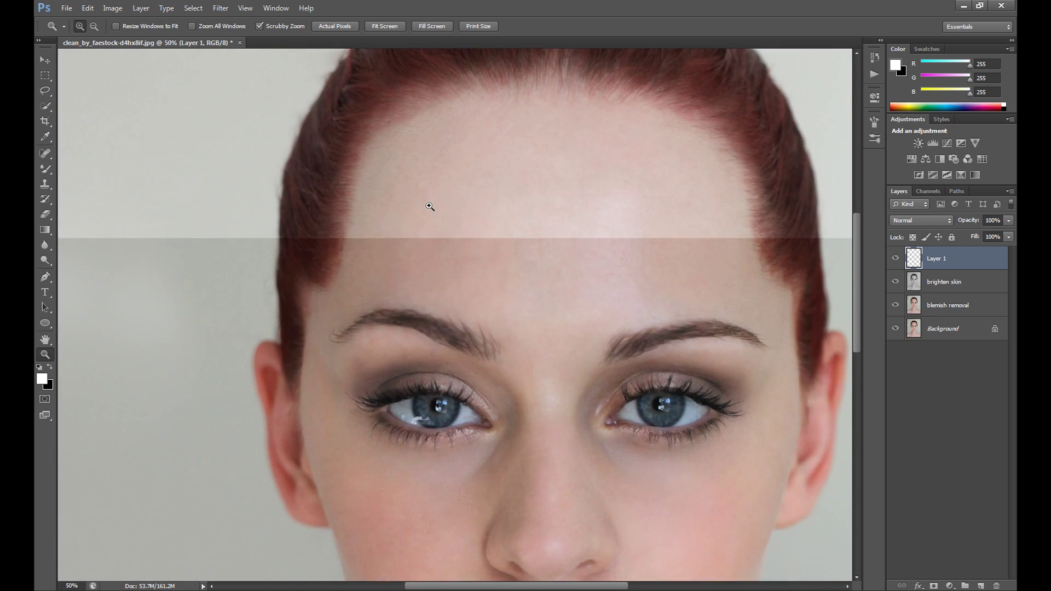
pyautogui.click(422, 235)
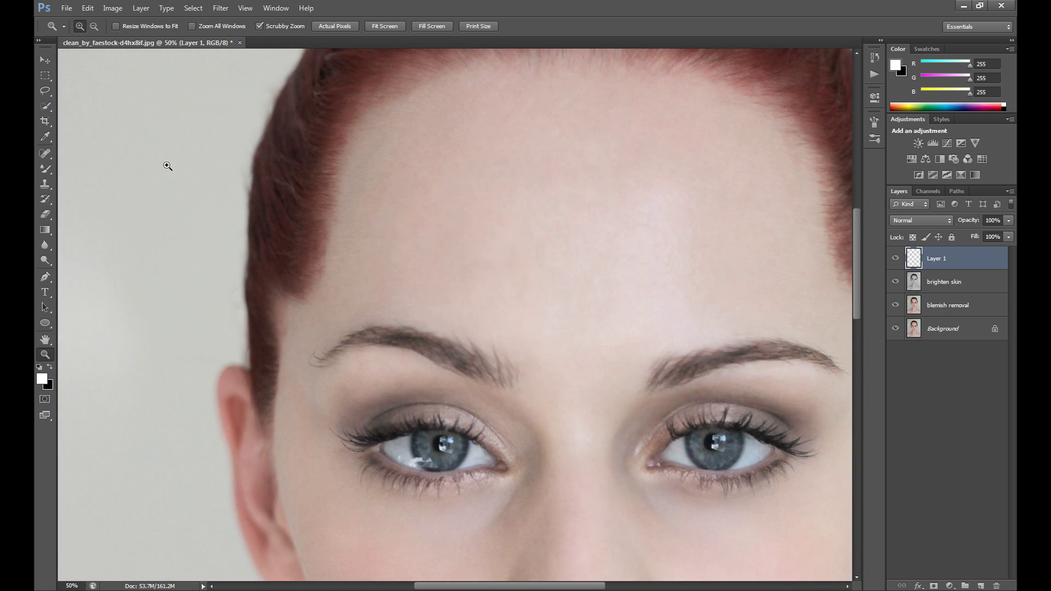
pyautogui.click(45, 169)
pyautogui.click(88, 8)
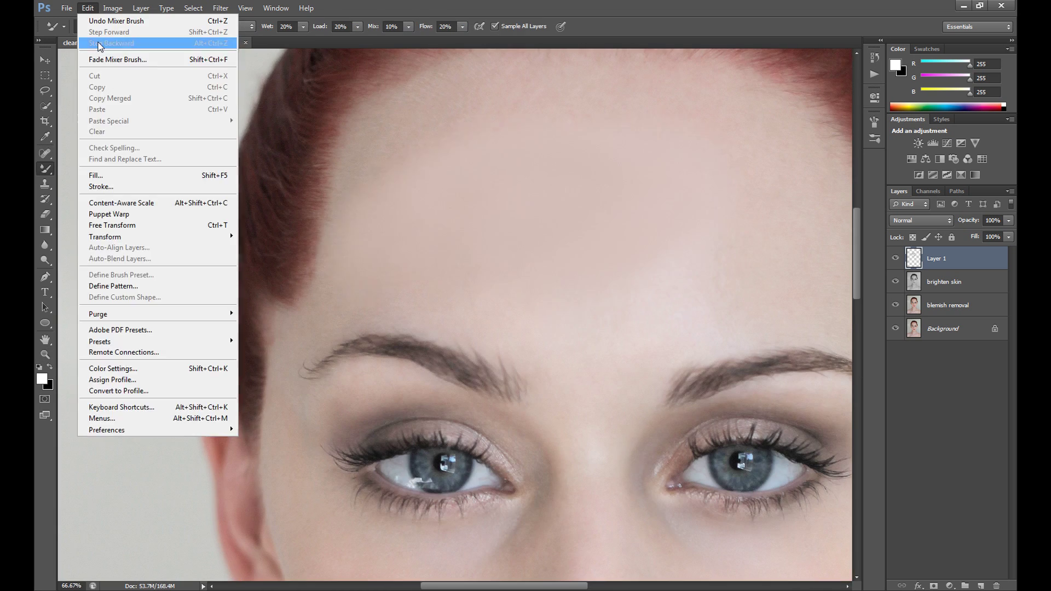
pyautogui.click(99, 46)
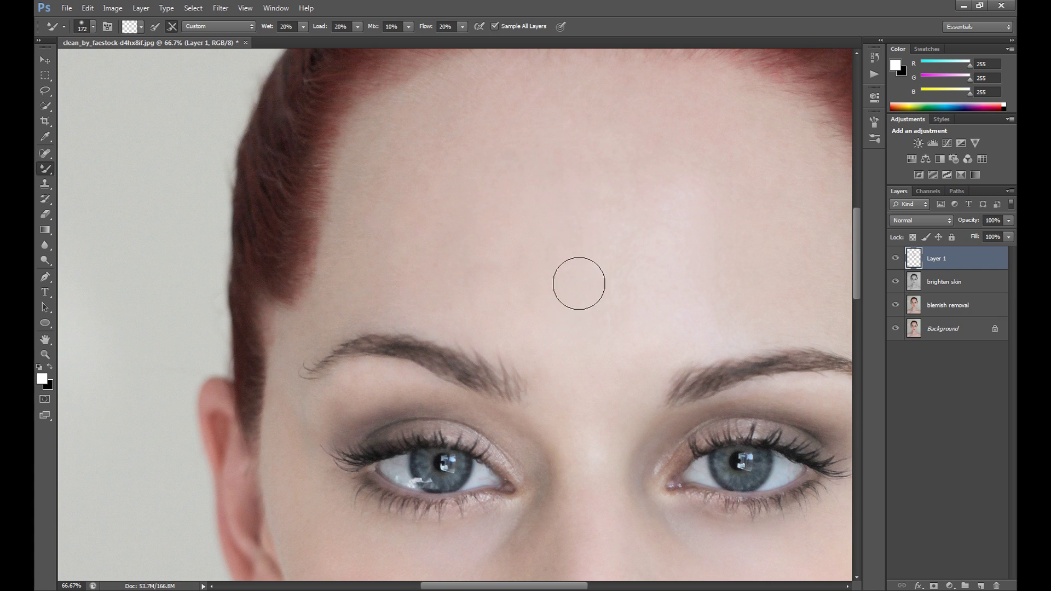
# Smooth the forehead skin between the eyebrows and hairline with the Mixer Brush on Layer 1
pyautogui.scroll(-5, 603, 255)
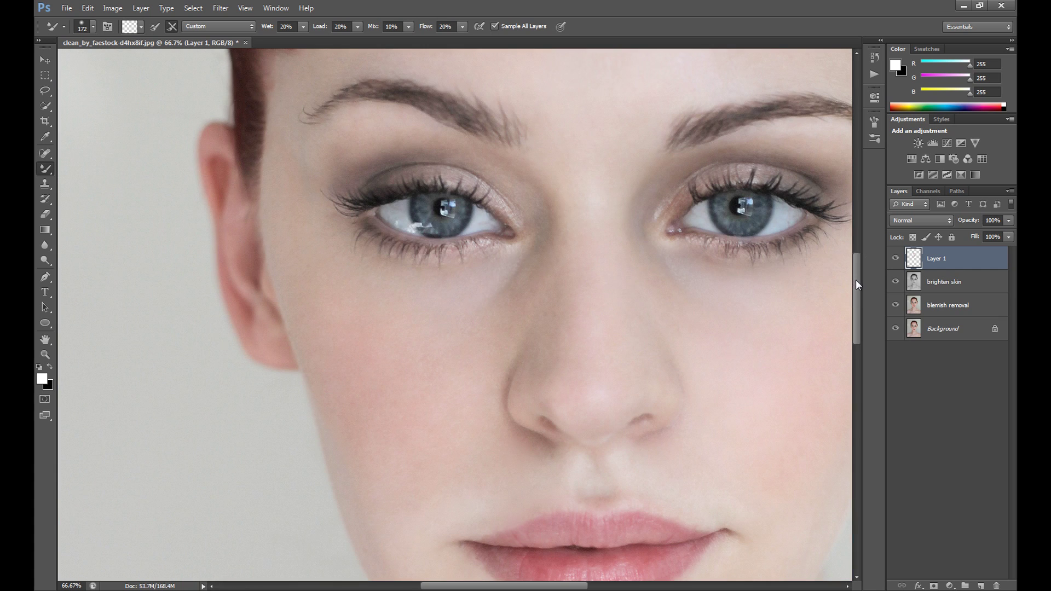
pyautogui.moveTo(856, 280); pyautogui.dragTo(857, 214)
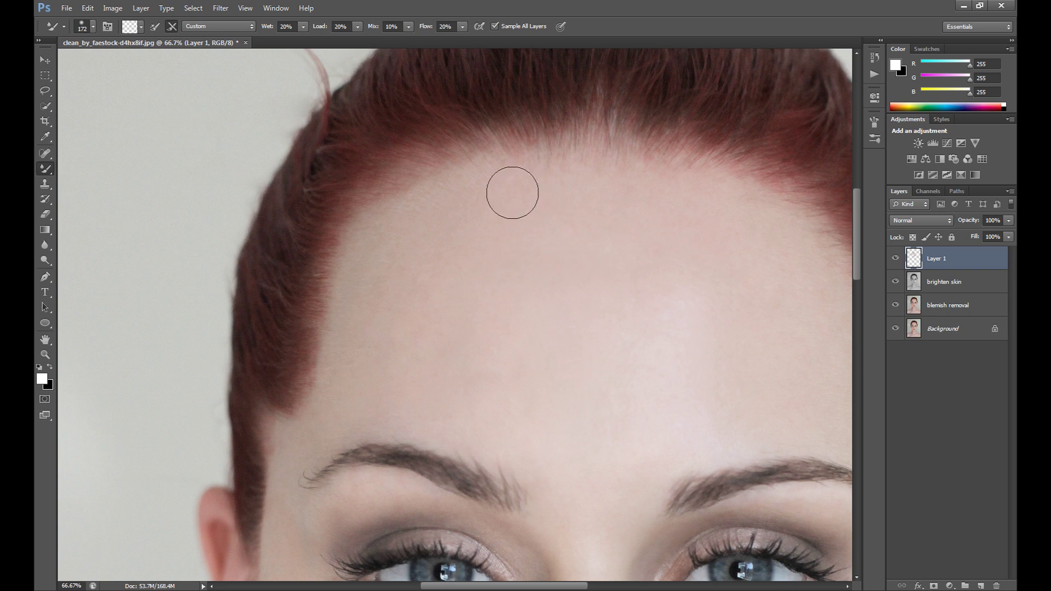
pyautogui.moveTo(747, 379)
pyautogui.mouseDown()
pyautogui.moveTo(687, 259)
pyautogui.moveTo(693, 386)
pyautogui.moveTo(660, 263)
pyautogui.moveTo(655, 379)
pyautogui.moveTo(631, 313)
pyautogui.moveTo(626, 444)
pyautogui.moveTo(538, 286)
pyautogui.moveTo(551, 430)
pyautogui.moveTo(472, 288)
pyautogui.moveTo(512, 408)
pyautogui.moveTo(401, 242)
pyautogui.moveTo(394, 364)
pyautogui.moveTo(404, 310)
pyautogui.moveTo(330, 420)
pyautogui.moveTo(330, 357)
pyautogui.moveTo(387, 262)
pyautogui.moveTo(359, 352)
pyautogui.moveTo(386, 248)
pyautogui.moveTo(365, 323)
pyautogui.moveTo(407, 233)
pyautogui.moveTo(508, 215)
pyautogui.moveTo(431, 295)
pyautogui.moveTo(444, 251)
pyautogui.moveTo(450, 349)
pyautogui.moveTo(590, 388)
pyautogui.moveTo(798, 380)
pyautogui.moveTo(690, 435)
pyautogui.moveTo(816, 409)
pyautogui.moveTo(657, 348)
pyautogui.moveTo(762, 367)
pyautogui.moveTo(715, 288)
pyautogui.moveTo(570, 264)
pyautogui.moveTo(660, 270)
pyautogui.moveTo(599, 295)
pyautogui.moveTo(716, 349)
pyautogui.moveTo(500, 243)
pyautogui.moveTo(369, 276)
pyautogui.moveTo(337, 401)
pyautogui.moveTo(392, 240)
pyautogui.moveTo(370, 292)
pyautogui.mouseUp()
pyautogui.moveTo(526, 586); pyautogui.dragTo(594, 585)
pyautogui.moveTo(514, 428); pyautogui.dragTo(541, 423)
pyautogui.moveTo(498, 371)
pyautogui.mouseDown()
pyautogui.moveTo(544, 429)
pyautogui.moveTo(436, 429)
pyautogui.moveTo(450, 317)
pyautogui.moveTo(522, 389)
pyautogui.moveTo(504, 296)
pyautogui.mouseUp()
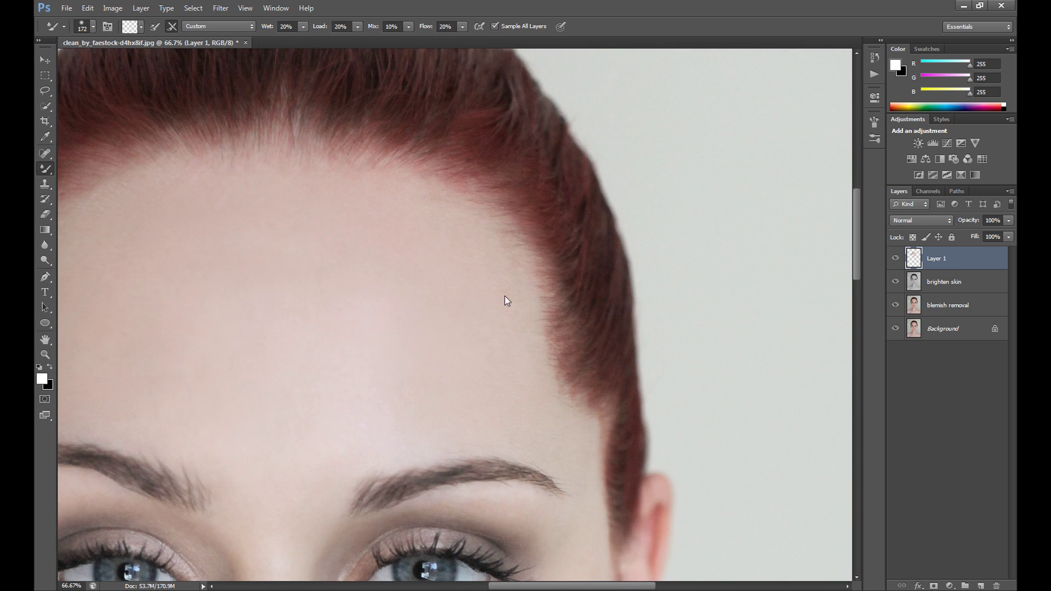
pyautogui.moveTo(514, 359)
pyautogui.mouseDown()
pyautogui.moveTo(440, 263)
pyautogui.moveTo(458, 256)
pyautogui.moveTo(326, 221)
pyautogui.moveTo(386, 265)
pyautogui.moveTo(480, 302)
pyautogui.moveTo(504, 395)
pyautogui.moveTo(326, 316)
pyautogui.moveTo(319, 406)
pyautogui.moveTo(482, 398)
pyautogui.moveTo(565, 452)
pyautogui.mouseUp()
# Smooth the skin below the eye and down the cheek on the image's right side with the Mixer Brush
pyautogui.moveTo(857, 265); pyautogui.dragTo(857, 304)
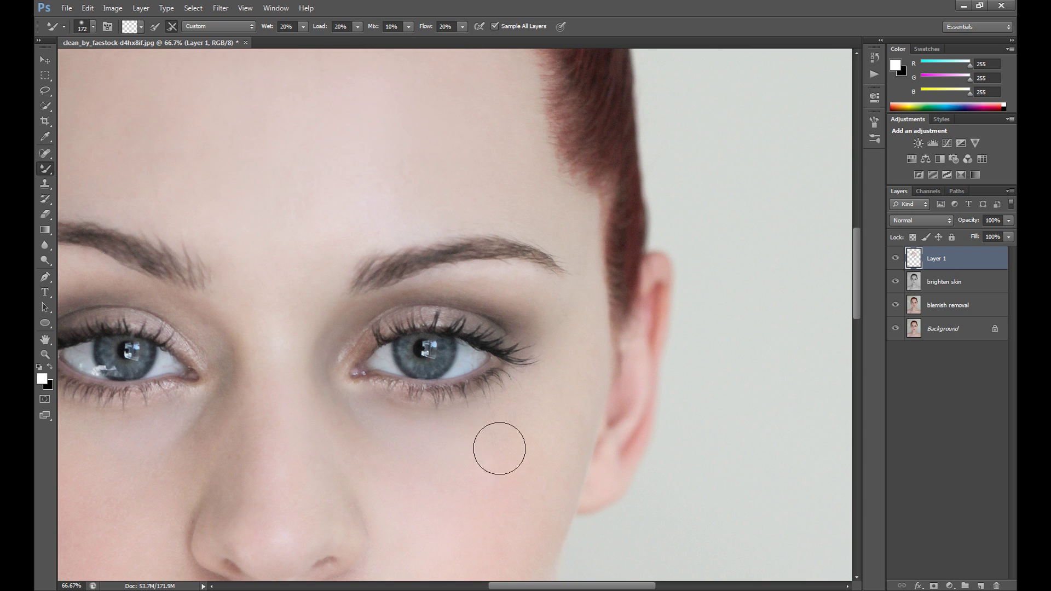
pyautogui.moveTo(499, 448)
pyautogui.mouseDown()
pyautogui.moveTo(513, 482)
pyautogui.moveTo(549, 482)
pyautogui.mouseUp()
pyautogui.moveTo(856, 299); pyautogui.dragTo(793, 351)
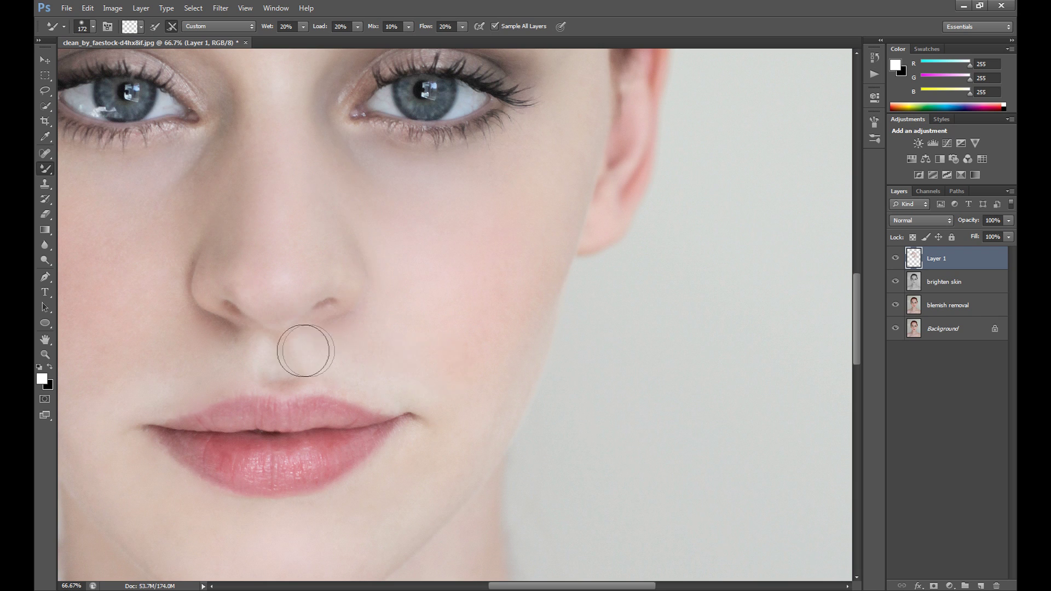
pyautogui.moveTo(466, 397)
pyautogui.mouseDown()
pyautogui.moveTo(484, 317)
pyautogui.moveTo(500, 290)
pyautogui.mouseUp()
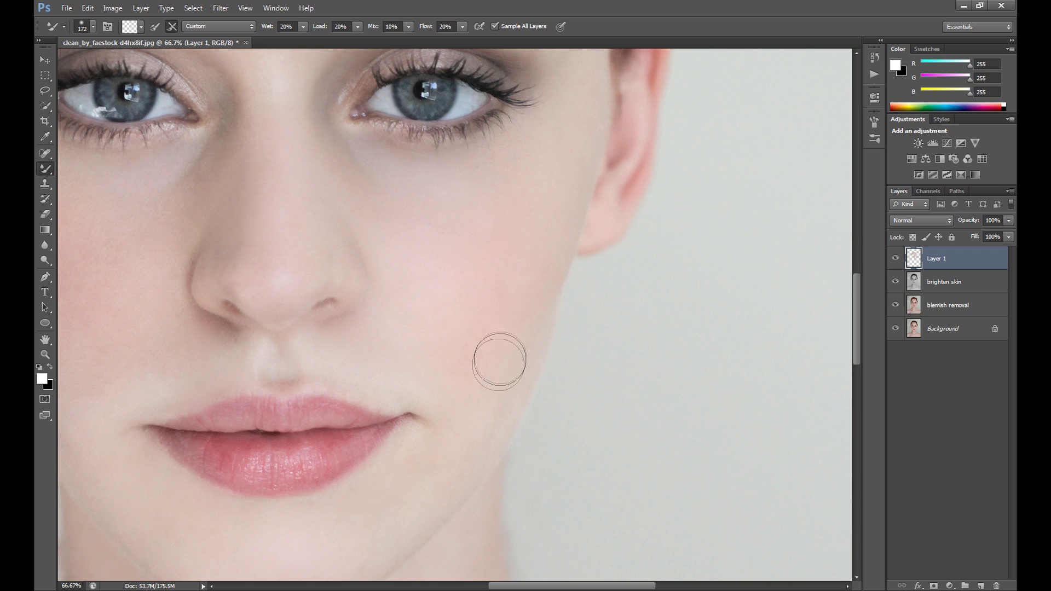
# Smooth the nose and the cheek on the image's left side with the Mixer Brush
pyautogui.scroll(5, 849, 293)
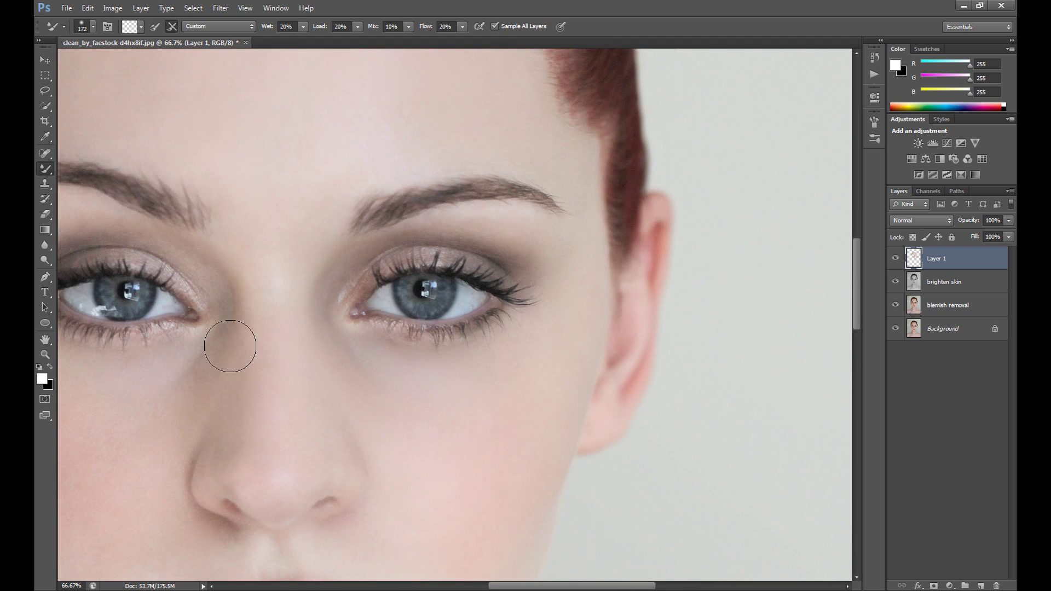
pyautogui.hscroll(-8, 387, 402)
pyautogui.moveTo(309, 355)
pyautogui.mouseDown()
pyautogui.moveTo(488, 390)
pyautogui.moveTo(380, 462)
pyautogui.mouseUp()
pyautogui.moveTo(528, 348)
pyautogui.mouseDown()
pyautogui.moveTo(518, 285)
pyautogui.moveTo(471, 253)
pyautogui.moveTo(376, 232)
pyautogui.moveTo(272, 256)
pyautogui.moveTo(295, 366)
pyautogui.moveTo(259, 312)
pyautogui.moveTo(276, 241)
pyautogui.moveTo(238, 320)
pyautogui.mouseUp()
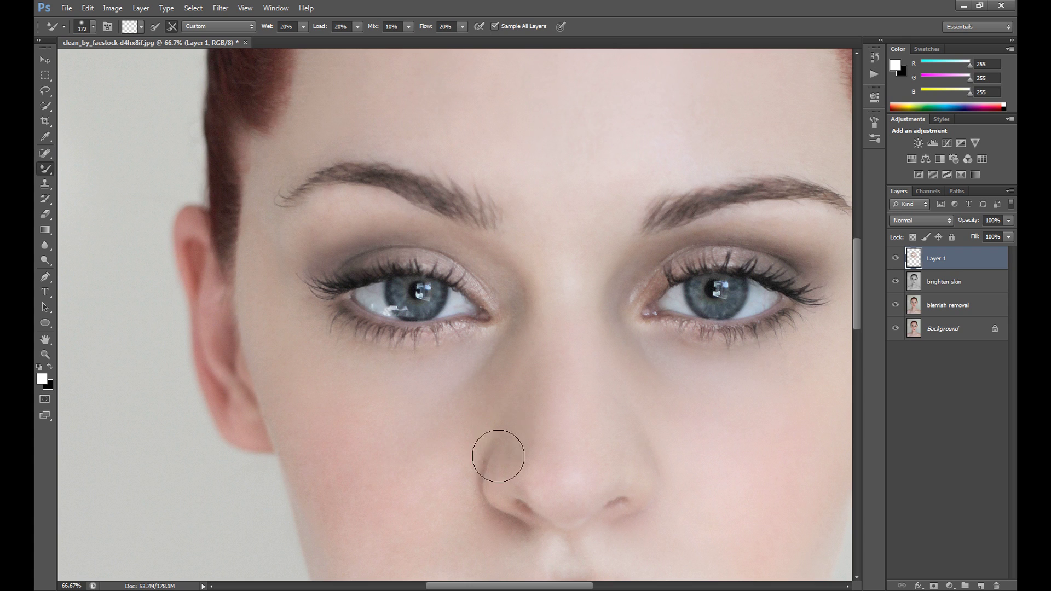
pyautogui.scroll(-5, 495, 449)
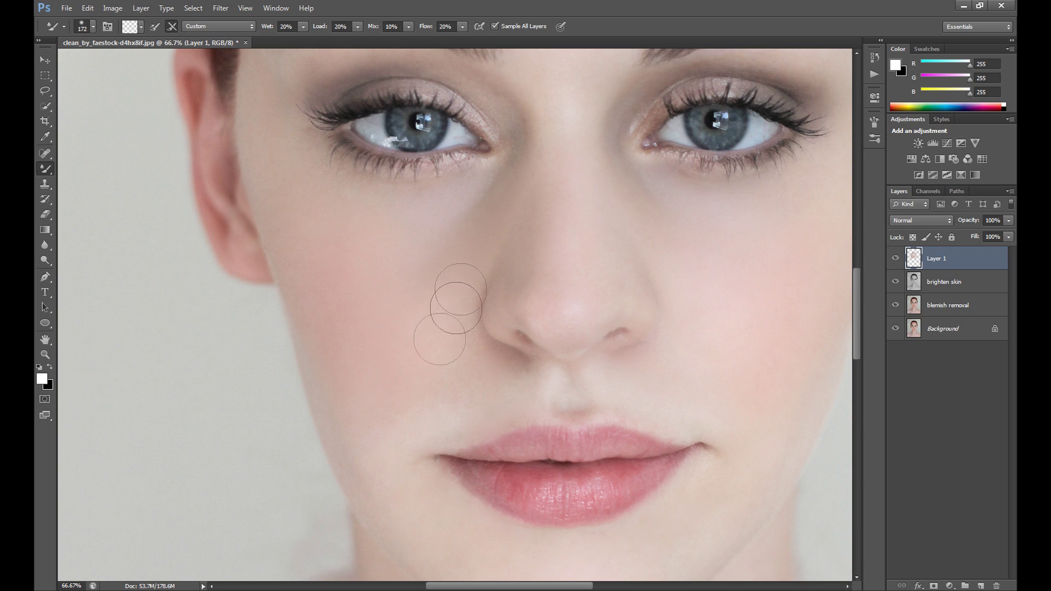
pyautogui.moveTo(510, 388)
pyautogui.mouseDown()
pyautogui.moveTo(394, 418)
pyautogui.moveTo(405, 527)
pyautogui.mouseUp()
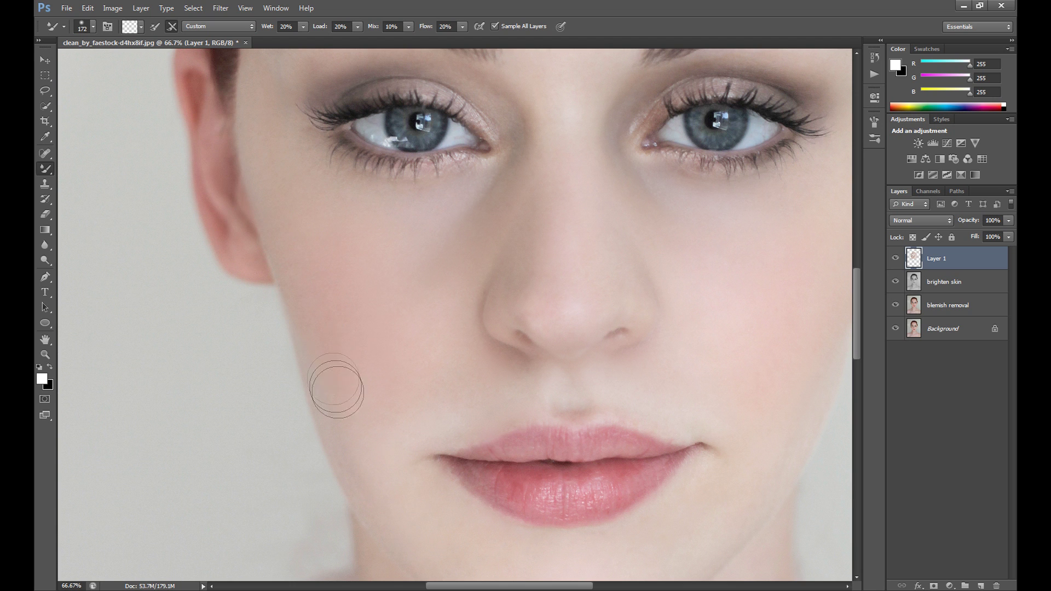
# Compare the forehead with and without the smoothing on Layer 1
pyautogui.scroll(5, 853, 302)
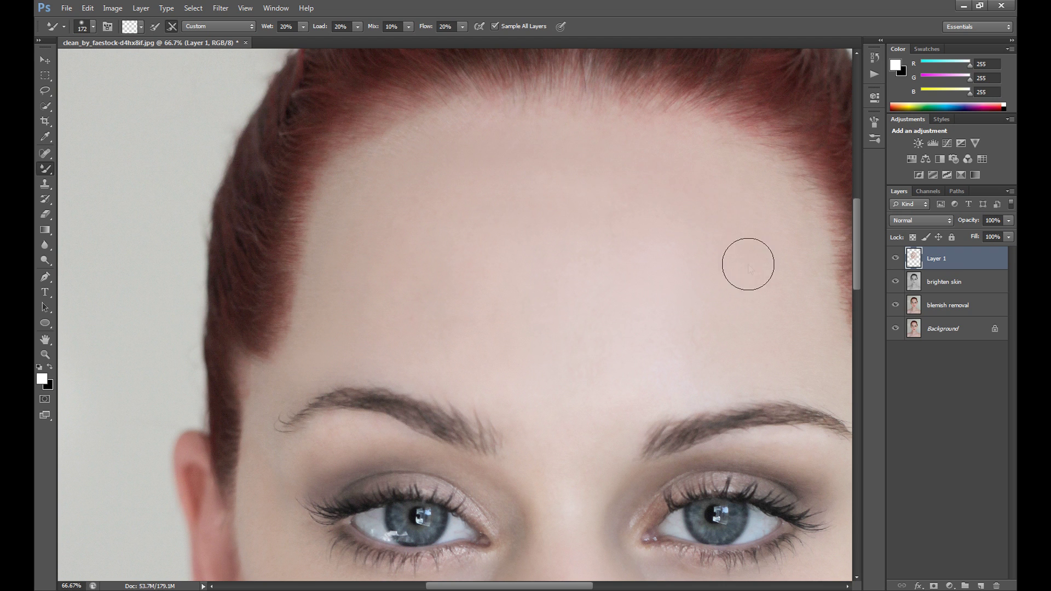
pyautogui.scroll(-1, 857, 258)
pyautogui.moveTo(544, 588); pyautogui.dragTo(578, 589)
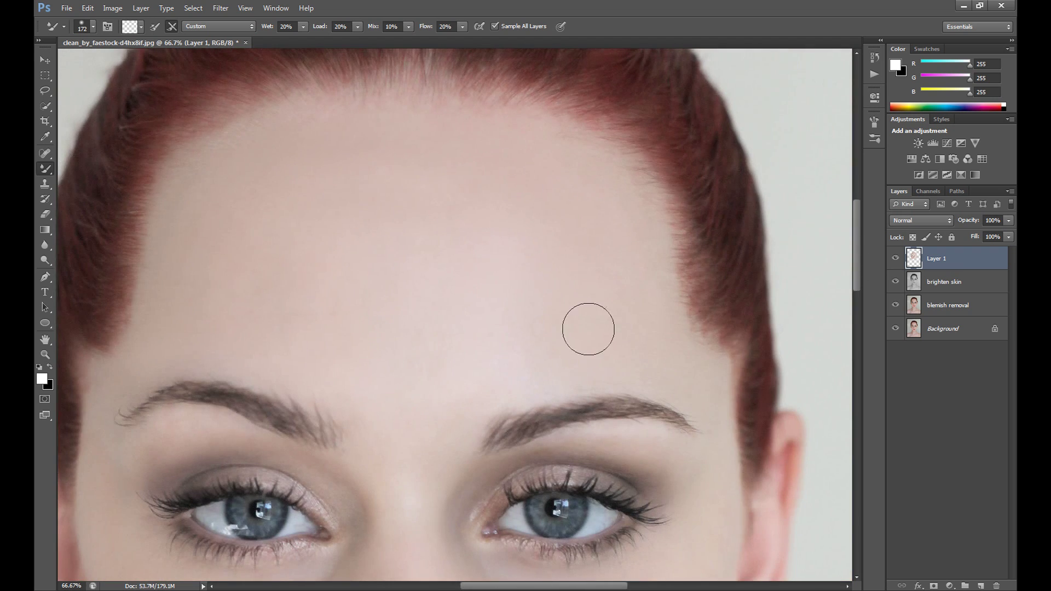
pyautogui.click(891, 260)
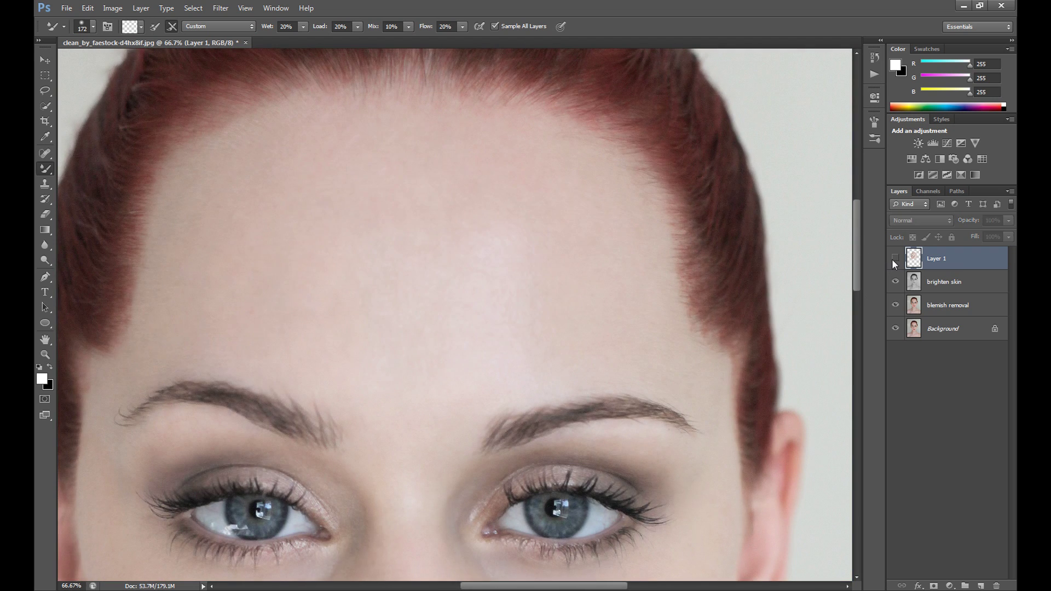
pyautogui.click(892, 261)
pyautogui.click(892, 261)
pyautogui.click(891, 258)
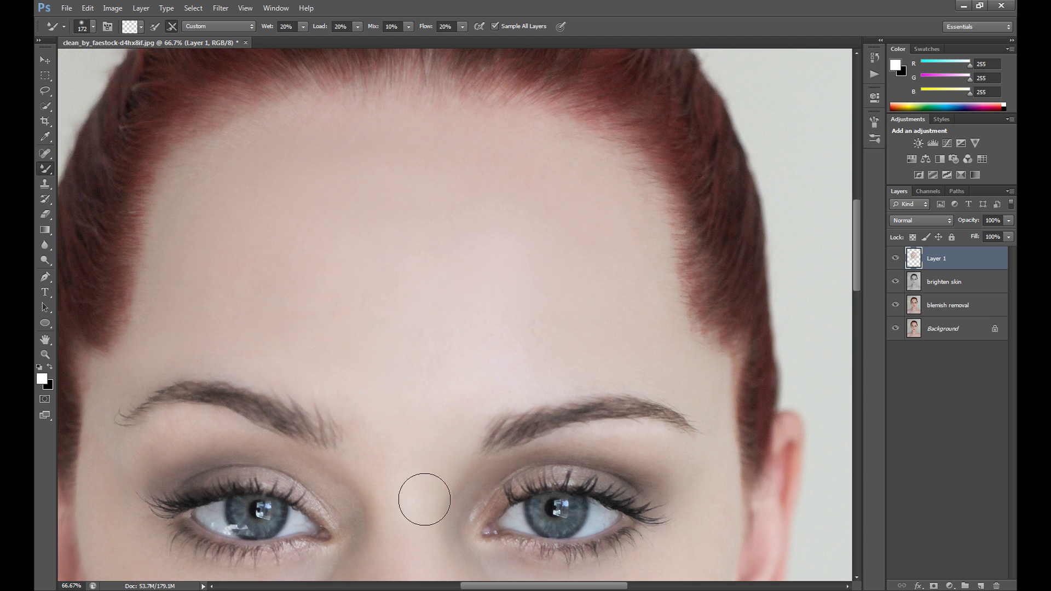
# Smooth the skin under the chin and on the neck with the Mixer Brush on Layer 1
pyautogui.scroll(-5, 832, 329)
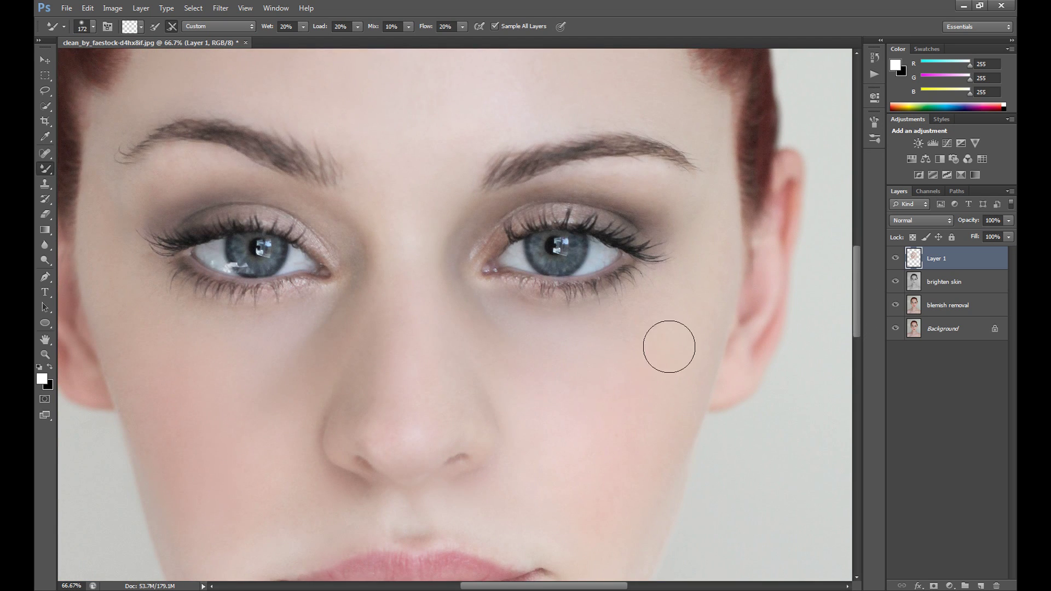
pyautogui.scroll(-5, 711, 356)
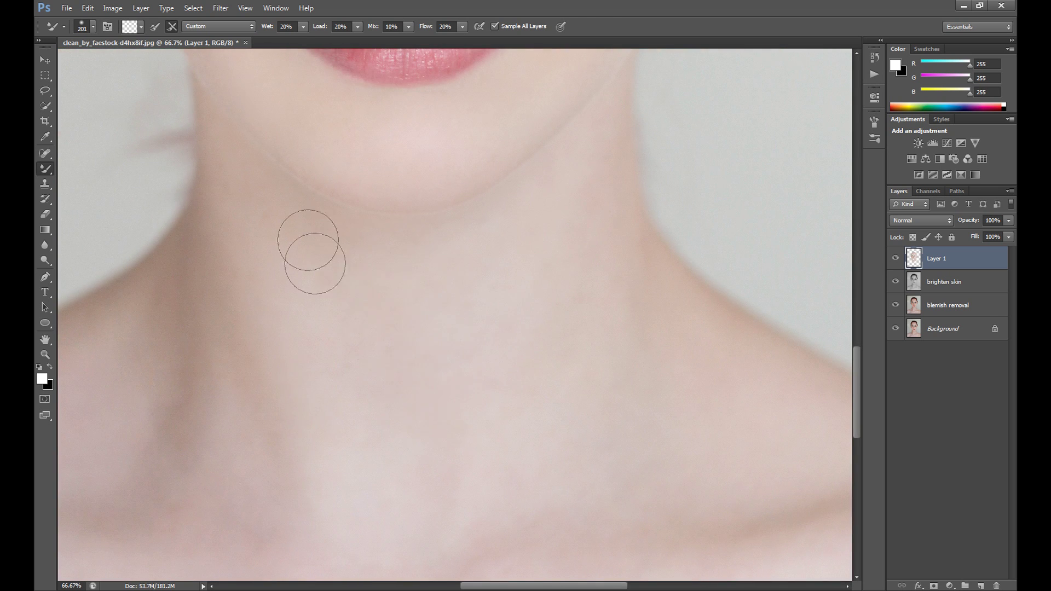
pyautogui.scroll(-4, 615, 492)
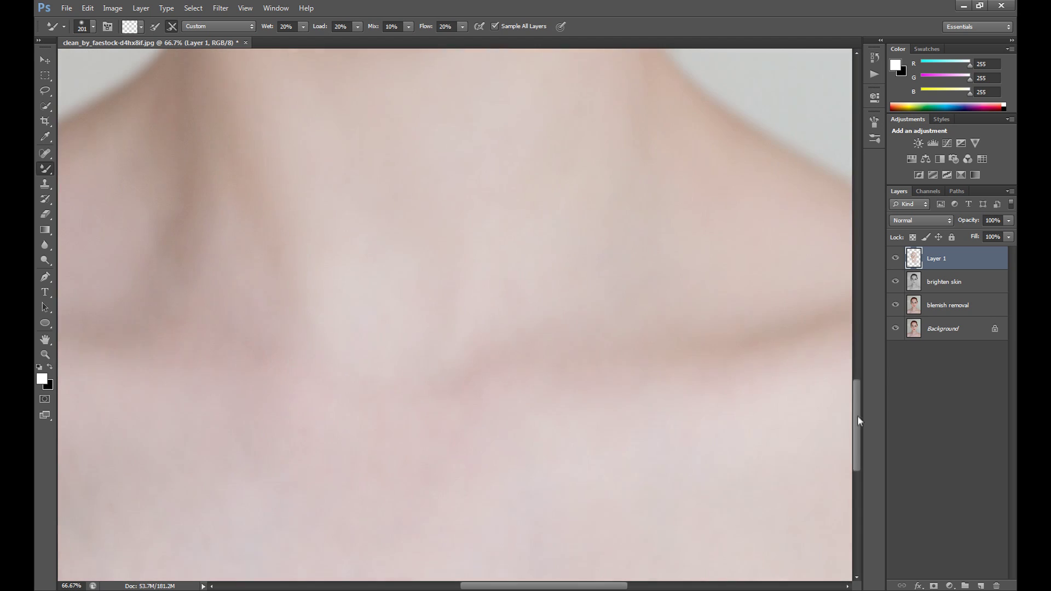
# Smooth the skin across the shoulders and chest with the Mixer Brush on Layer 1
pyautogui.click(45, 355)
pyautogui.keyDown('alt'); pyautogui.click(411, 298); pyautogui.keyUp('alt')
pyautogui.keyDown('alt'); pyautogui.click(411, 298); pyautogui.keyUp('alt')
pyautogui.keyDown('alt'); pyautogui.click(410, 297); pyautogui.keyUp('alt')
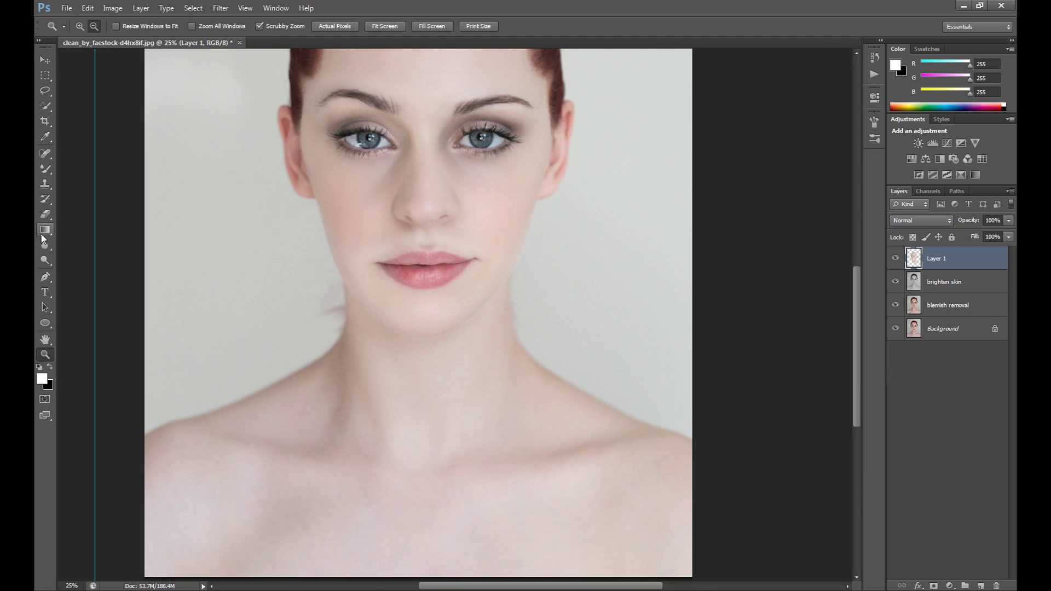
pyautogui.click(46, 171)
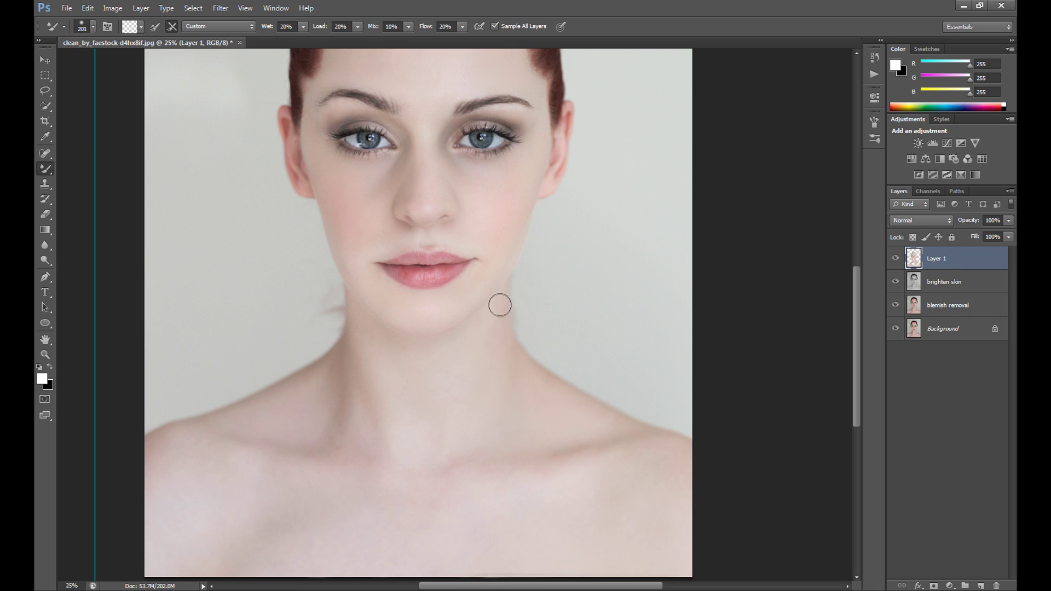
pyautogui.hotkey('ctrl', '-')
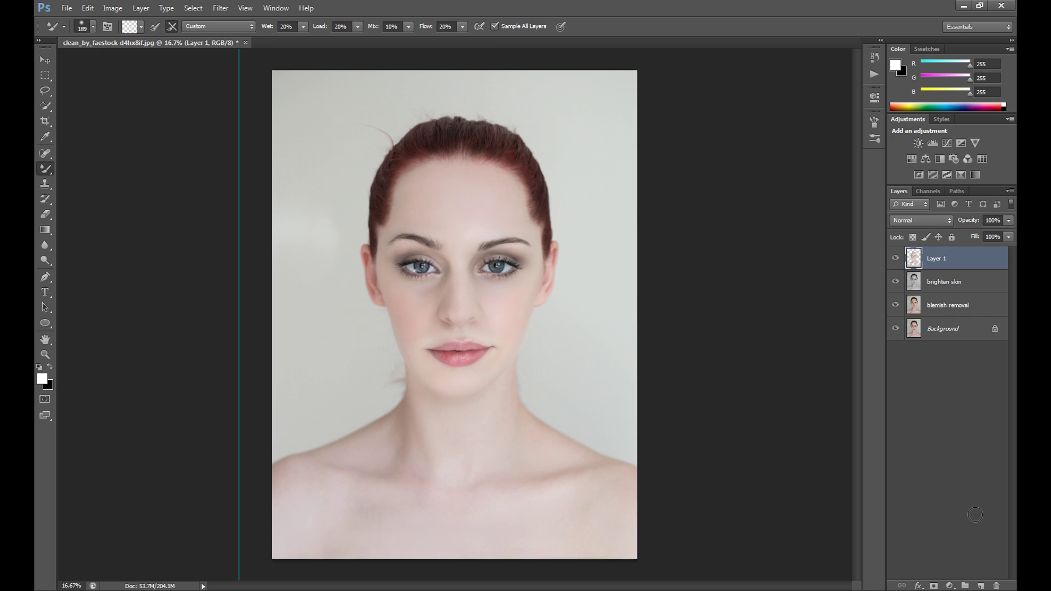
# Add a new empty layer above Layer 1
pyautogui.press('v')
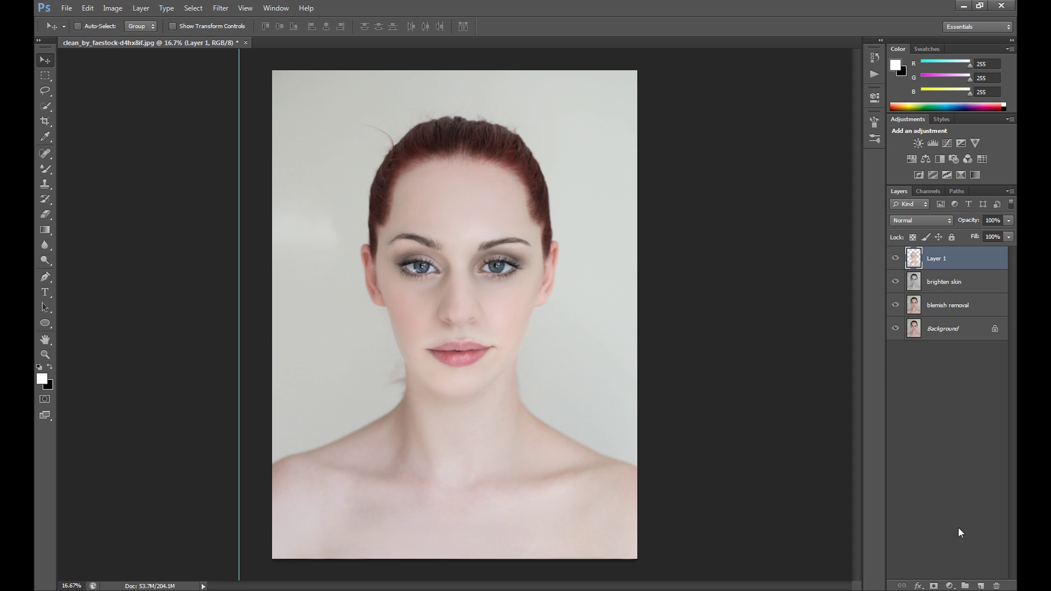
pyautogui.click(979, 586)
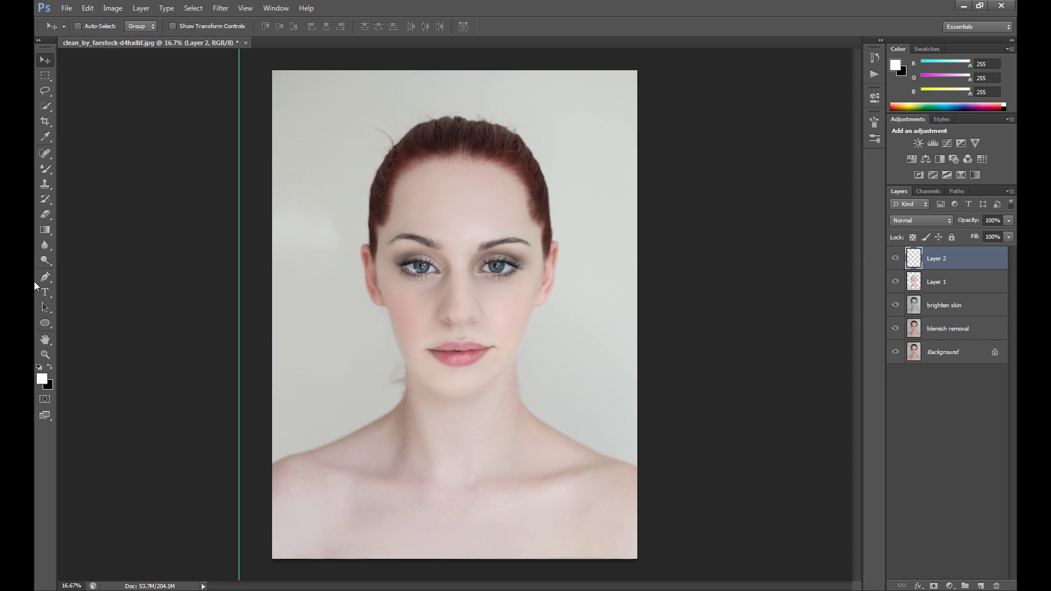
# Trace a closed Pen tool path around the iris of the eye on the image's left side
pyautogui.click(46, 354)
pyautogui.click(433, 255)
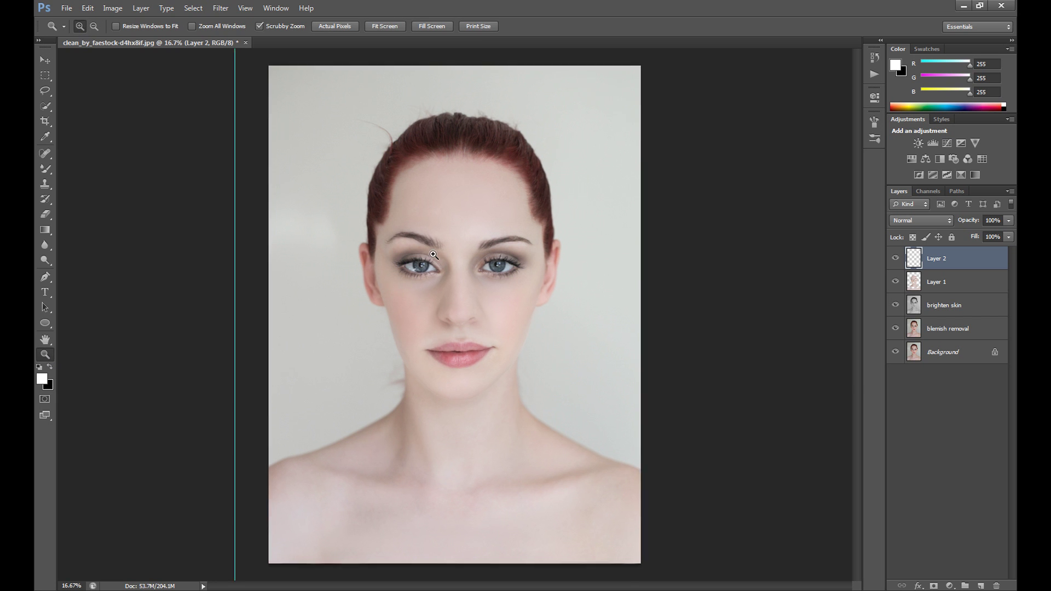
pyautogui.click(433, 254)
pyautogui.click(446, 267)
pyautogui.click(429, 264)
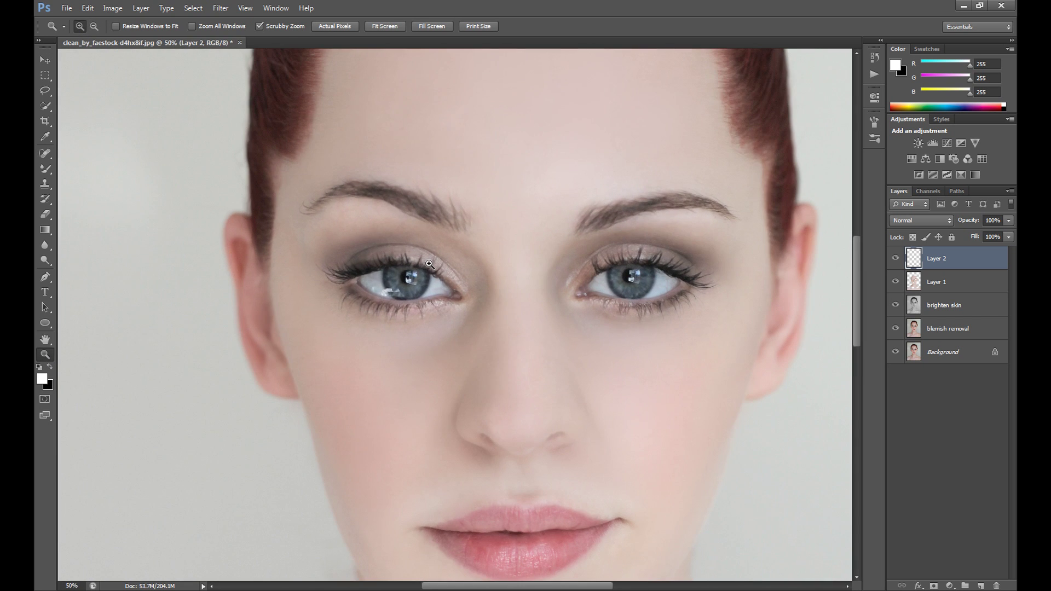
pyautogui.click(395, 261)
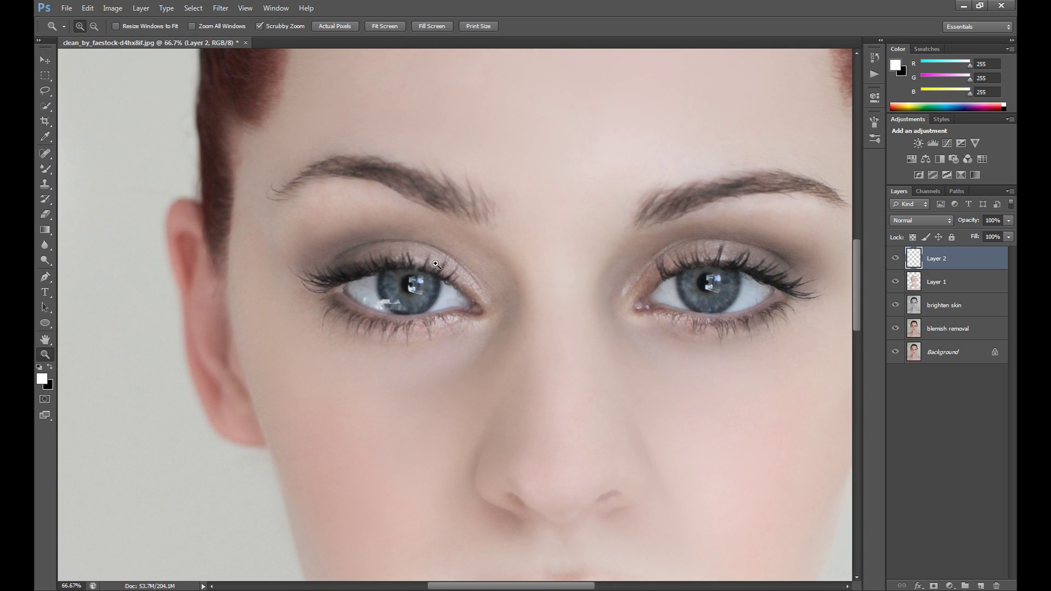
pyautogui.click(415, 273)
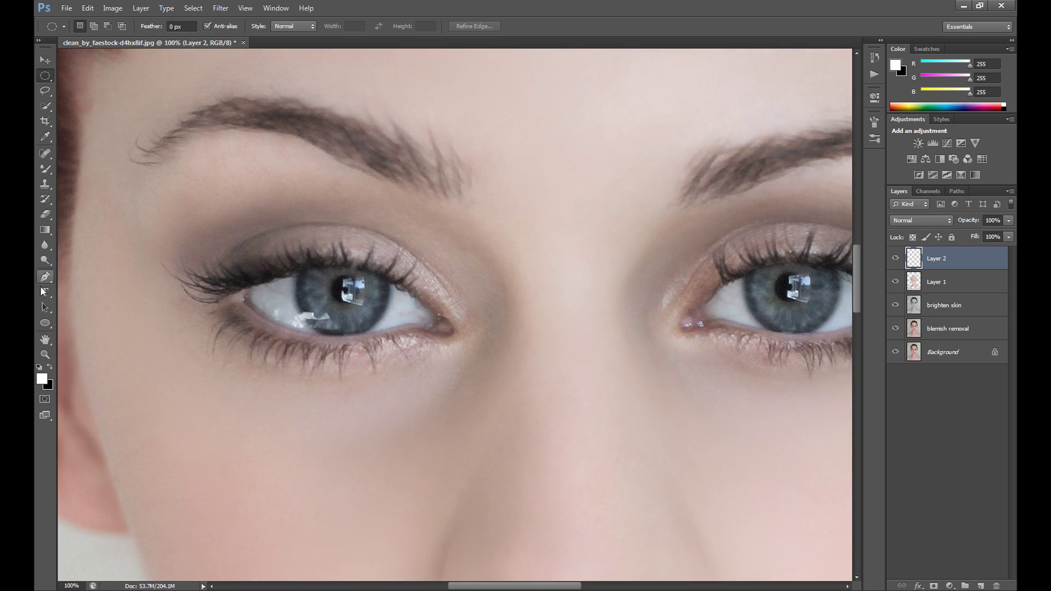
pyautogui.click(44, 277)
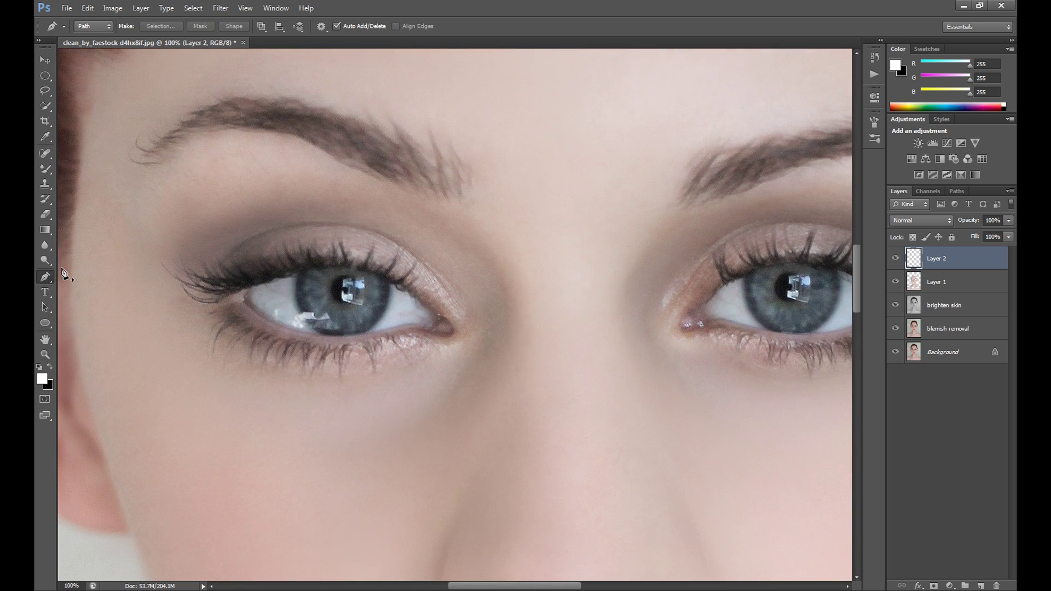
pyautogui.click(45, 354)
pyautogui.click(326, 289)
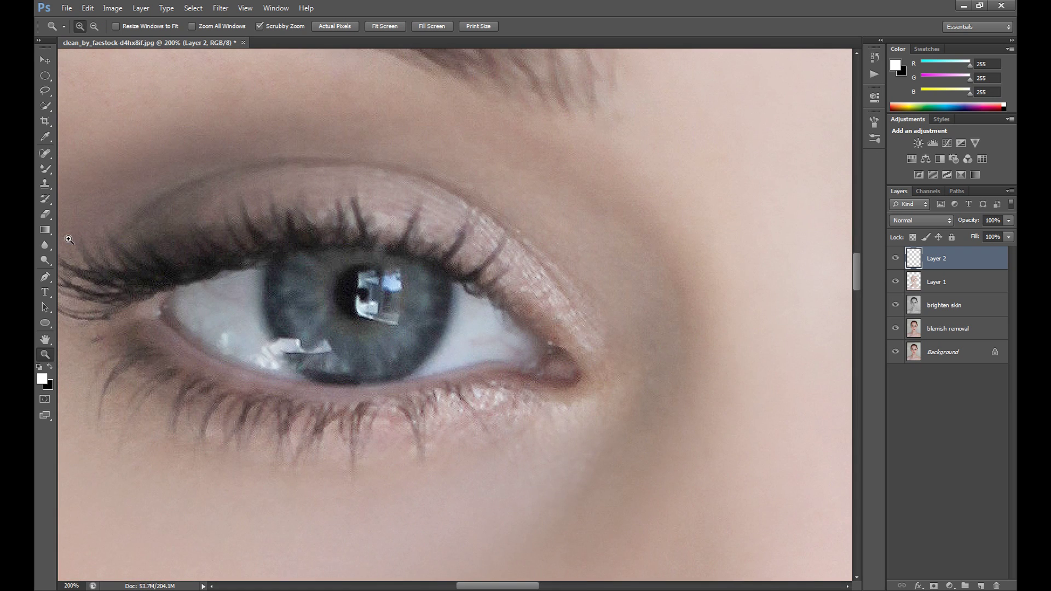
pyautogui.click(48, 277)
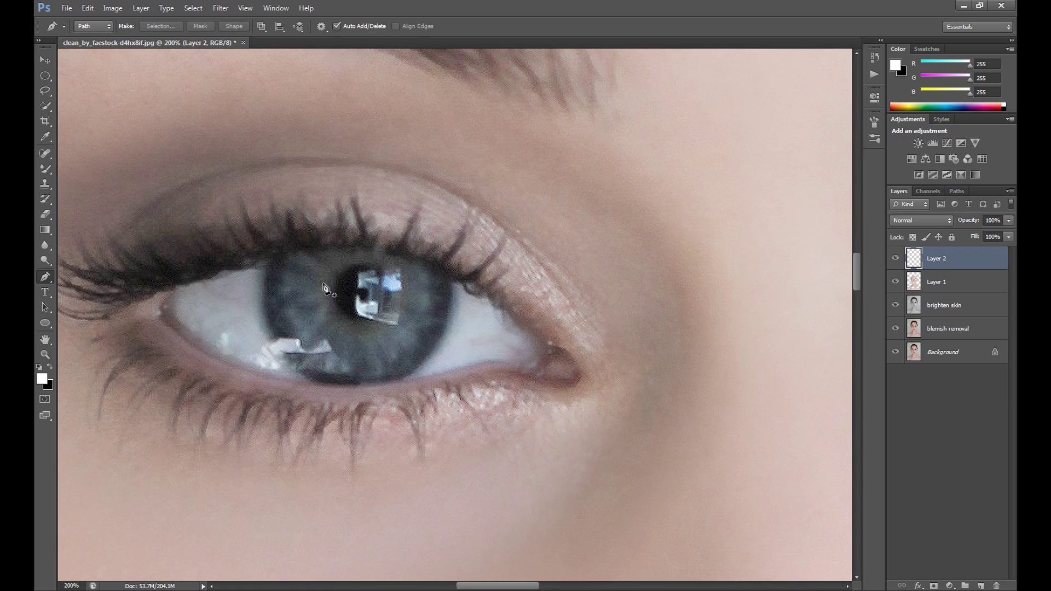
pyautogui.click(279, 258)
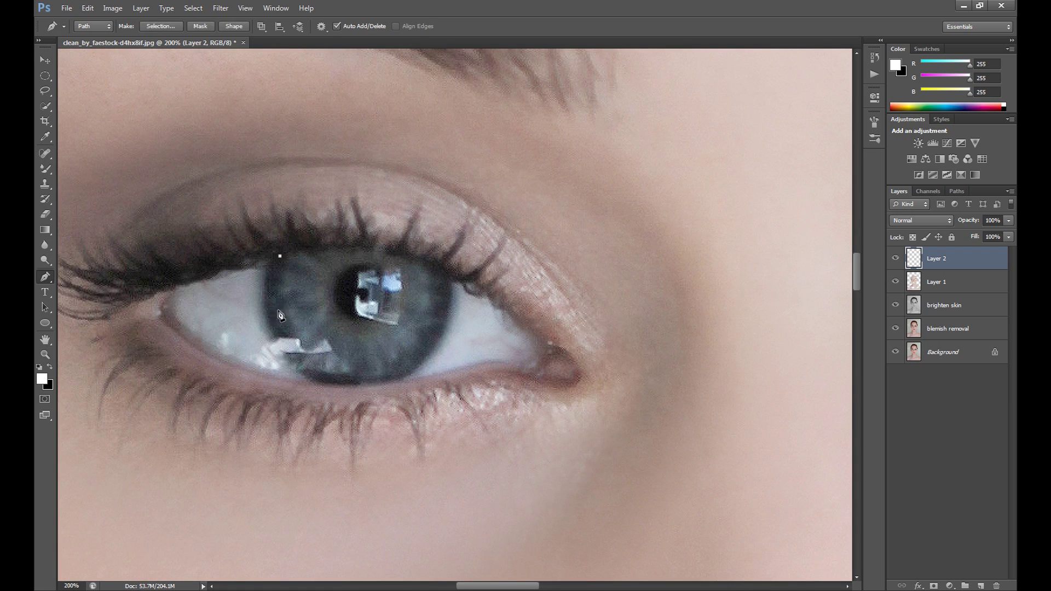
pyautogui.moveTo(374, 376); pyautogui.dragTo(464, 378)
pyautogui.click(435, 270)
pyautogui.moveTo(360, 247); pyautogui.dragTo(276, 265)
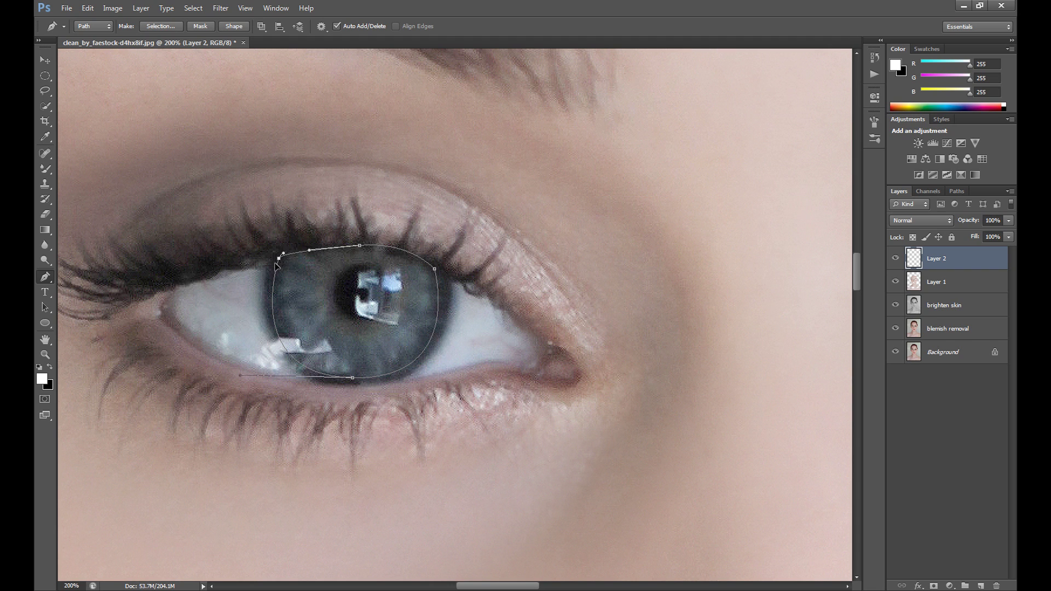
pyautogui.keyDown('ctrl'); pyautogui.click(261, 269); pyautogui.keyUp('ctrl')
# Trace a second closed Pen tool path around the iris of the eye on the image's right side
pyautogui.moveTo(474, 587); pyautogui.dragTo(558, 587)
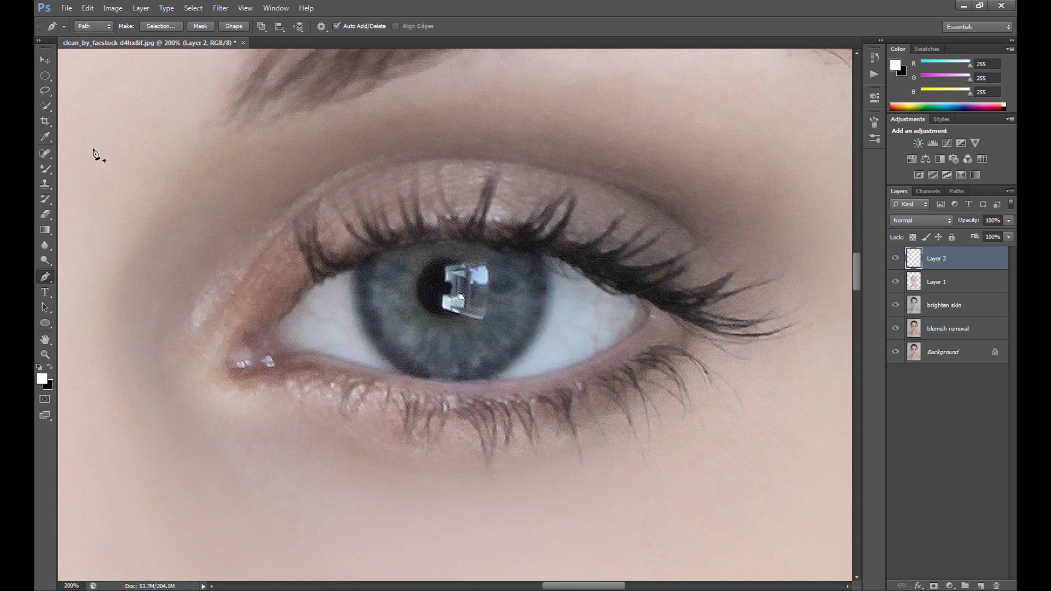
pyautogui.click(365, 261)
pyautogui.moveTo(449, 375); pyautogui.dragTo(549, 374)
pyautogui.moveTo(526, 252); pyautogui.dragTo(501, 237)
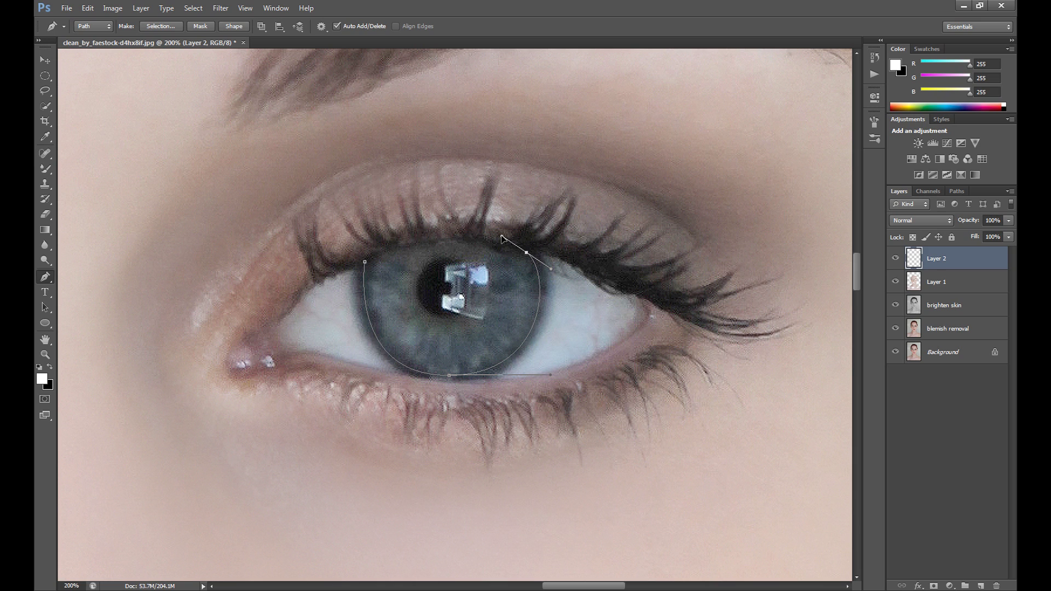
pyautogui.click(454, 240)
pyautogui.moveTo(366, 265); pyautogui.dragTo(358, 274)
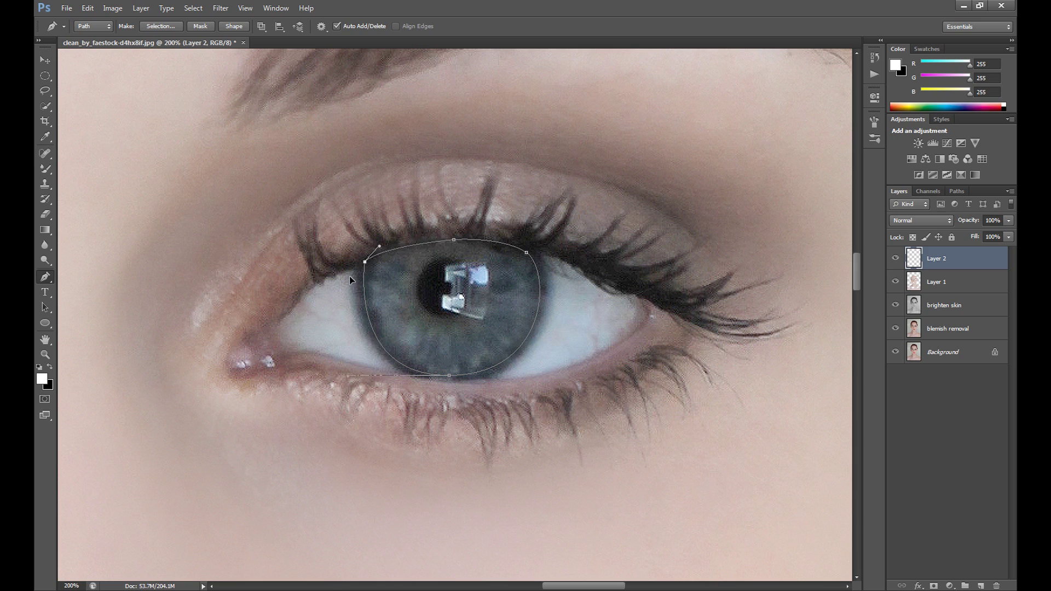
# Convert both iris paths into a new anti-aliased selection with a feather radius of 5 pixels
pyautogui.click(45, 354)
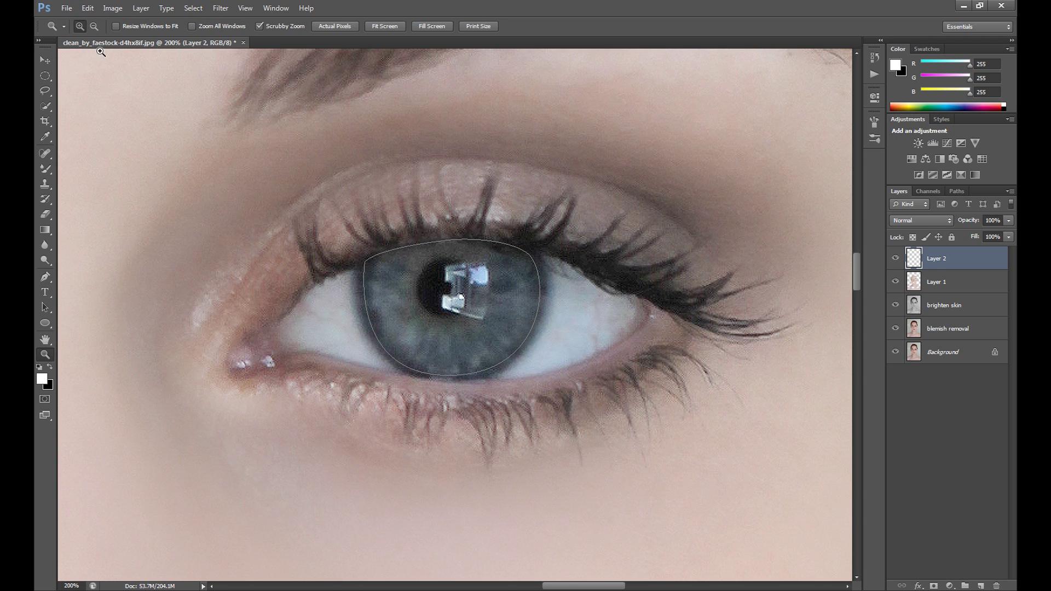
pyautogui.click(231, 263)
pyautogui.moveTo(593, 586); pyautogui.dragTo(532, 587)
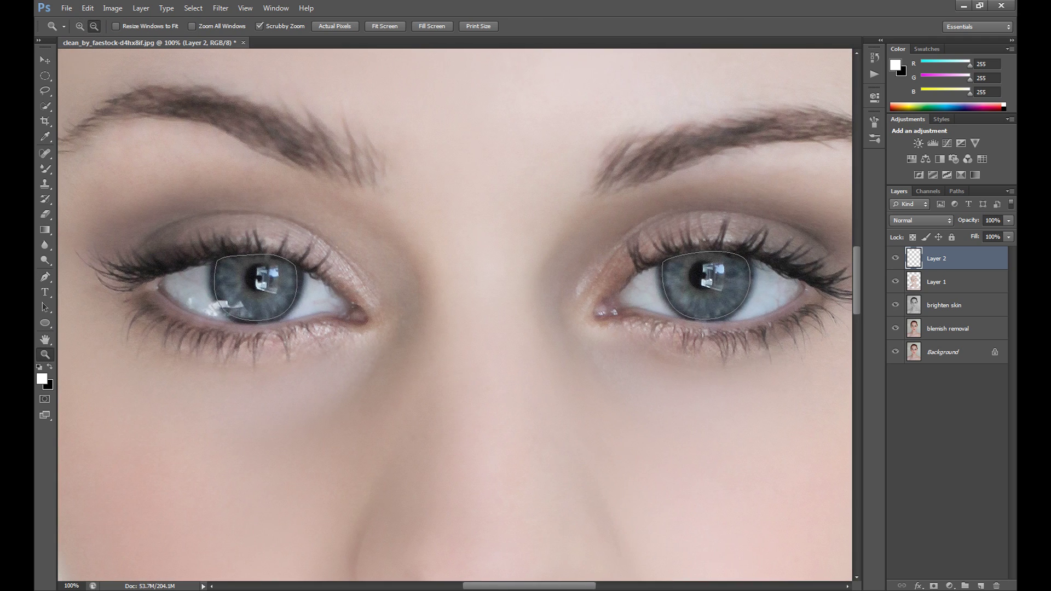
pyautogui.click(39, 274)
pyautogui.rightClick(402, 268)
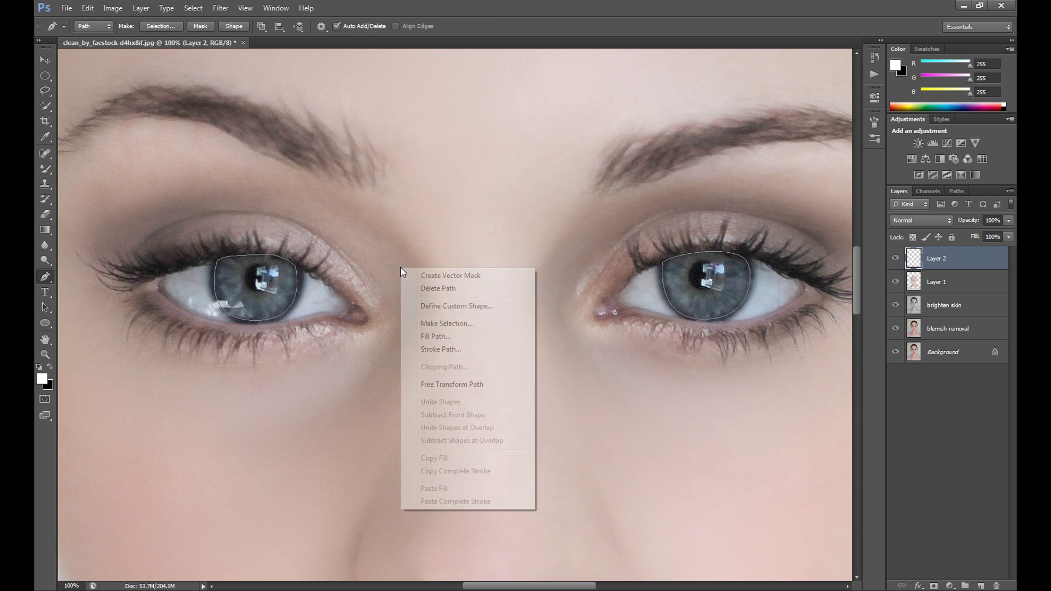
pyautogui.click(446, 324)
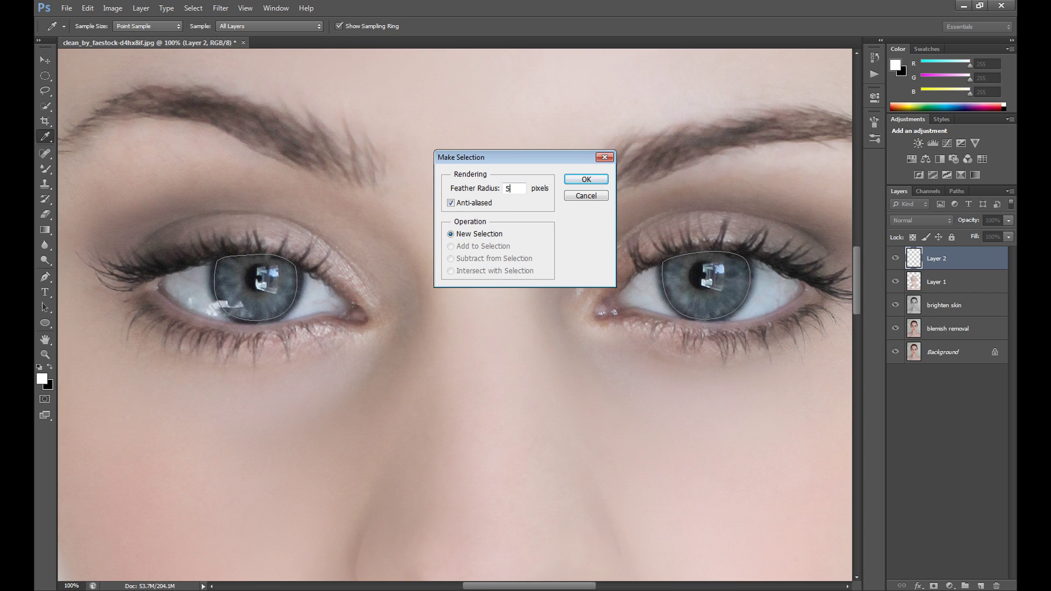
pyautogui.click(582, 180)
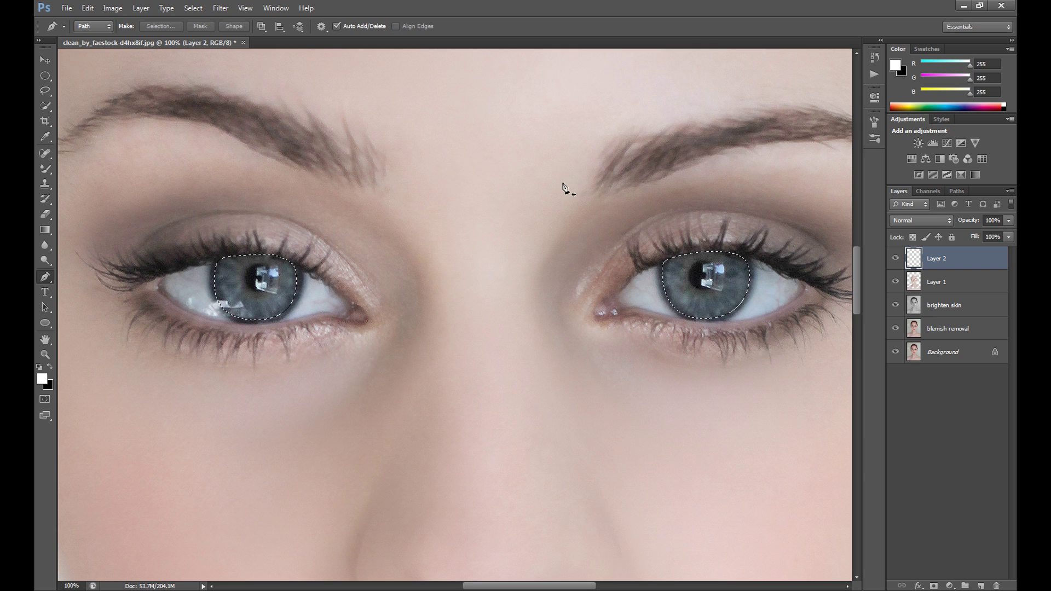
# Add a Curves adjustment layer for the selected irises and turn them green through the colour channels, lowering Blue to output 73 at input 140
pyautogui.click(950, 585)
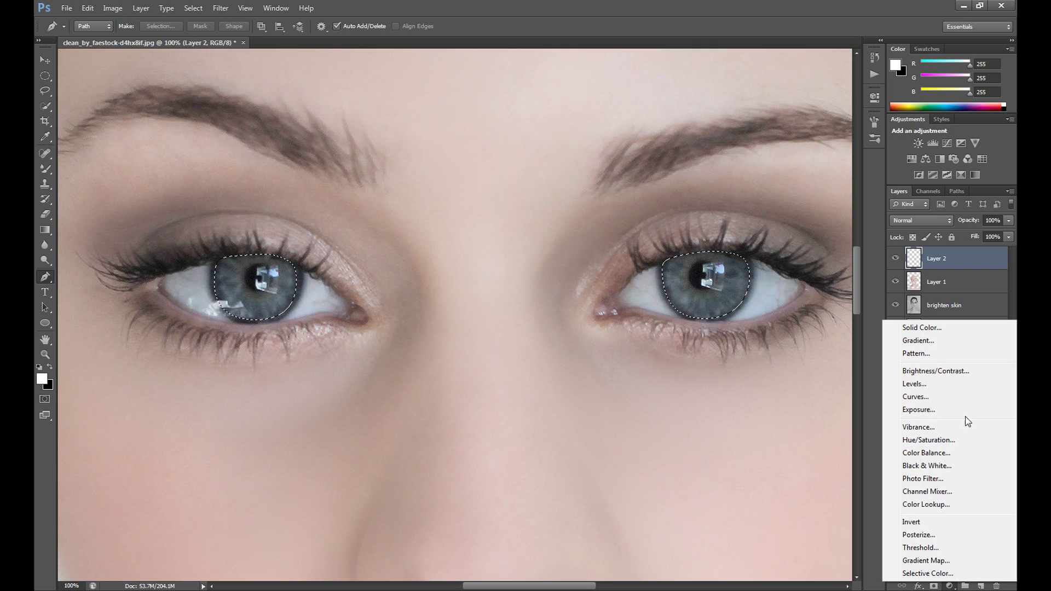
pyautogui.click(935, 398)
pyautogui.click(768, 140)
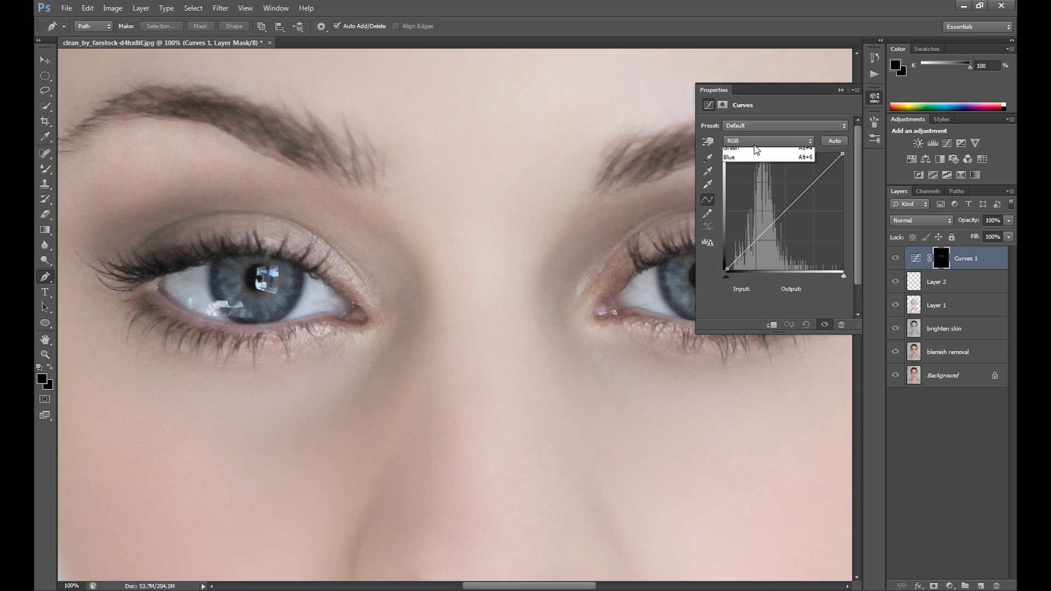
pyautogui.click(745, 155)
pyautogui.moveTo(773, 221); pyautogui.dragTo(788, 240)
pyautogui.click(769, 140)
pyautogui.click(745, 180)
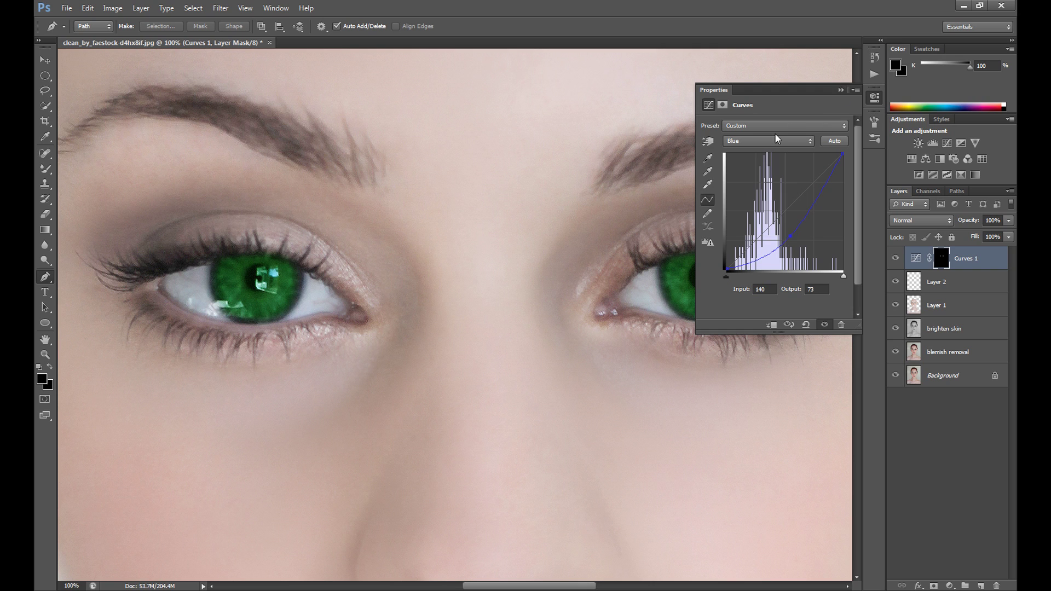
pyautogui.click(838, 90)
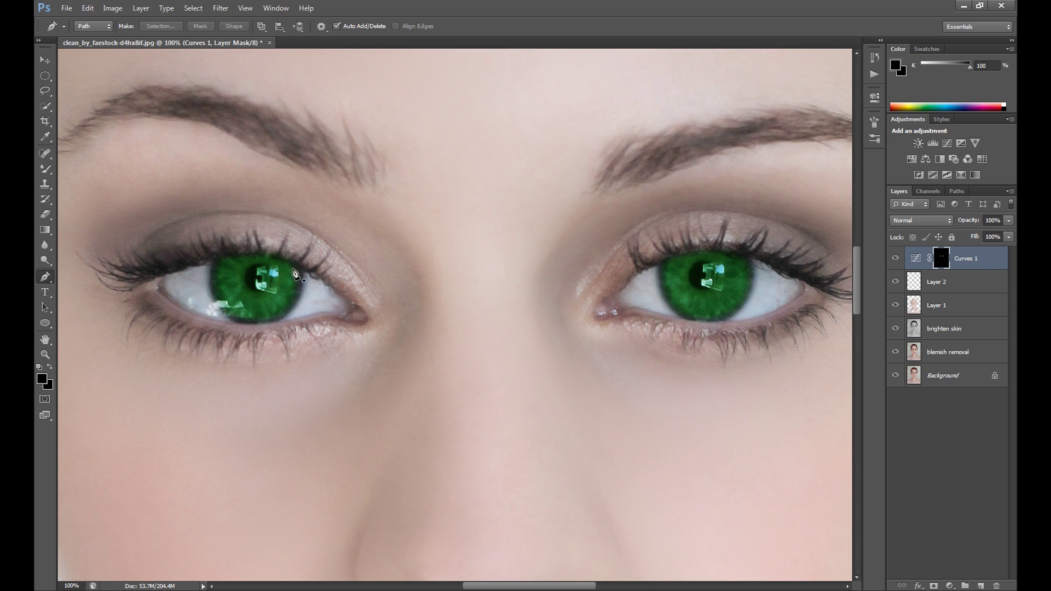
# Compare the whole portrait with and without the Curves 1 eye colour change
pyautogui.click(45, 354)
pyautogui.keyDown('alt'); pyautogui.click(469, 235); pyautogui.keyUp('alt')
pyautogui.keyDown('alt'); pyautogui.click(466, 230); pyautogui.keyUp('alt')
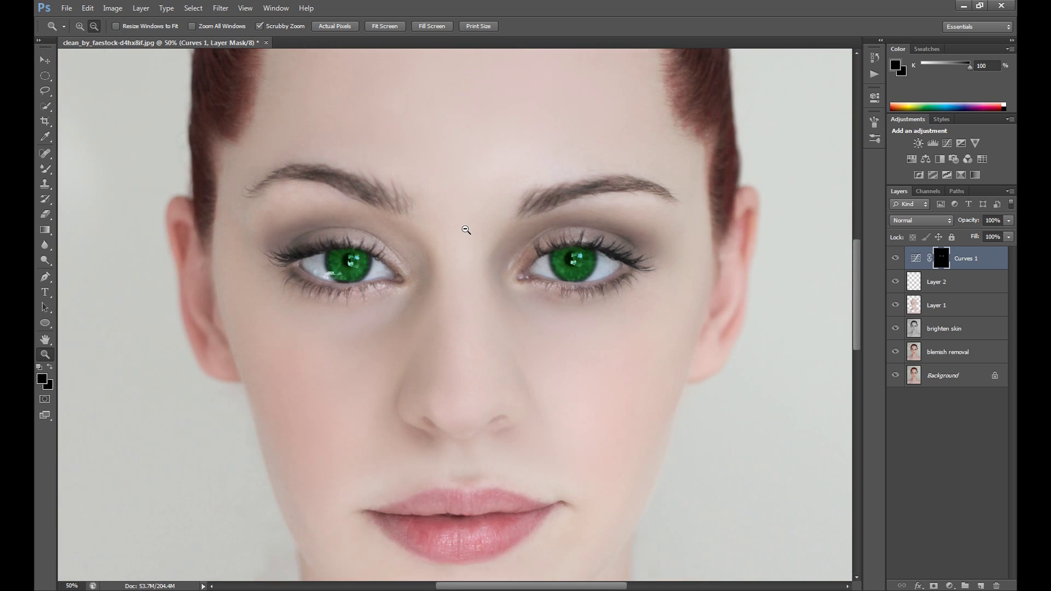
pyautogui.keyDown('alt'); pyautogui.click(466, 230); pyautogui.keyUp('alt')
pyautogui.keyDown('alt'); pyautogui.click(475, 227); pyautogui.keyUp('alt')
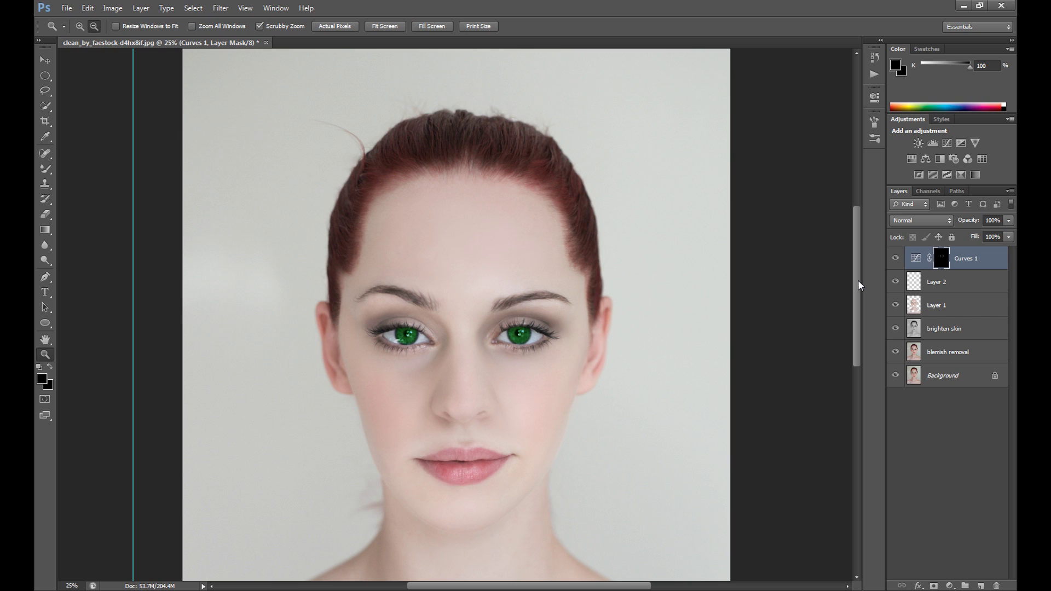
pyautogui.click(896, 258)
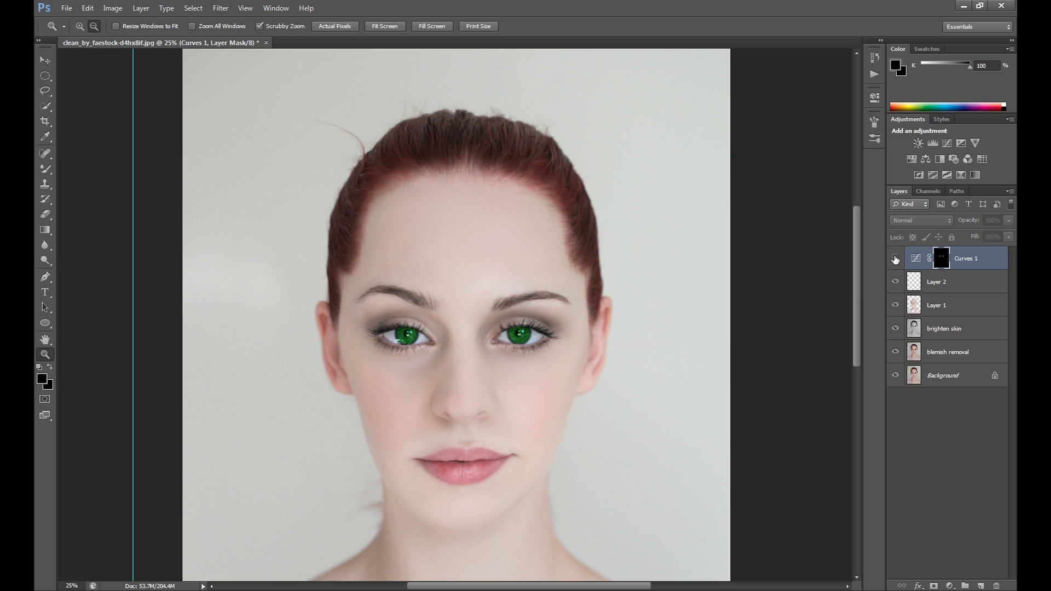
pyautogui.click(895, 259)
pyautogui.hotkey('ctrl', '-')
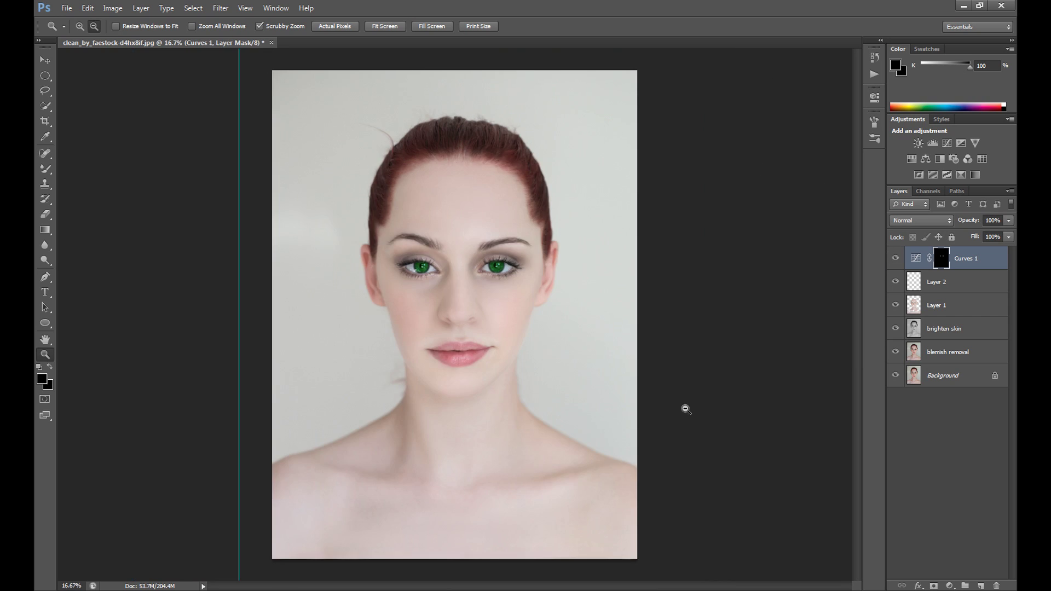
# Add a new empty layer above Curves 1 and set the foreground colour to purple, RGB 152, 5, 255
pyautogui.click(46, 60)
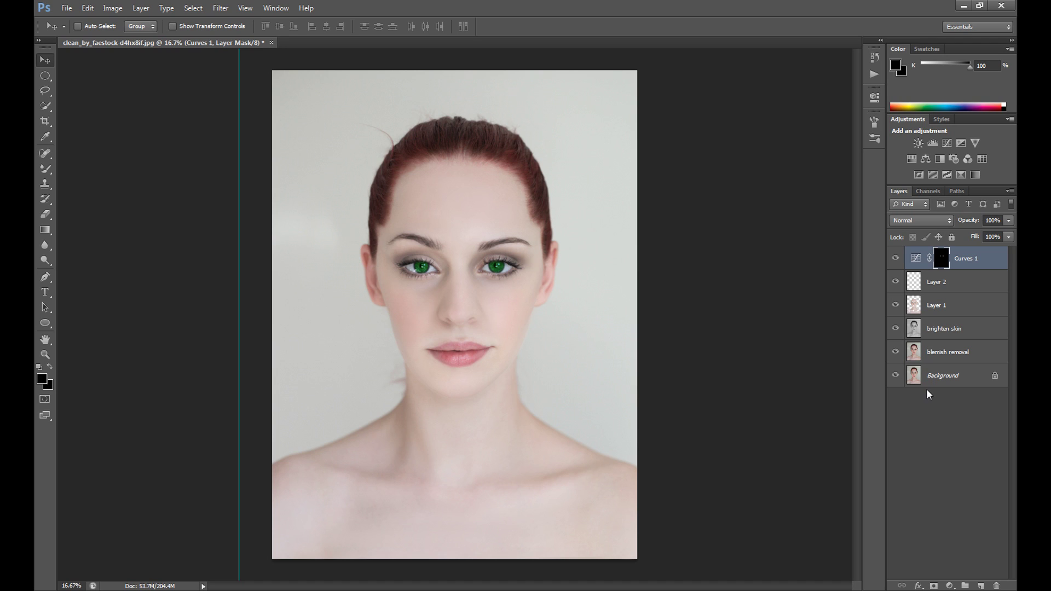
pyautogui.click(980, 586)
pyautogui.click(45, 355)
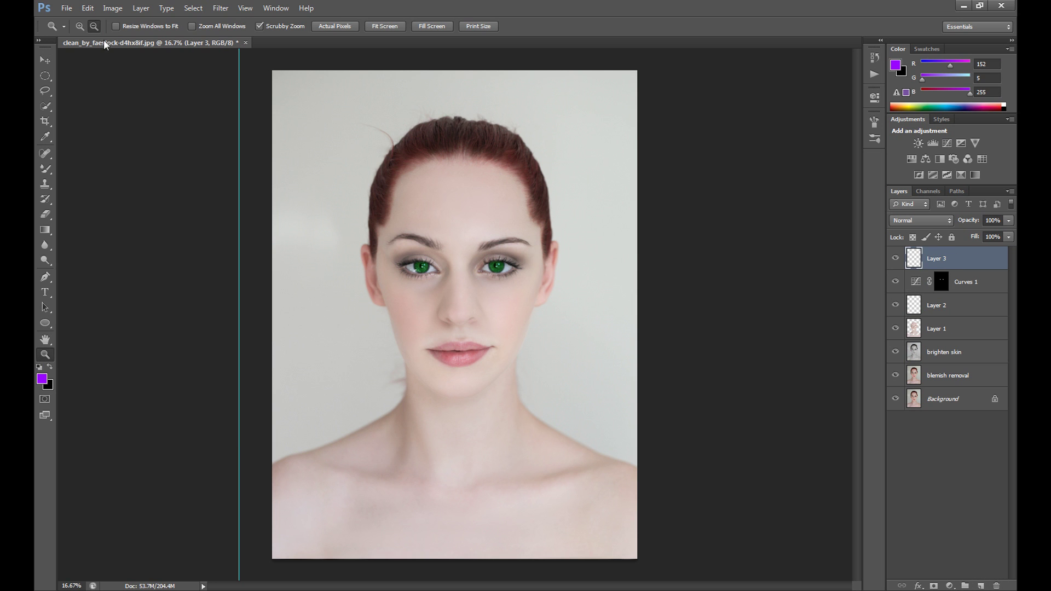
# Choose the Mixer Brush and change its paint colour to hot pink, RGB 255, 5, 217, for work around the eyes
pyautogui.moveTo(403, 244); pyautogui.dragTo(528, 256)
pyautogui.click(528, 256)
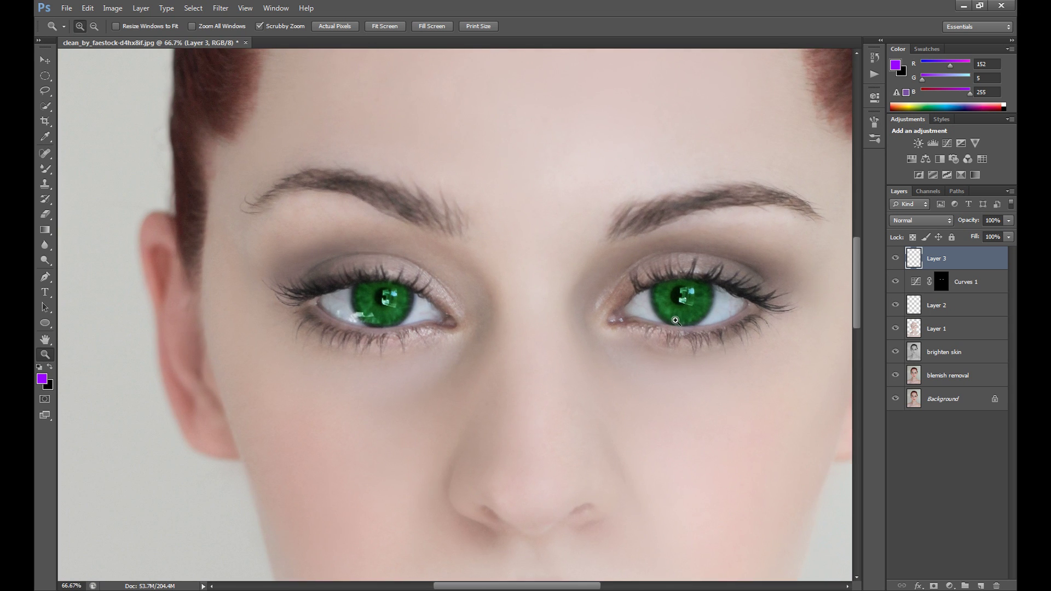
pyautogui.moveTo(474, 587); pyautogui.dragTo(491, 586)
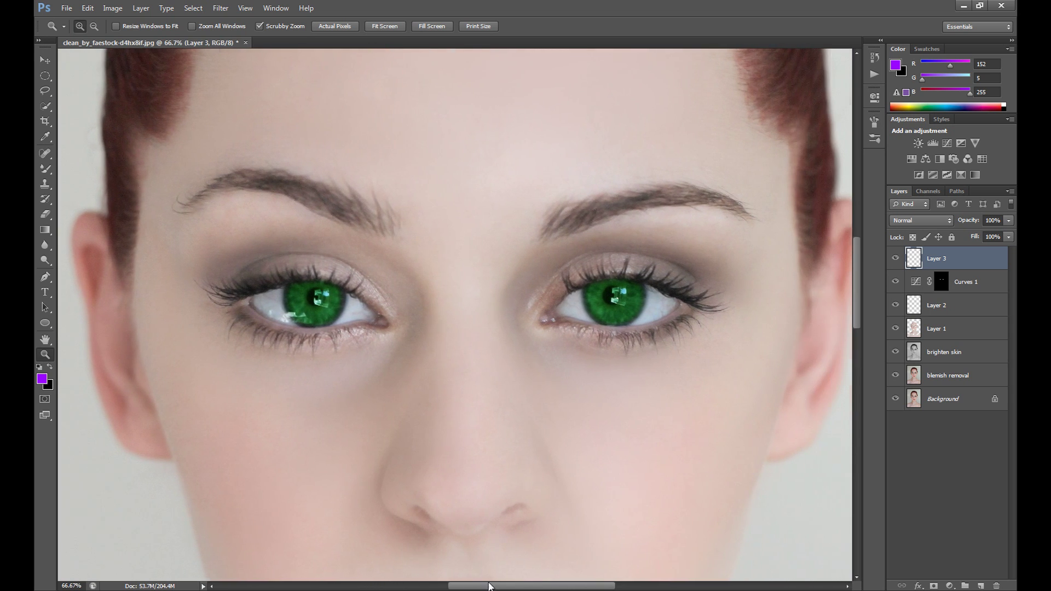
pyautogui.moveTo(46, 172); pyautogui.dragTo(96, 202)
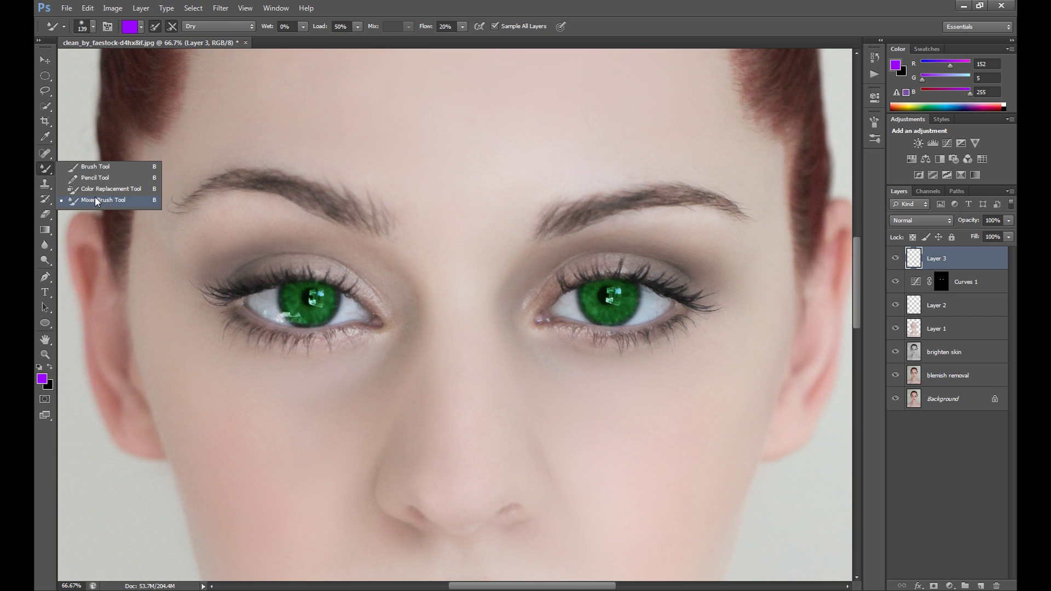
pyautogui.click(39, 166)
pyautogui.click(141, 27)
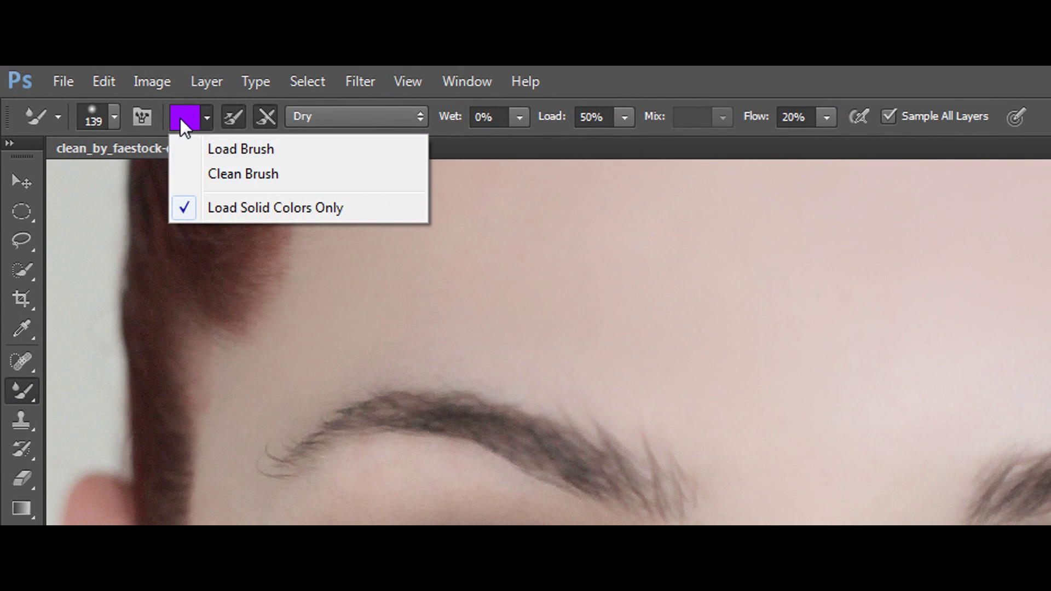
pyautogui.click(180, 118)
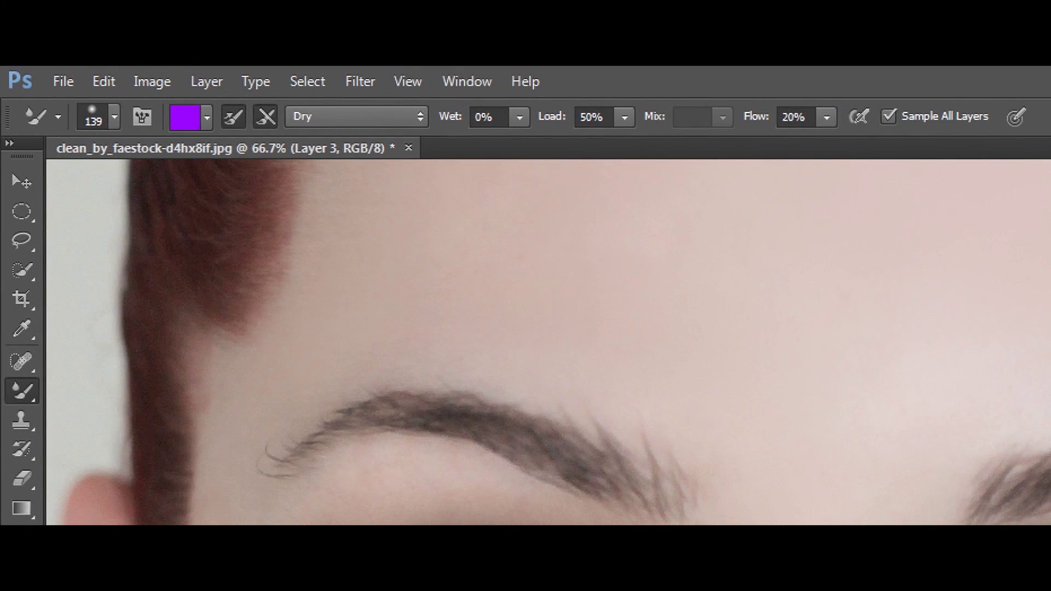
pyautogui.click(184, 116)
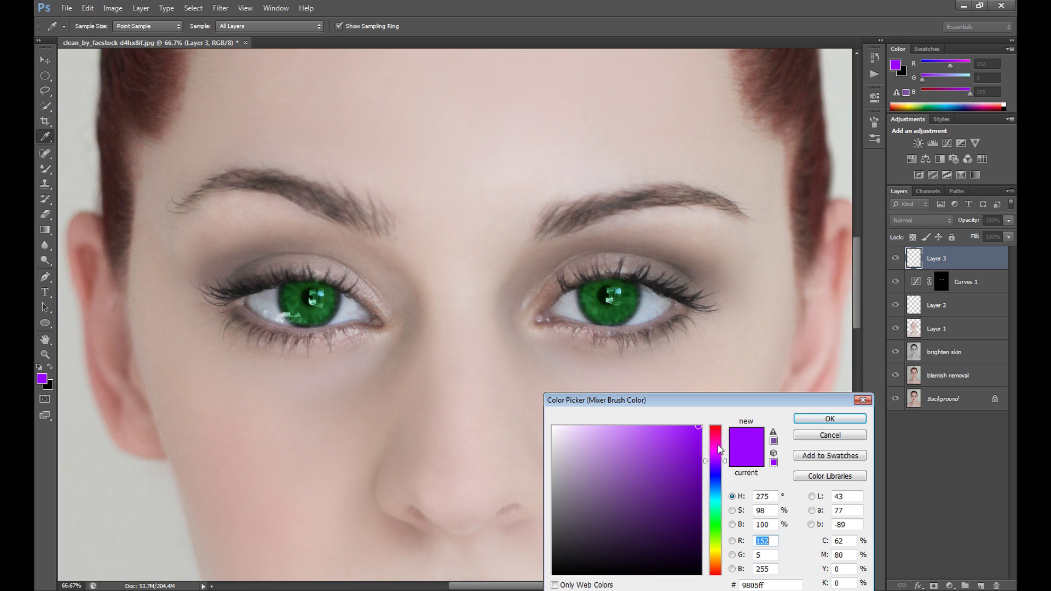
pyautogui.click(720, 447)
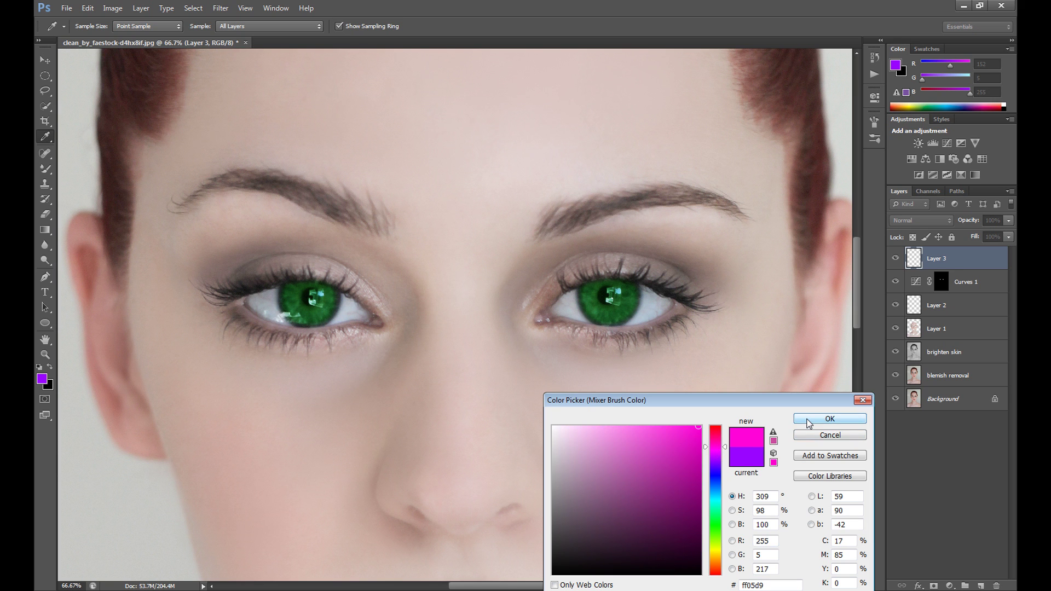
pyautogui.click(808, 419)
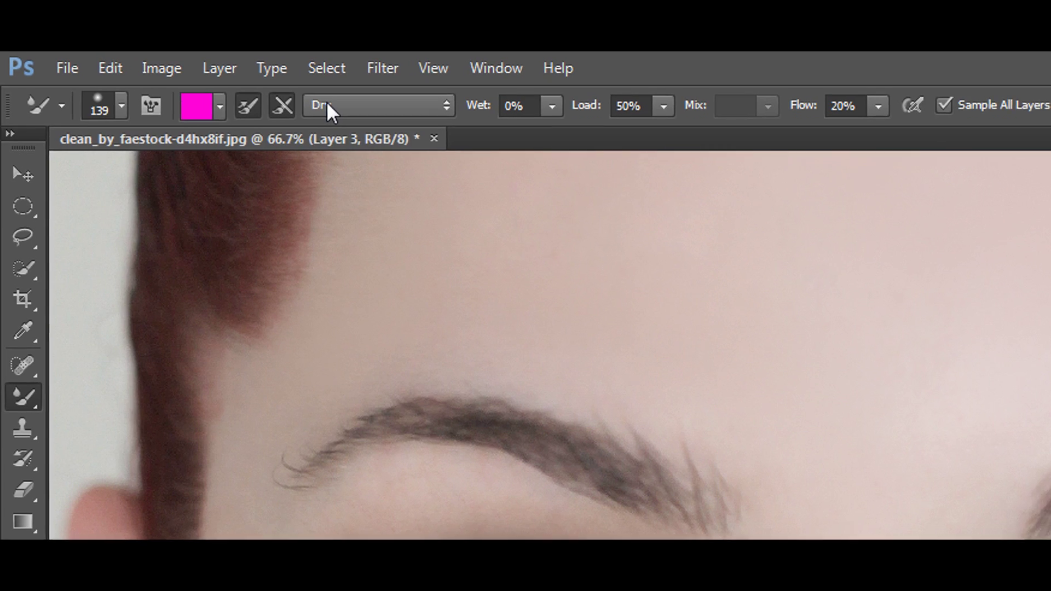
# Set the Mixer Brush blending preset to Dry
pyautogui.click(327, 104)
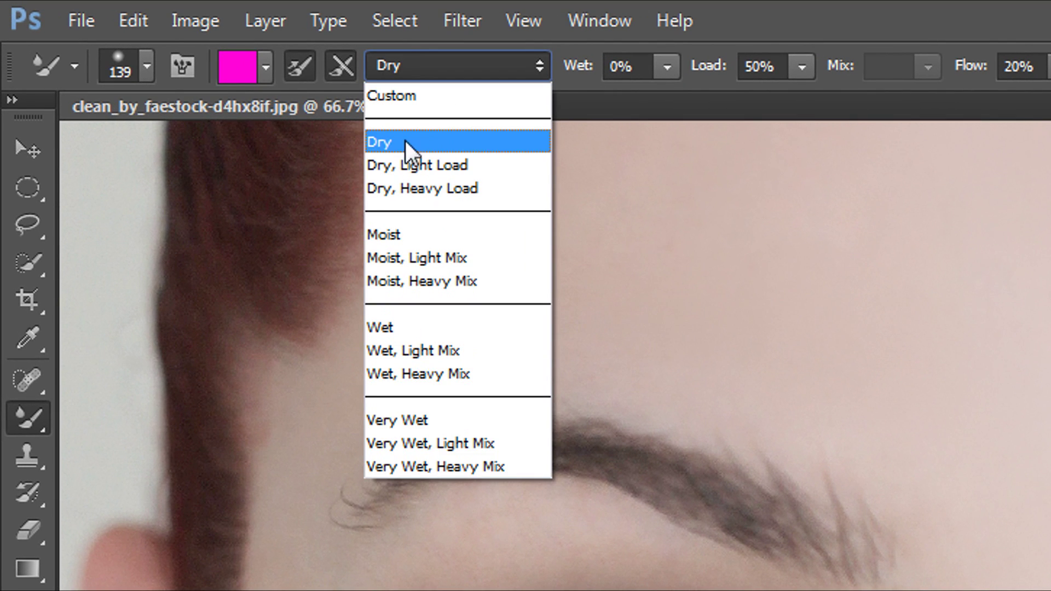
pyautogui.click(438, 142)
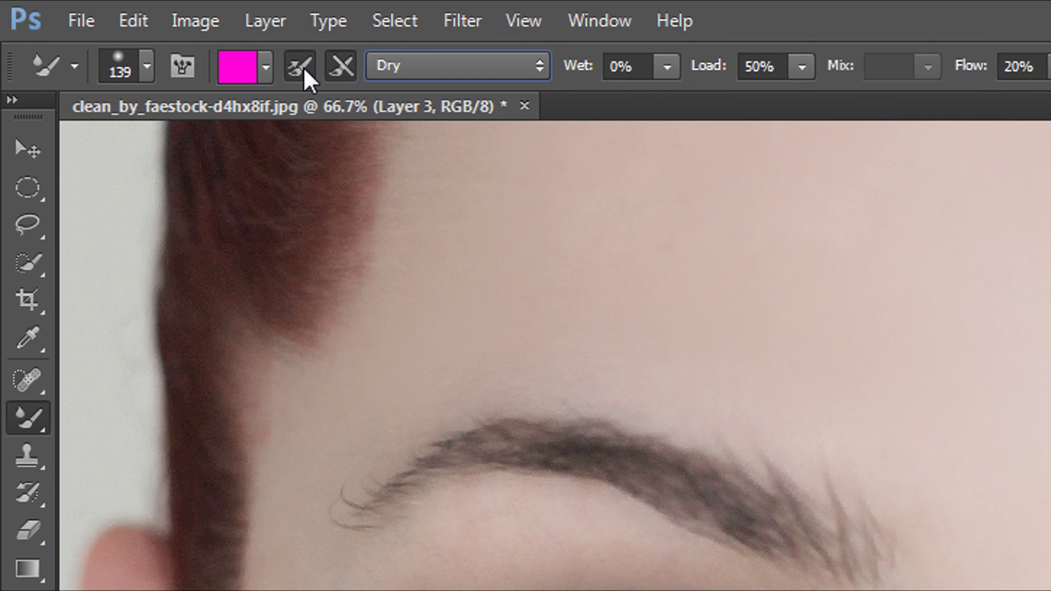
pyautogui.click(421, 78)
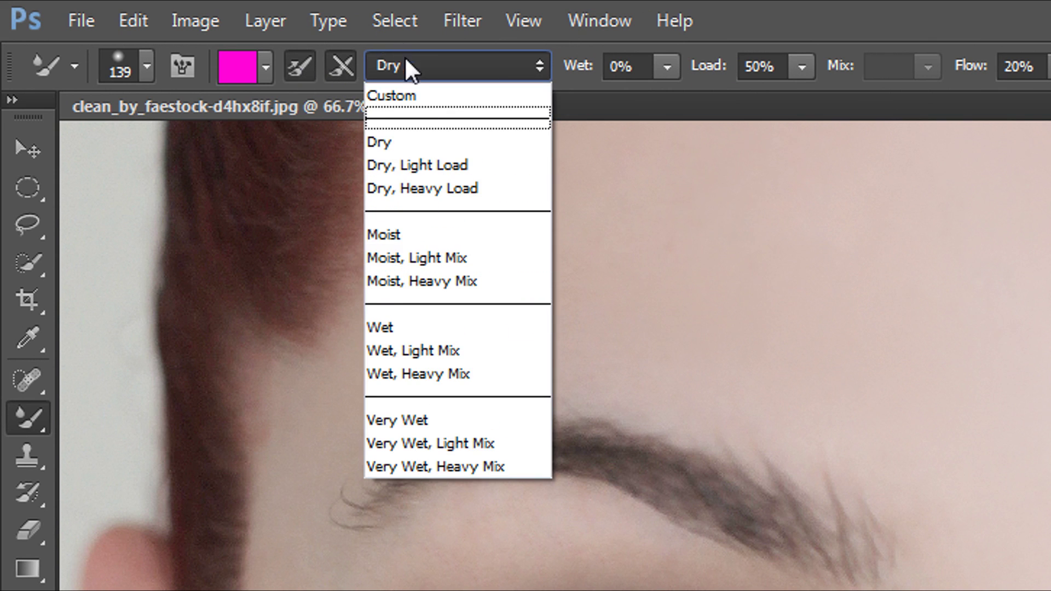
pyautogui.click(406, 61)
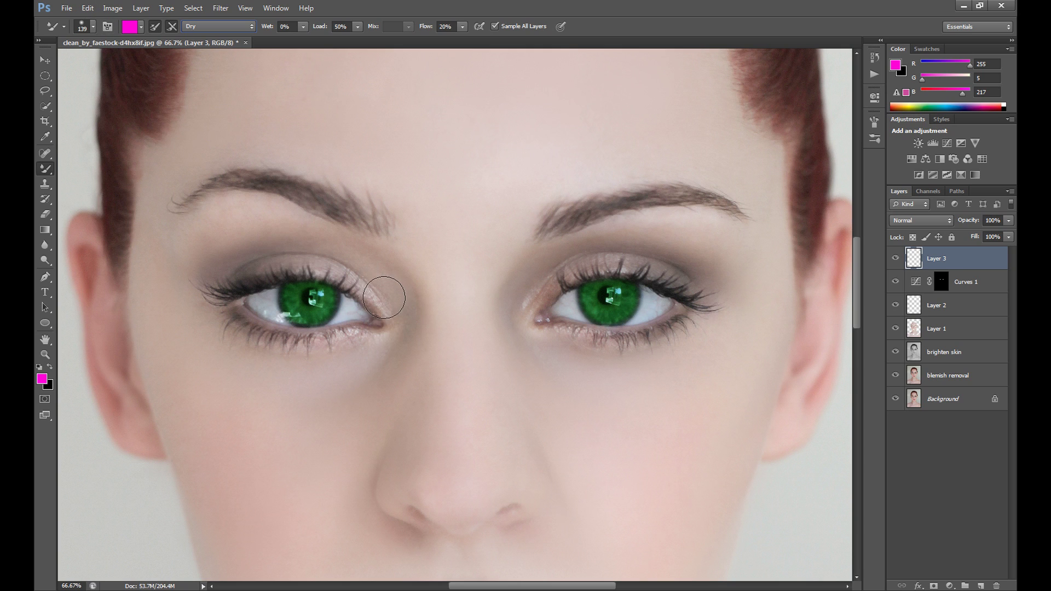
# Paint pink over the inner upper lid of the left-hand eye and set Layer 3's blend mode to Soft Light
pyautogui.moveTo(373, 303)
pyautogui.mouseDown()
pyautogui.moveTo(344, 274)
pyautogui.moveTo(304, 265)
pyautogui.mouseUp()
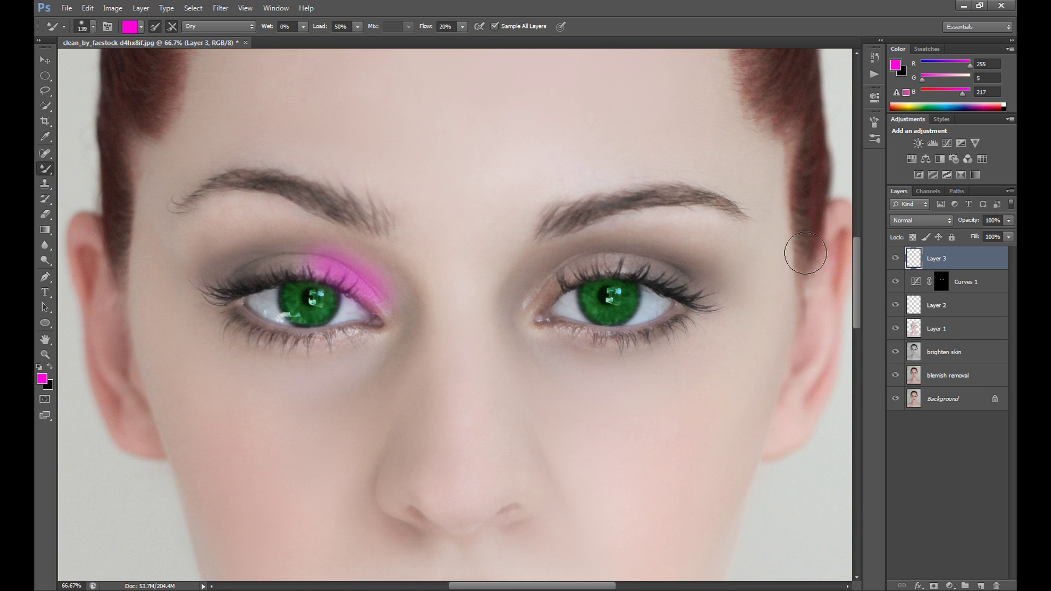
pyautogui.click(915, 222)
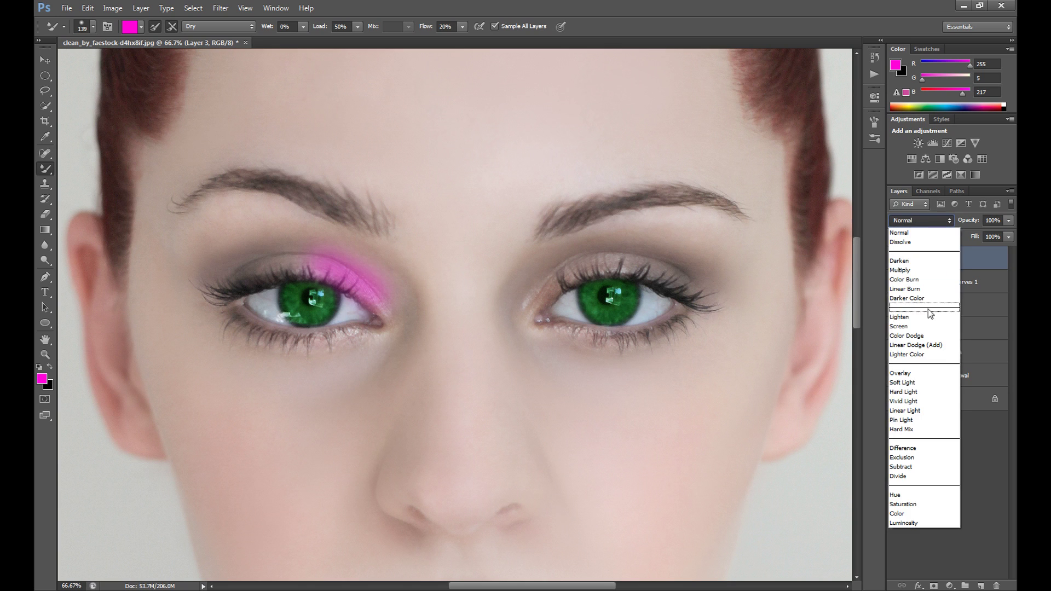
pyautogui.click(923, 390)
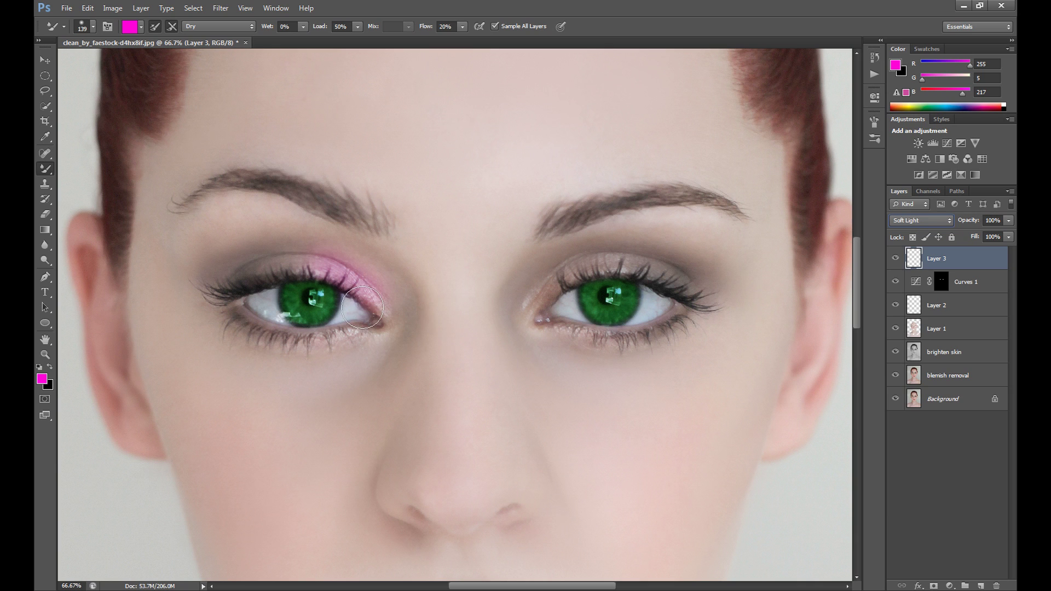
# Extend the pink eyeshadow across the rest of the left-hand upper lid and paint the right-hand upper lid to match
pyautogui.moveTo(325, 267)
pyautogui.mouseDown()
pyautogui.moveTo(263, 258)
pyautogui.moveTo(206, 285)
pyautogui.moveTo(245, 272)
pyautogui.mouseUp()
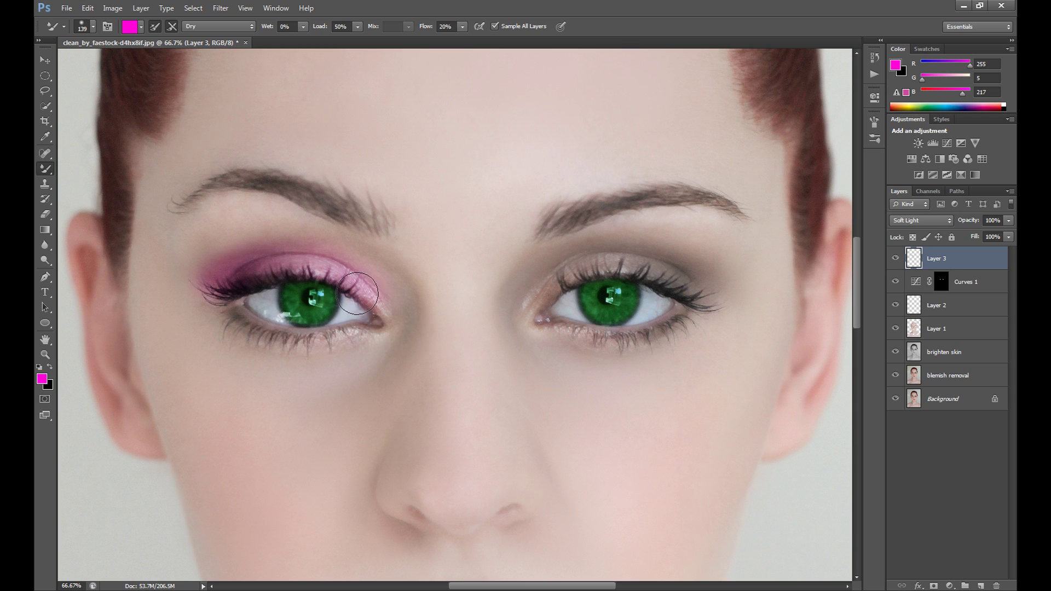
pyautogui.moveTo(358, 291); pyautogui.dragTo(383, 305)
pyautogui.moveTo(531, 301)
pyautogui.mouseDown()
pyautogui.moveTo(553, 276)
pyautogui.moveTo(608, 260)
pyautogui.moveTo(651, 258)
pyautogui.moveTo(717, 282)
pyautogui.moveTo(702, 282)
pyautogui.moveTo(709, 271)
pyautogui.mouseUp()
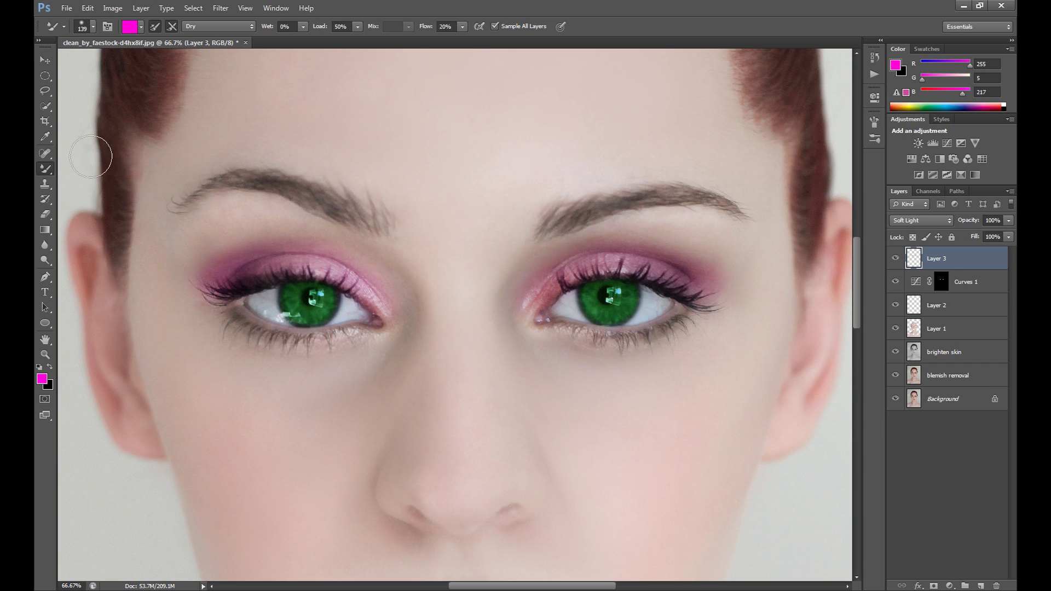
# Enlarge the brush to 277 px and spread the pink eyeshadow softly outward around both upper lids
pyautogui.click(91, 28)
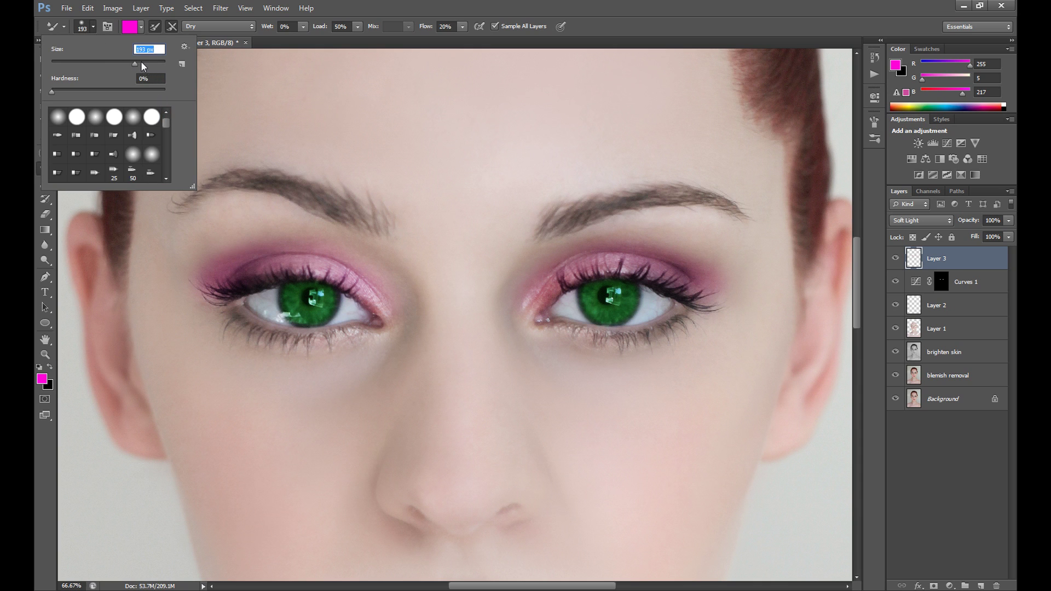
pyautogui.click(141, 63)
pyautogui.press('Return')
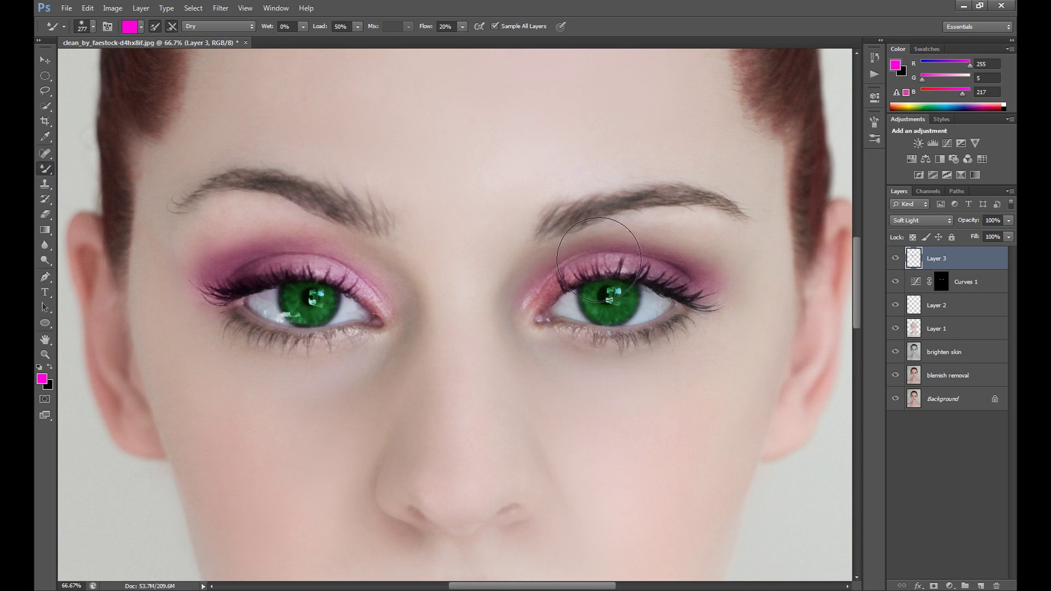
pyautogui.moveTo(600, 259); pyautogui.dragTo(716, 272)
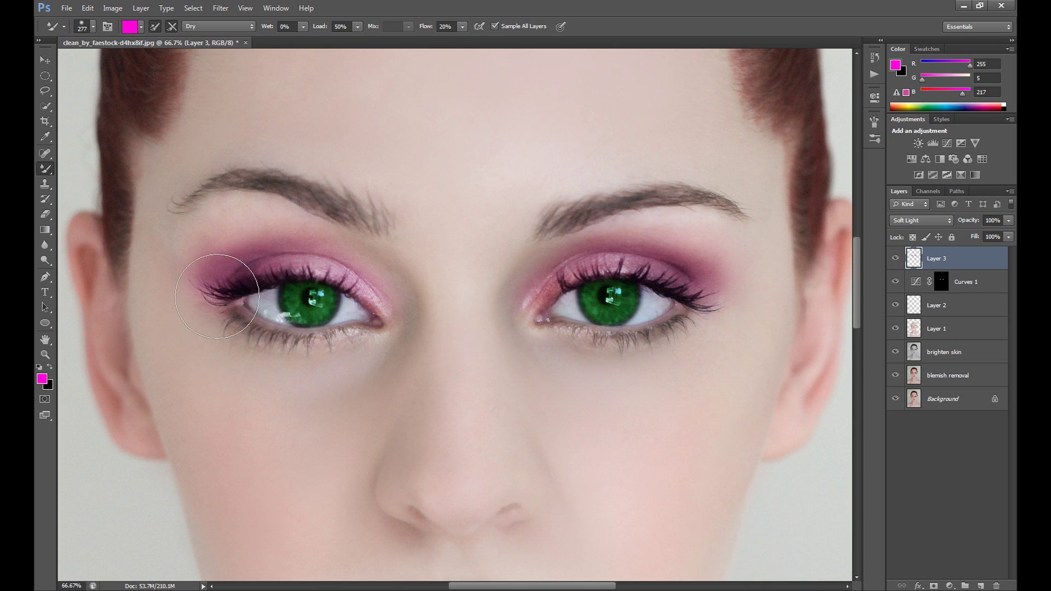
pyautogui.moveTo(213, 294); pyautogui.dragTo(205, 310)
# Add a new empty layer above Layer 3 and set the brush colour to magenta-violet, RGB 217, 5, 255
pyautogui.click(980, 585)
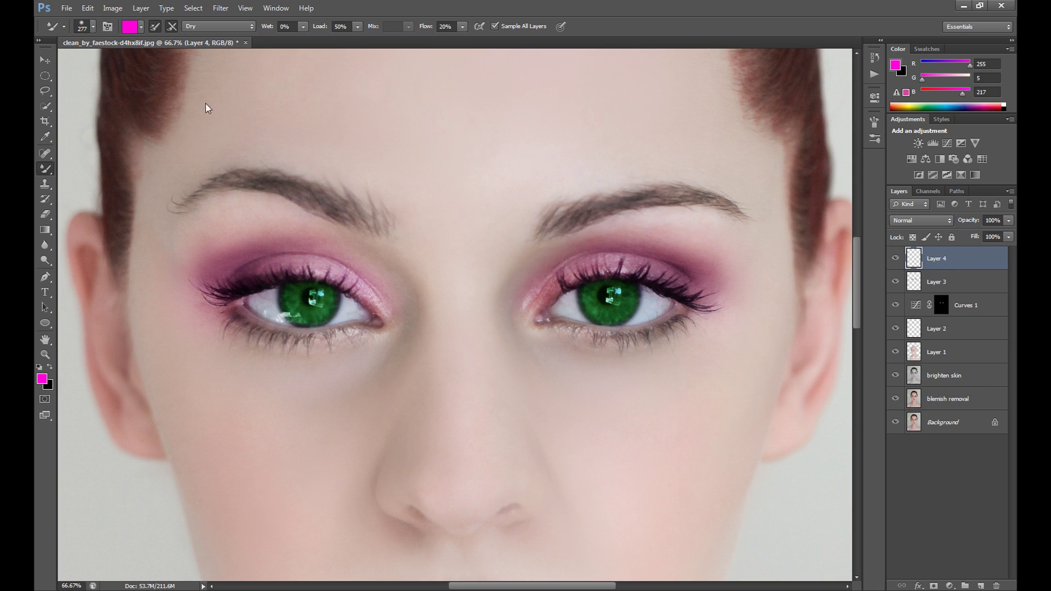
pyautogui.click(130, 26)
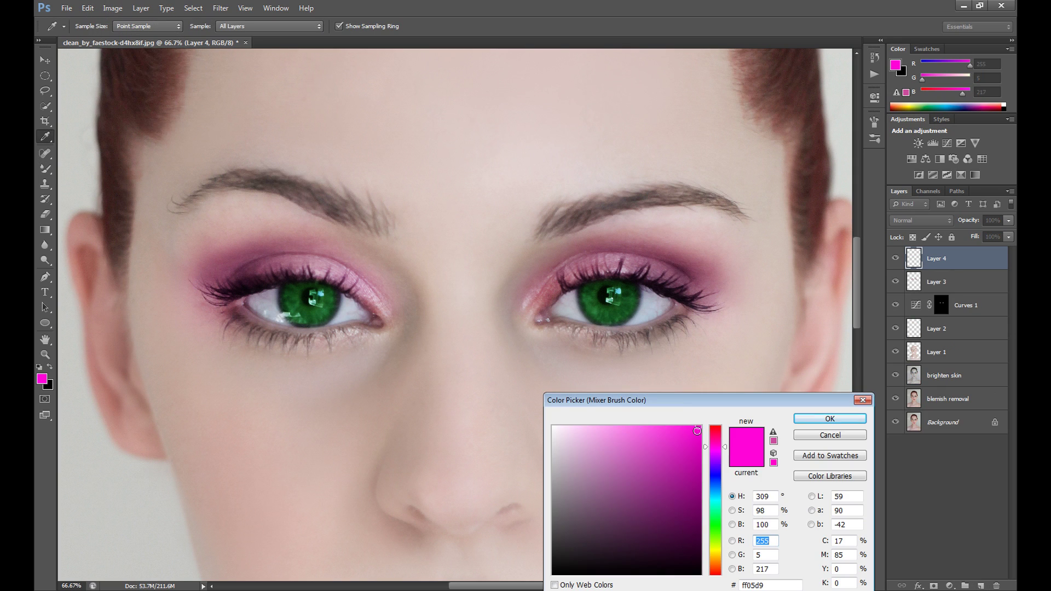
pyautogui.moveTo(719, 460); pyautogui.dragTo(721, 453)
pyautogui.click(829, 419)
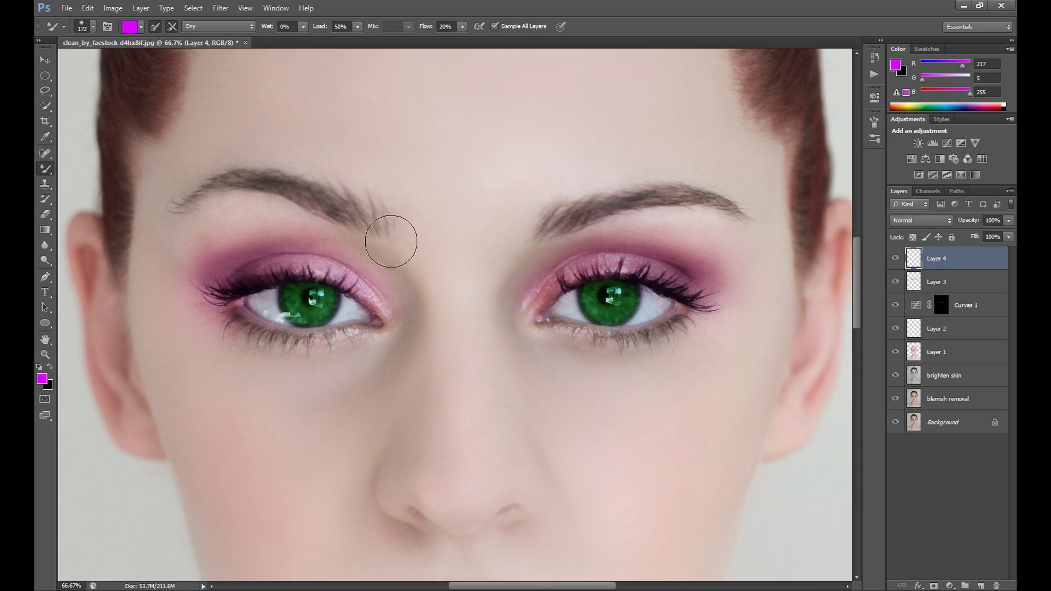
# Adjust the brush to 172 px and set Layer 4's blend mode to Soft Light
pyautogui.press(']')
pyautogui.press(']')
pyautogui.press(']')
pyautogui.press('[')
pyautogui.press('[')
pyautogui.press('[')
pyautogui.click(930, 220)
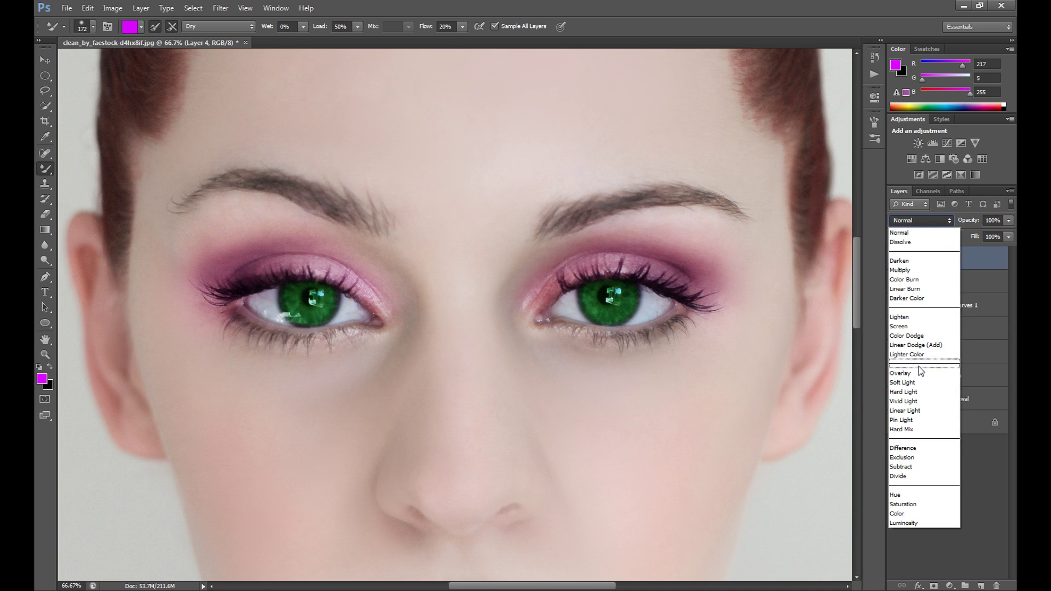
pyautogui.click(919, 382)
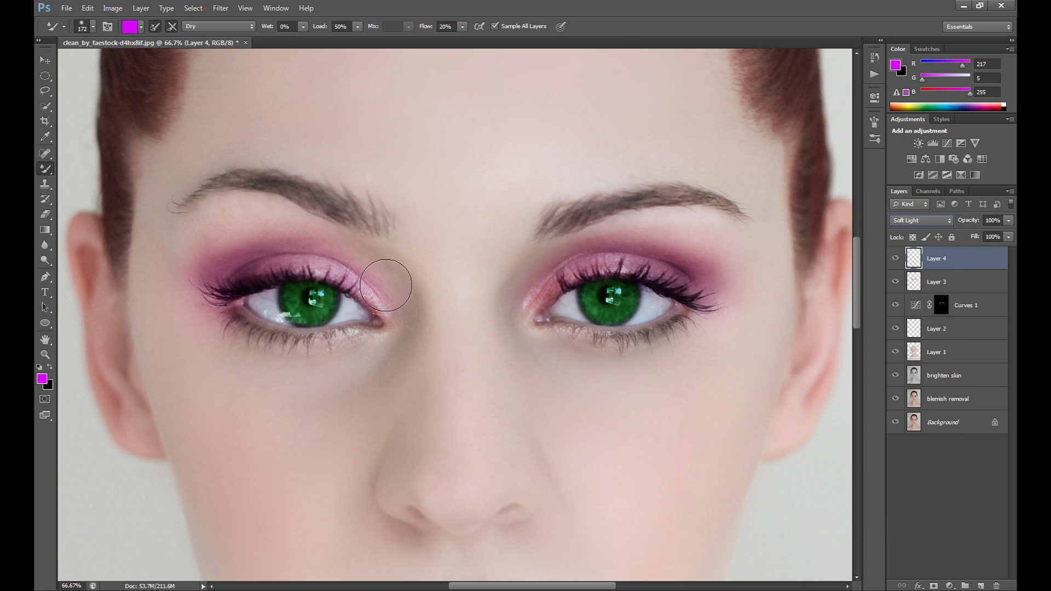
pyautogui.click(932, 219)
pyautogui.click(933, 392)
pyautogui.moveTo(224, 305)
pyautogui.mouseDown()
pyautogui.moveTo(232, 330)
pyautogui.moveTo(264, 339)
pyautogui.moveTo(341, 349)
pyautogui.moveTo(372, 338)
pyautogui.mouseUp()
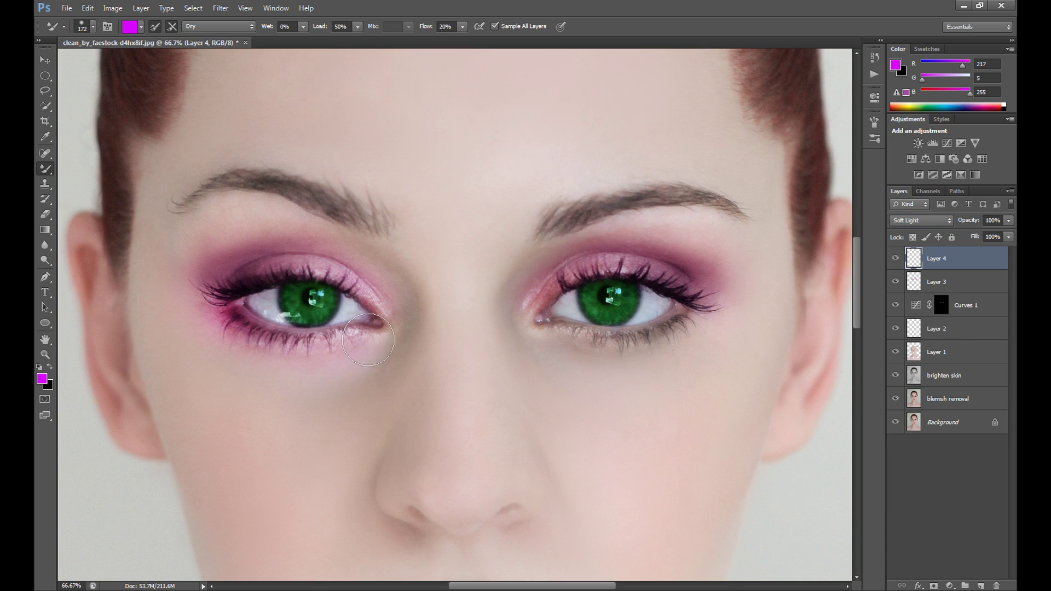
pyautogui.click(87, 8)
pyautogui.click(129, 40)
# Set the brush colour to purple, RGB 170, 5, 255, and paint eyeshadow beneath the lower lashes of both eyes
pyautogui.click(130, 27)
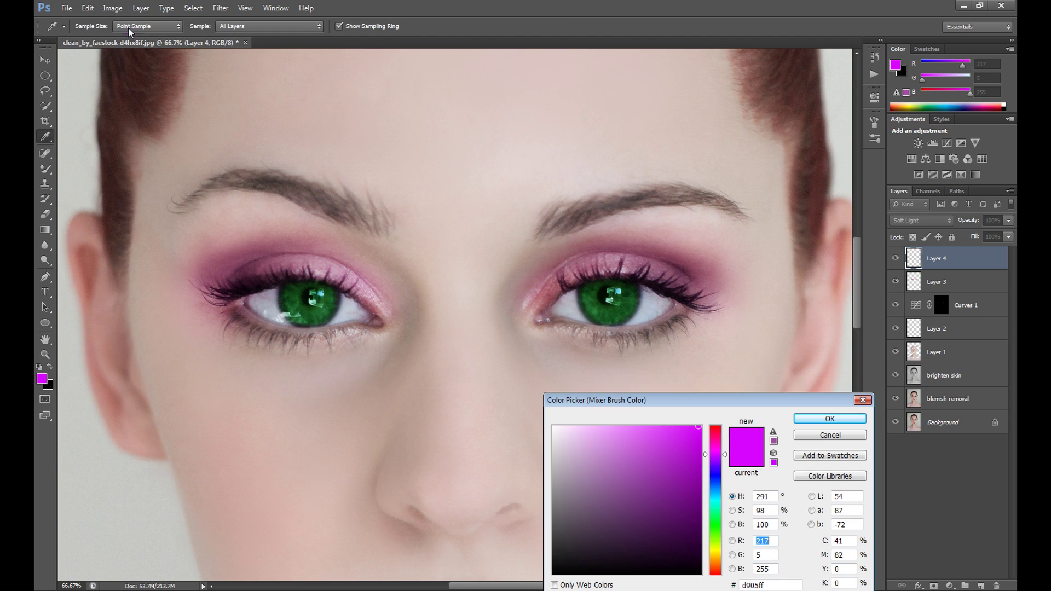
pyautogui.moveTo(717, 457); pyautogui.dragTo(719, 460)
pyautogui.click(817, 421)
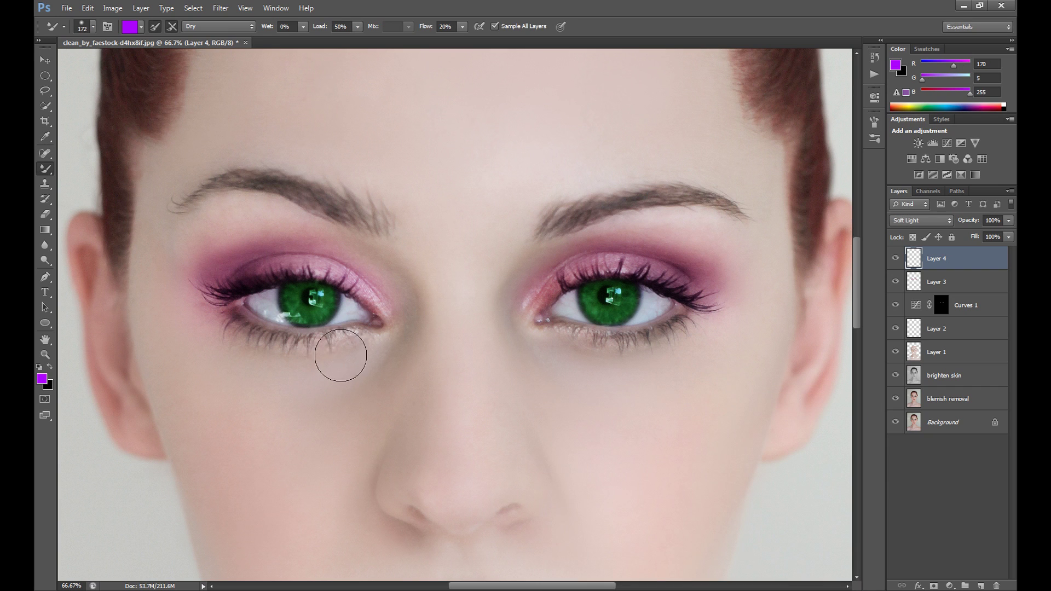
pyautogui.moveTo(360, 345)
pyautogui.mouseDown()
pyautogui.moveTo(288, 347)
pyautogui.moveTo(210, 321)
pyautogui.moveTo(265, 350)
pyautogui.moveTo(321, 351)
pyautogui.mouseUp()
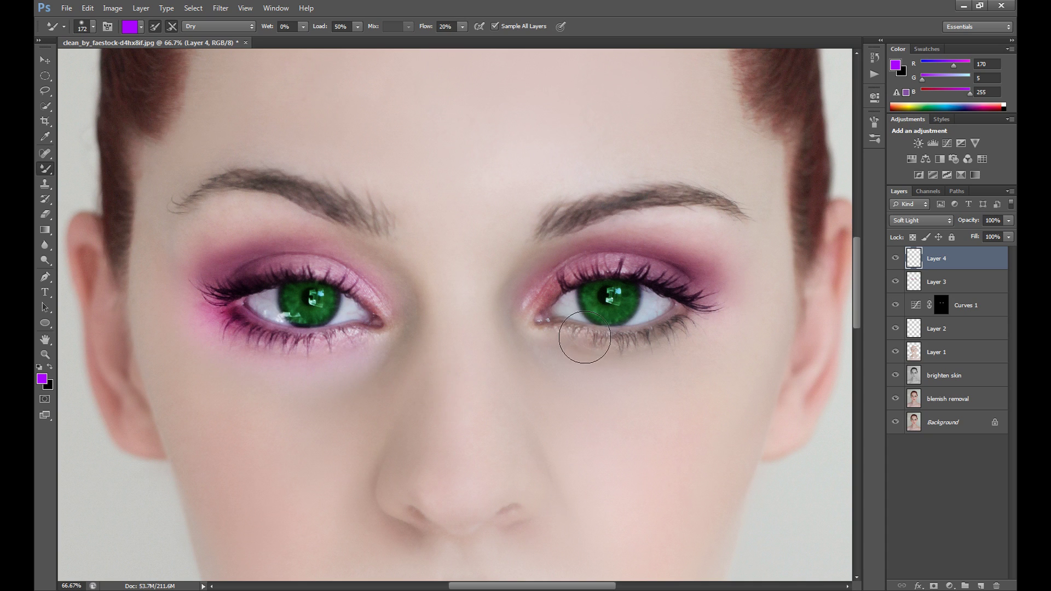
pyautogui.moveTo(582, 343)
pyautogui.mouseDown()
pyautogui.moveTo(557, 344)
pyautogui.moveTo(651, 344)
pyautogui.moveTo(729, 306)
pyautogui.moveTo(652, 344)
pyautogui.moveTo(552, 331)
pyautogui.moveTo(625, 345)
pyautogui.moveTo(711, 333)
pyautogui.moveTo(691, 339)
pyautogui.moveTo(723, 316)
pyautogui.moveTo(646, 344)
pyautogui.mouseUp()
pyautogui.moveTo(219, 342)
pyautogui.mouseDown()
pyautogui.moveTo(207, 315)
pyautogui.moveTo(345, 352)
pyautogui.moveTo(363, 343)
pyautogui.moveTo(301, 355)
pyautogui.moveTo(211, 311)
pyautogui.moveTo(374, 360)
pyautogui.mouseUp()
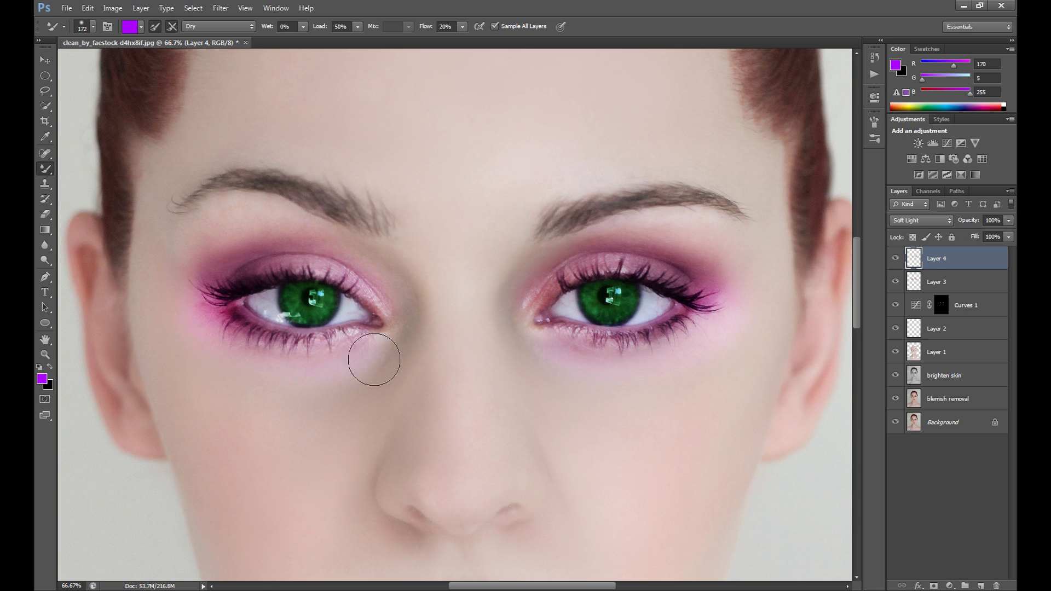
pyautogui.moveTo(645, 345)
pyautogui.mouseDown()
pyautogui.moveTo(708, 319)
pyautogui.moveTo(544, 334)
pyautogui.moveTo(662, 337)
pyautogui.moveTo(720, 305)
pyautogui.mouseUp()
# Examine the eyeshadow on the whole portrait and then closer around the eyes
pyautogui.click(46, 354)
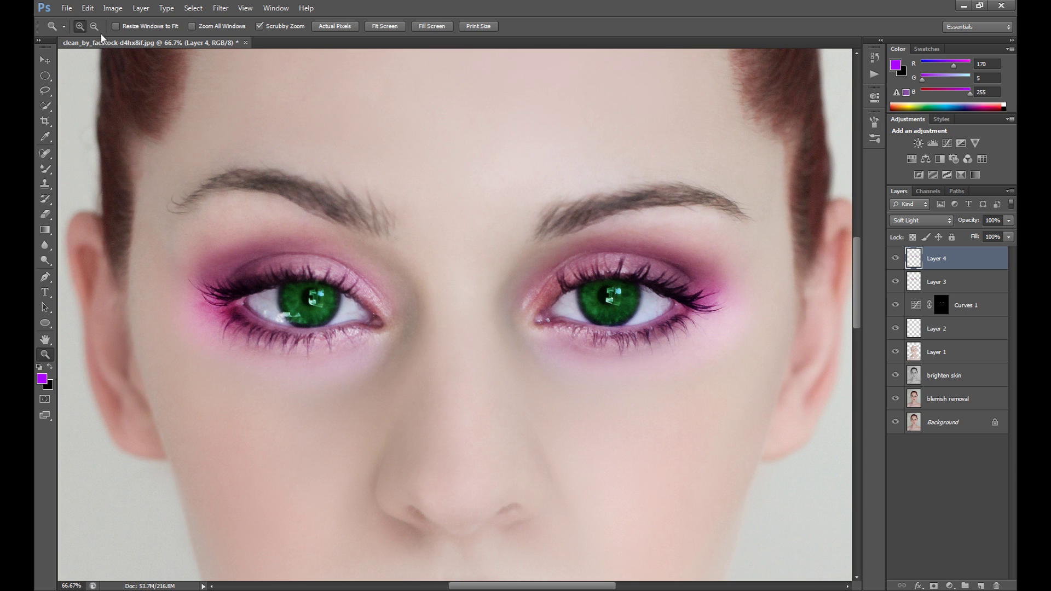
pyautogui.press('alt')
pyautogui.keyDown('alt'); pyautogui.click(464, 308); pyautogui.keyUp('alt')
pyautogui.keyDown('alt'); pyautogui.click(487, 320); pyautogui.keyUp('alt')
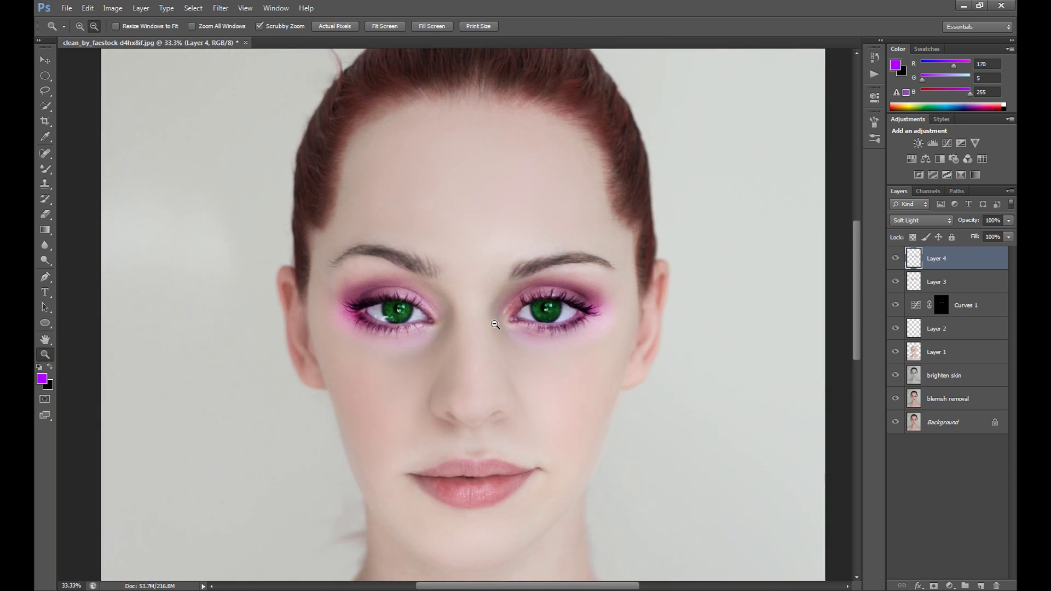
pyautogui.keyDown('alt'); pyautogui.click(520, 334); pyautogui.keyUp('alt')
pyautogui.keyDown('alt'); pyautogui.click(550, 351); pyautogui.keyUp('alt')
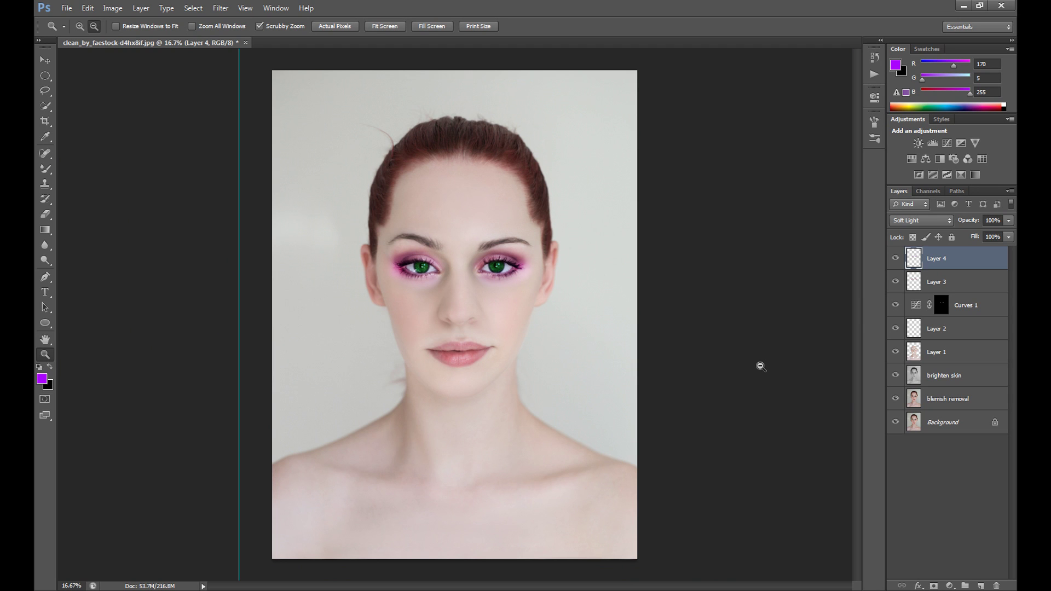
pyautogui.doubleClick(510, 255)
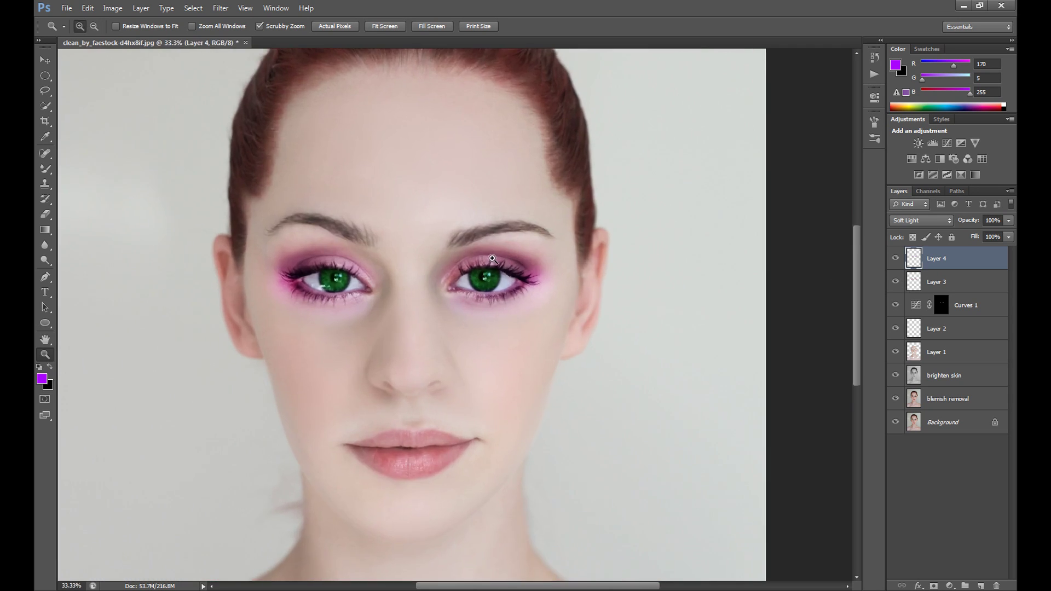
pyautogui.click(437, 257)
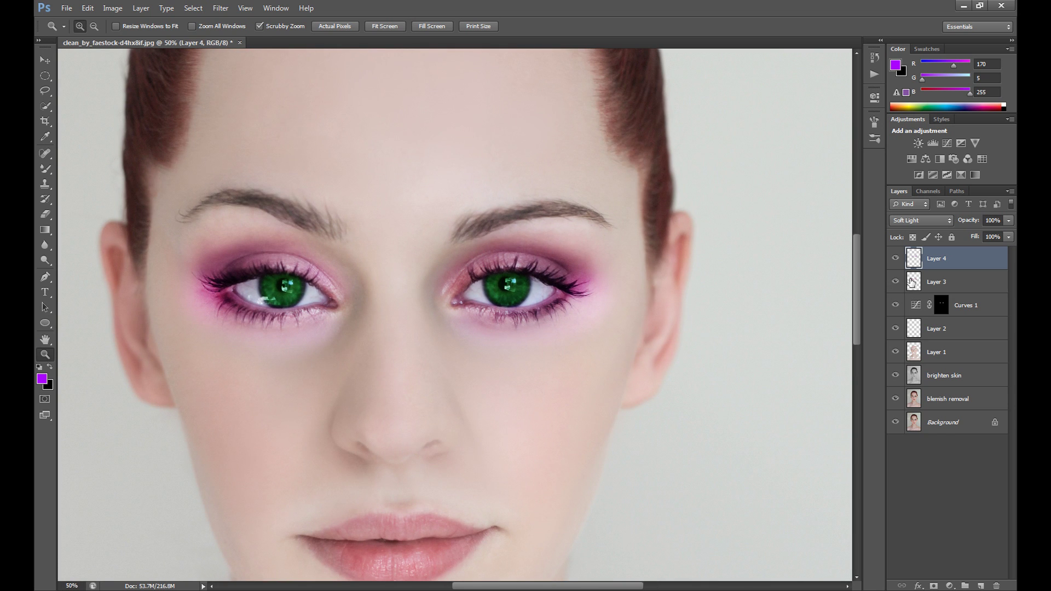
# On Layer 3, set the brush colour to pink, RGB 255, 5, 205, and touch up the eyeshadow at the outer corner of one eye
pyautogui.click(912, 281)
pyautogui.press('i')
pyautogui.click(720, 450)
pyautogui.click(830, 419)
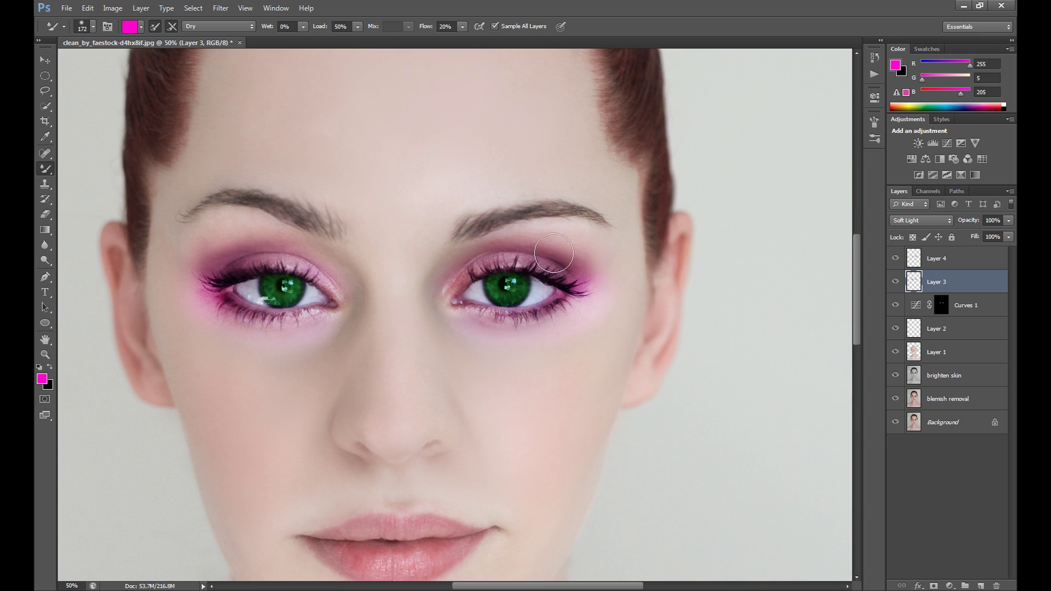
pyautogui.click(93, 26)
pyautogui.moveTo(131, 66); pyautogui.dragTo(141, 66)
pyautogui.click(570, 270)
# Set Layer 4's opacity to 75% to soften the purple eyeshadow
pyautogui.click(46, 354)
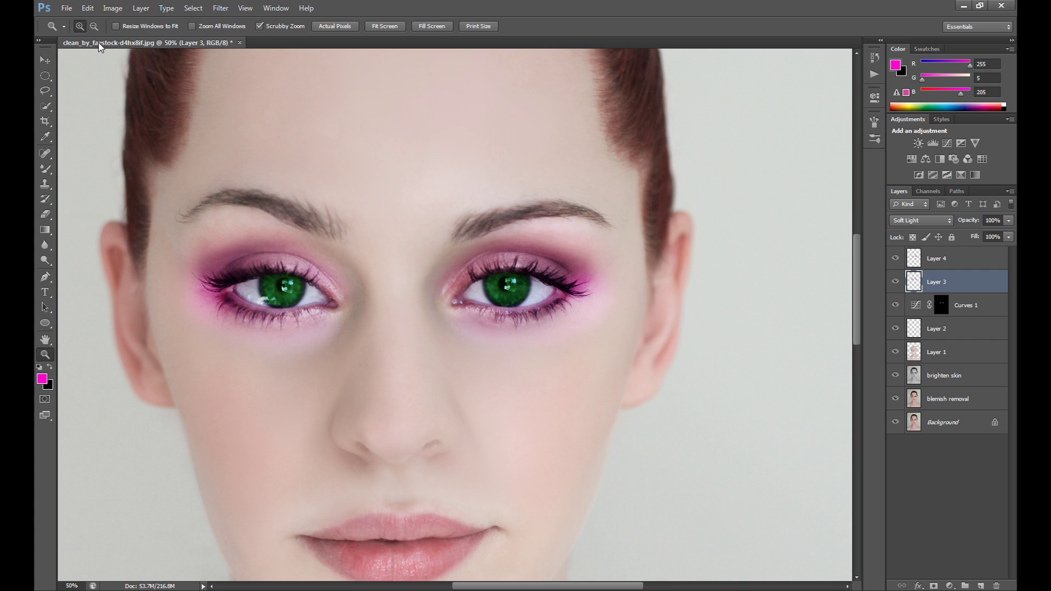
pyautogui.keyDown('alt'); pyautogui.click(432, 256); pyautogui.keyUp('alt')
pyautogui.keyDown('alt'); pyautogui.click(432, 256); pyautogui.keyUp('alt')
pyautogui.keyDown('alt'); pyautogui.click(432, 256); pyautogui.keyUp('alt')
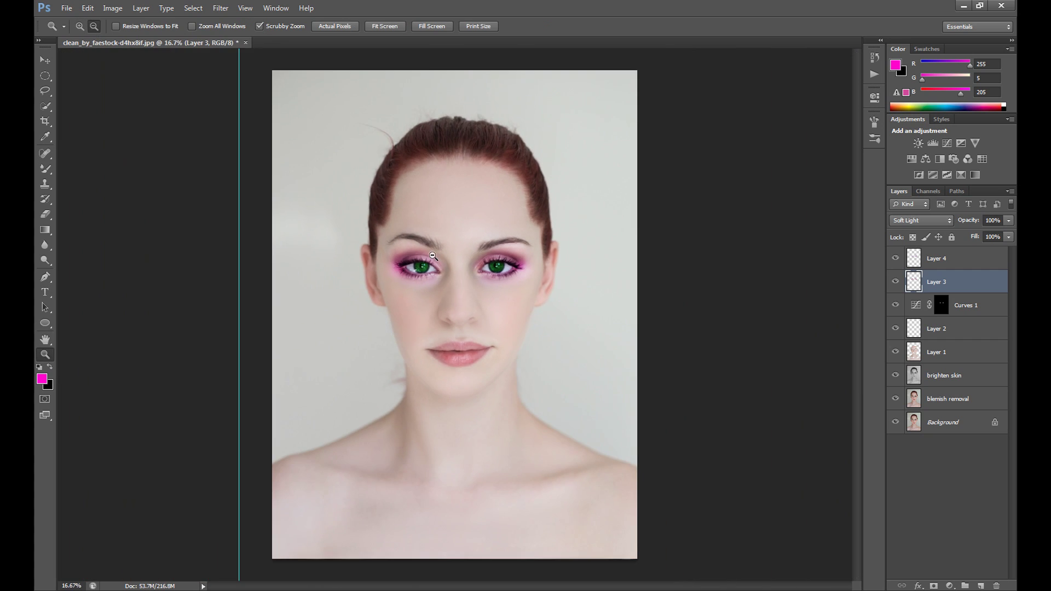
pyautogui.click(1008, 220)
pyautogui.click(1010, 220)
pyautogui.click(935, 257)
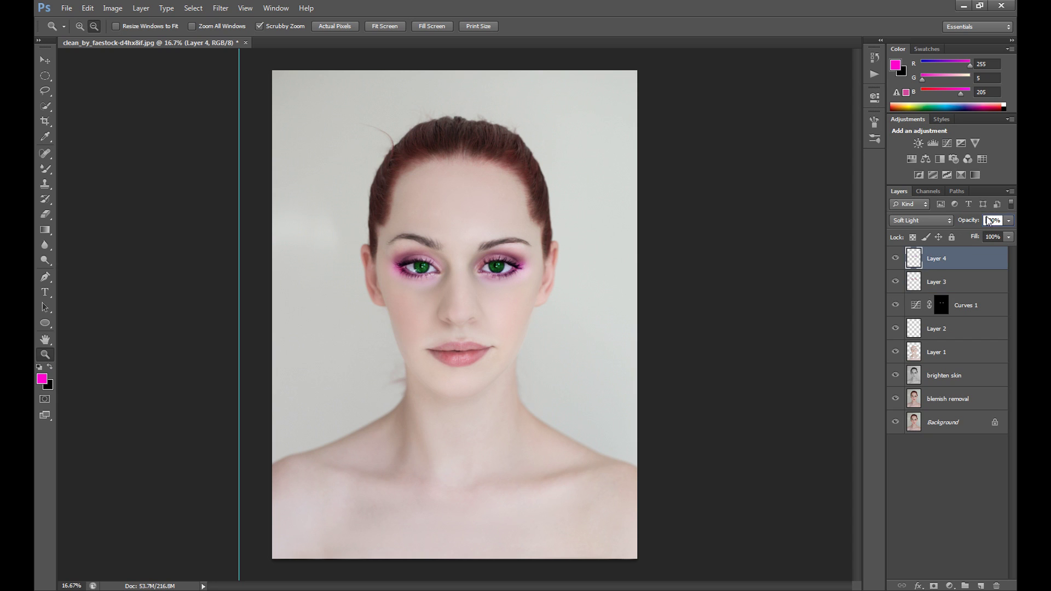
pyautogui.click(1008, 220)
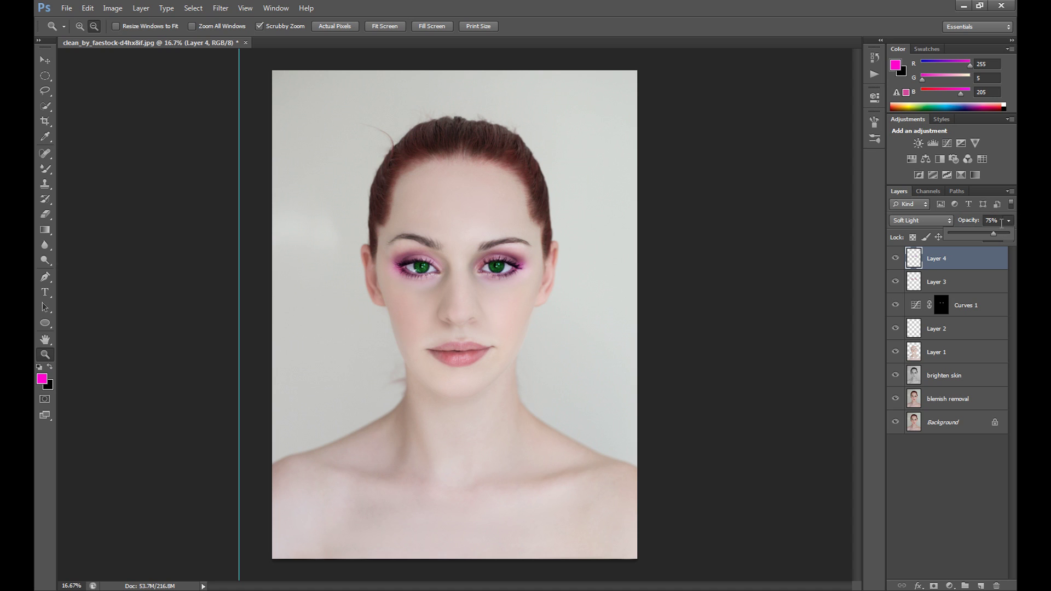
pyautogui.click(1008, 221)
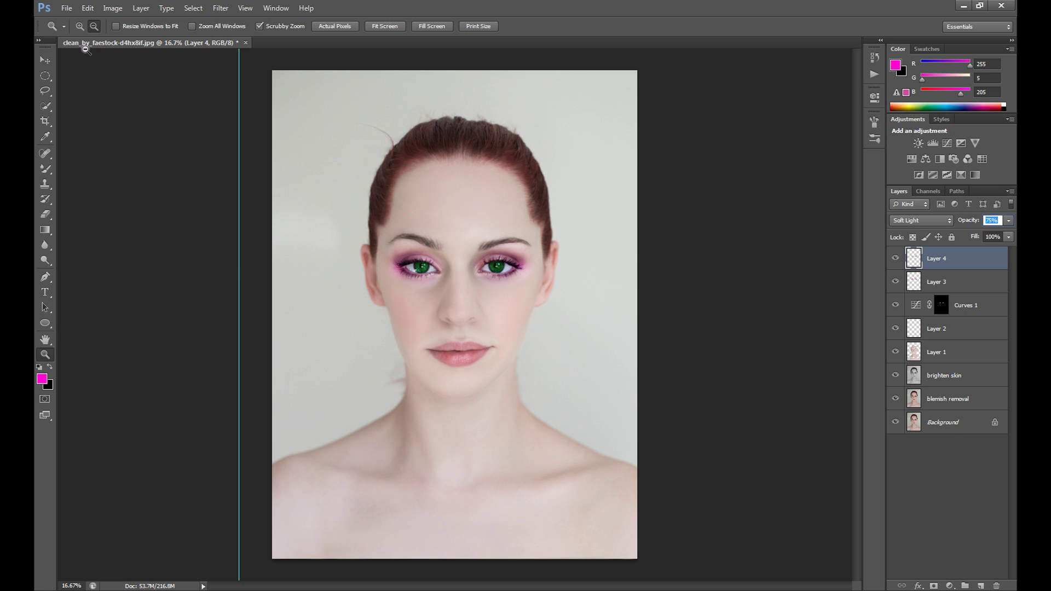
# Add a new empty layer above Layer 4 and activate the Pen tool in Path mode for outlining the lips
pyautogui.click(80, 26)
pyautogui.click(456, 357)
pyautogui.click(456, 358)
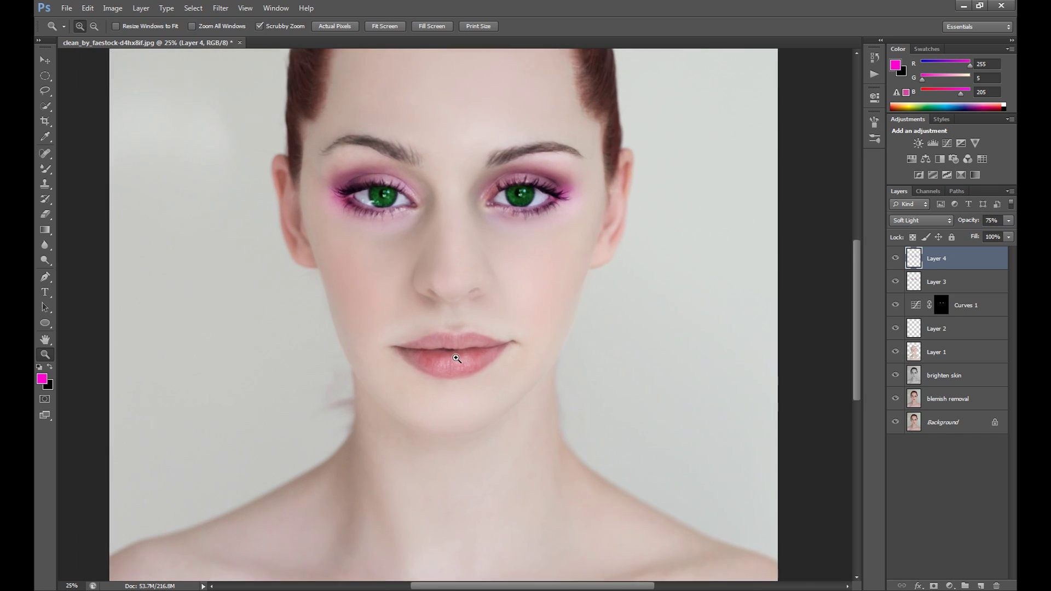
pyautogui.click(462, 350)
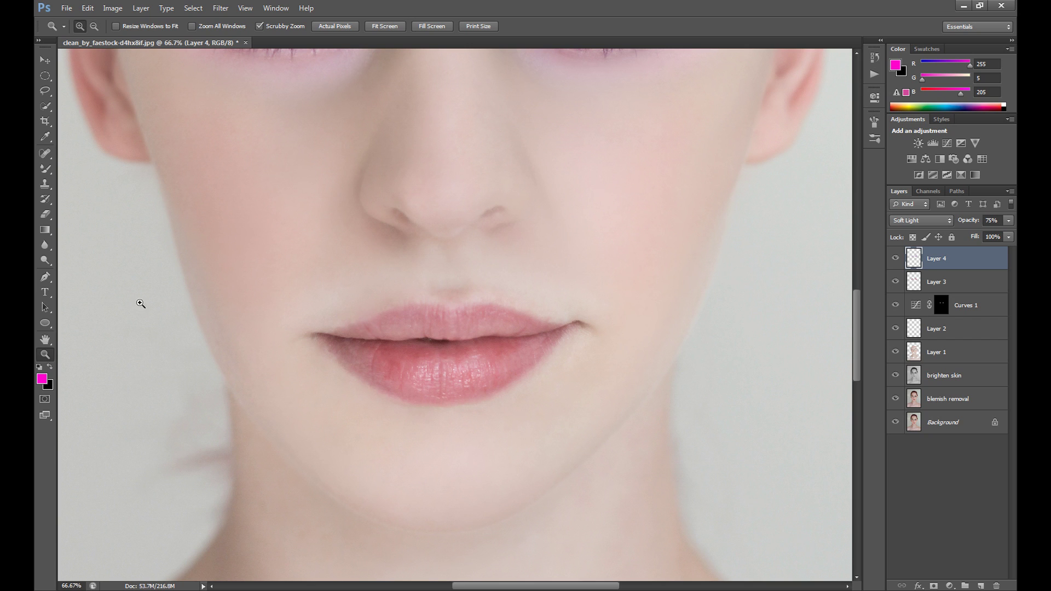
pyautogui.click(45, 277)
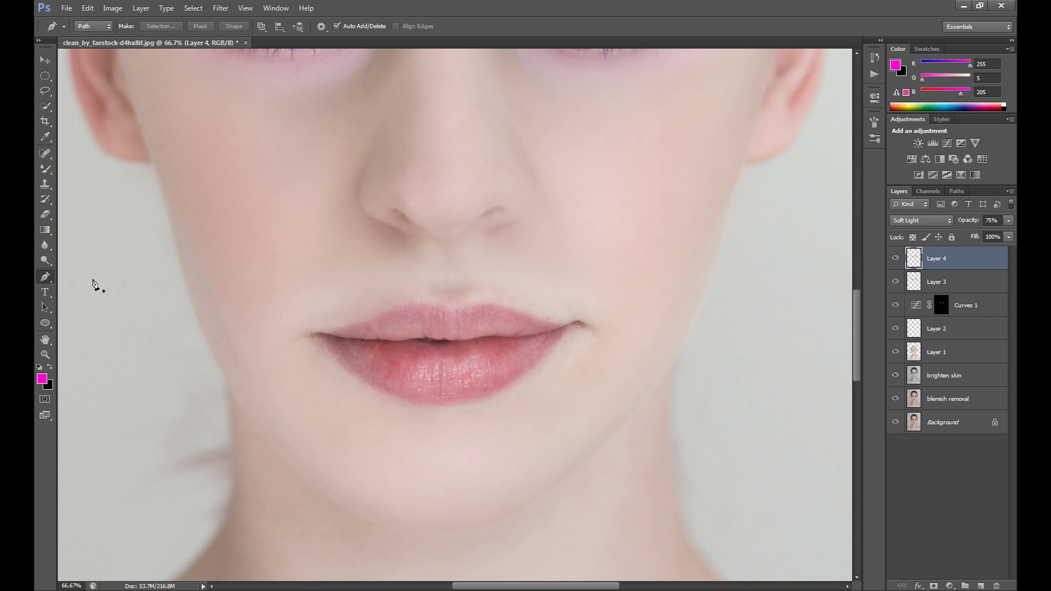
pyautogui.click(52, 280)
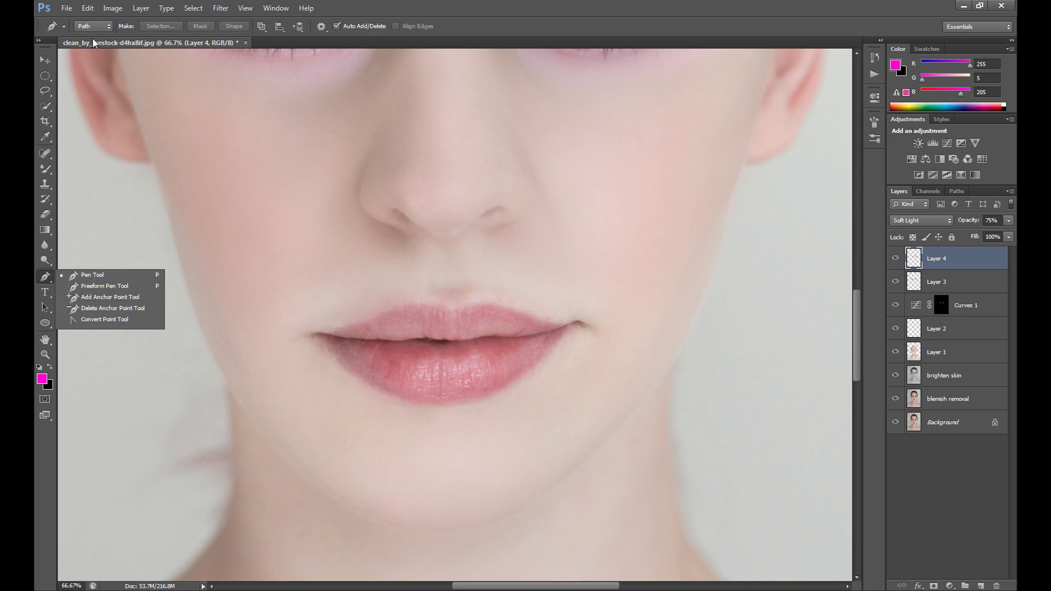
pyautogui.click(71, 278)
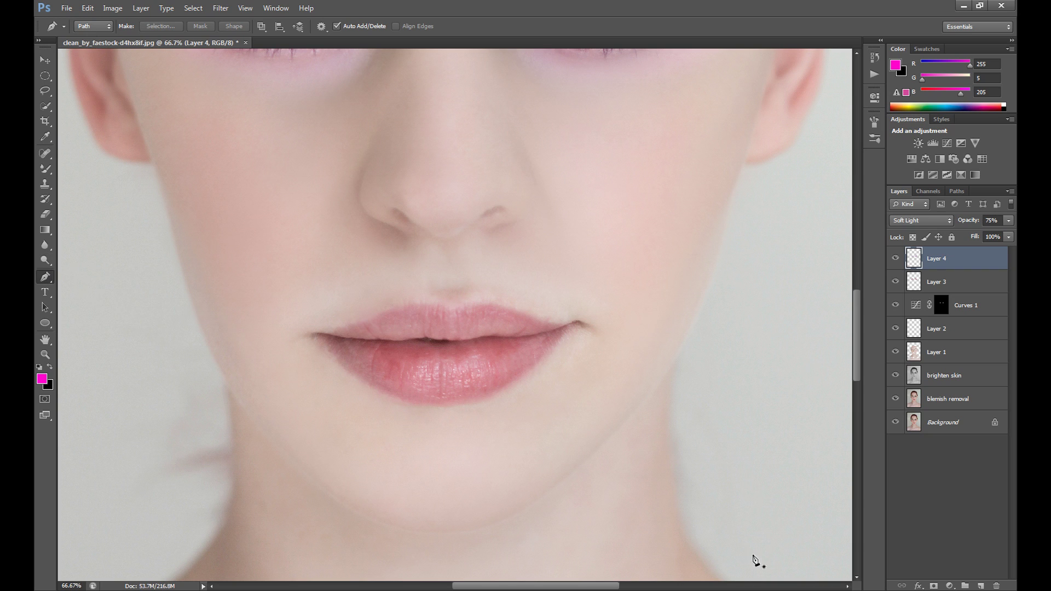
pyautogui.click(980, 585)
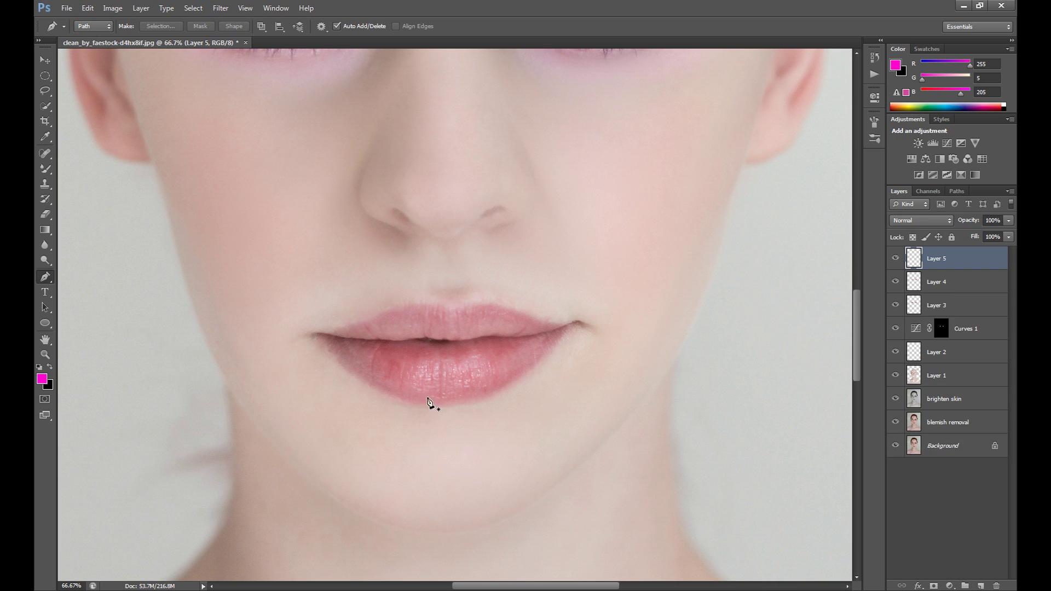
# Trace a curved path along the lower lip, around the mouth corner and back over most of the upper lip
pyautogui.click(317, 338)
pyautogui.moveTo(330, 351); pyautogui.dragTo(332, 354)
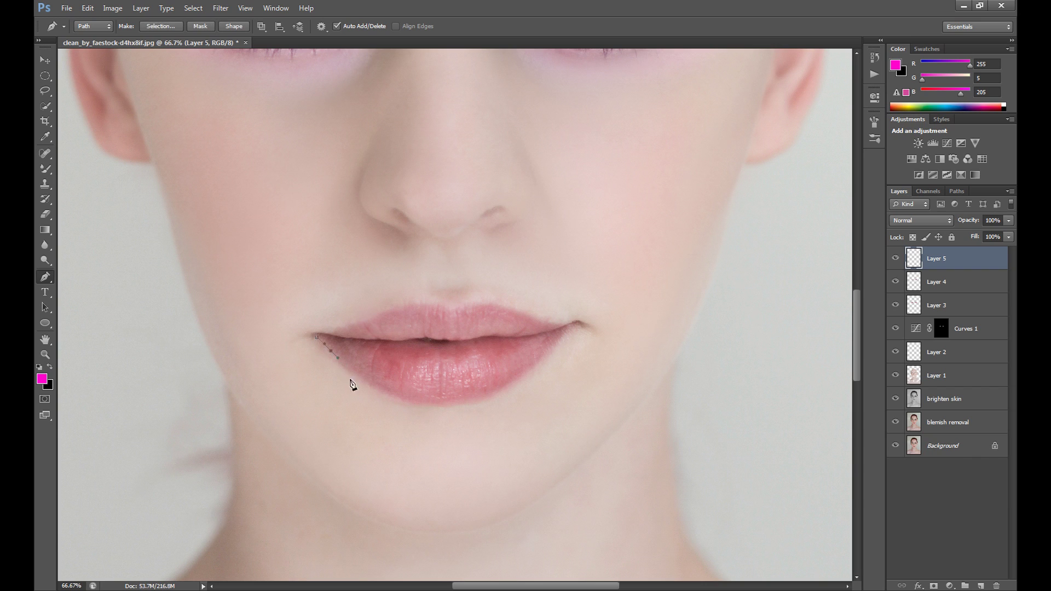
pyautogui.moveTo(396, 395); pyautogui.dragTo(541, 365)
pyautogui.click(443, 406)
pyautogui.moveTo(465, 305); pyautogui.dragTo(460, 312)
pyautogui.moveTo(390, 310); pyautogui.dragTo(355, 324)
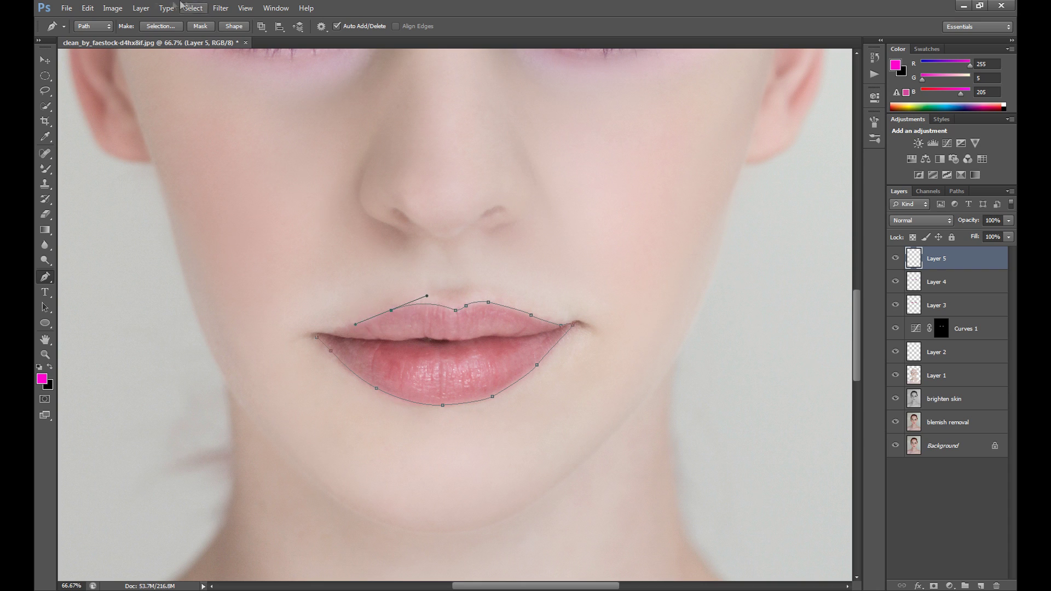
# Undo the last upper-lip anchor points, redraw that edge and close the path at the starting mouth corner
pyautogui.click(88, 8)
pyautogui.click(92, 20)
pyautogui.moveTo(416, 305); pyautogui.dragTo(401, 309)
pyautogui.click(88, 7)
pyautogui.click(91, 20)
pyautogui.click(373, 317)
pyautogui.click(330, 332)
# Convert the lip path into a new anti-aliased selection with a feather radius of 5 pixels
pyautogui.rightClick(383, 404)
pyautogui.click(429, 216)
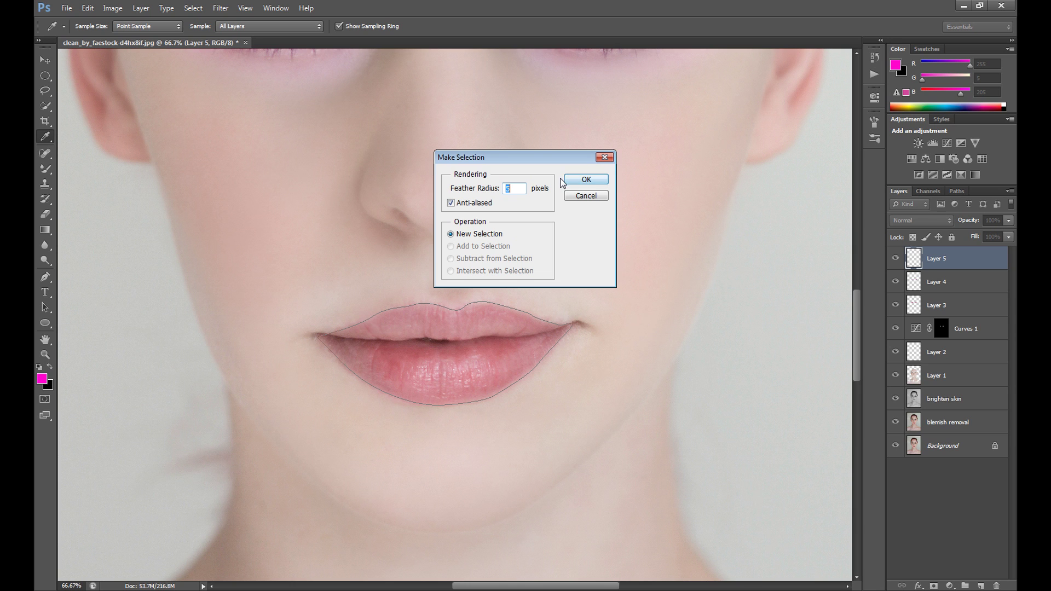
pyautogui.click(585, 180)
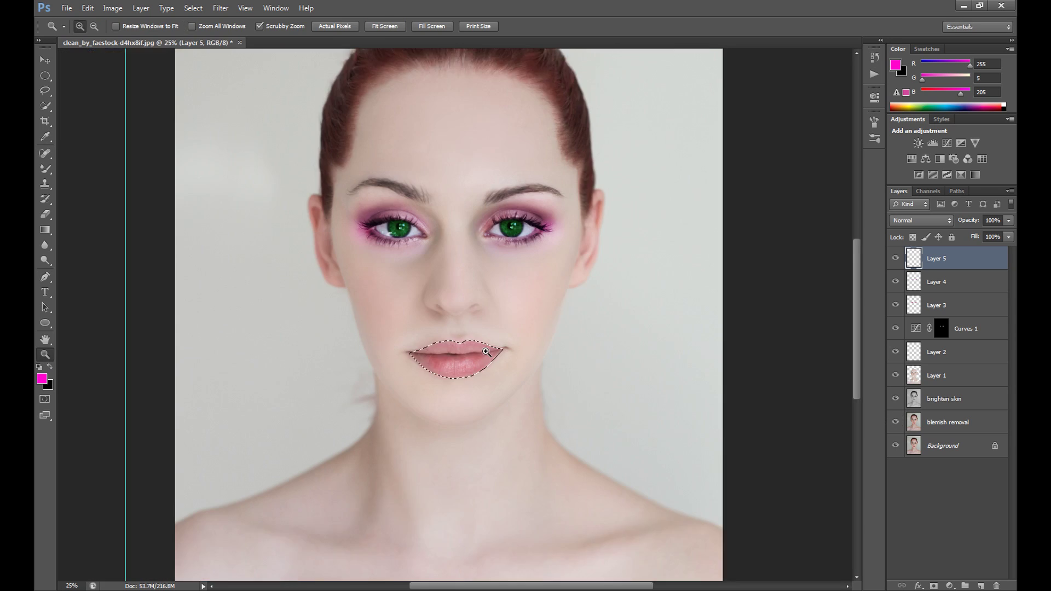
# Add a Curves adjustment layer masked to the selected lips and pull its composite curve down to darken them
pyautogui.click(485, 357)
pyautogui.click(485, 357)
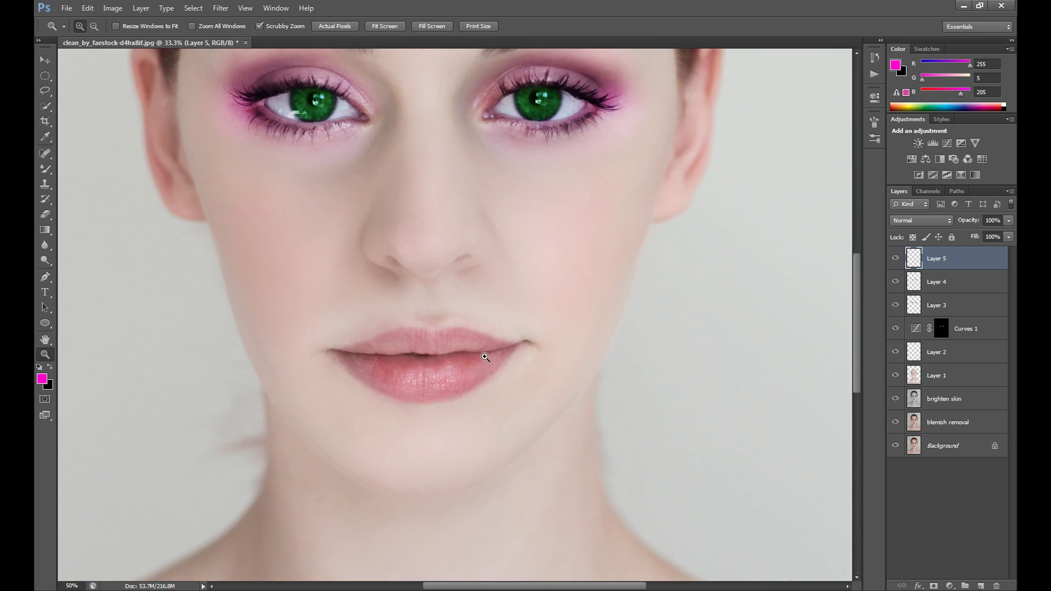
pyautogui.click(485, 357)
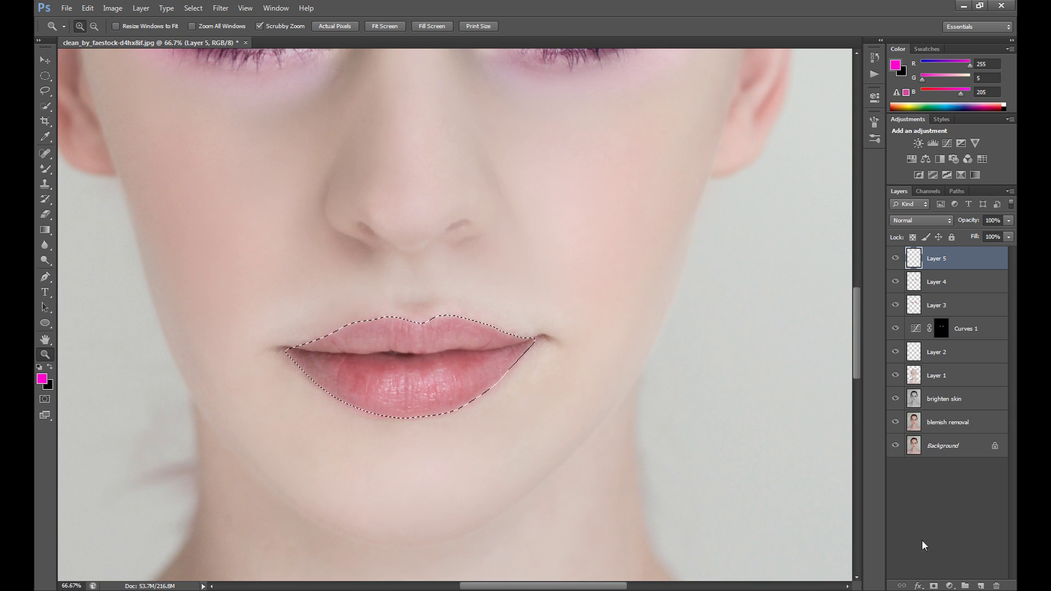
pyautogui.click(950, 585)
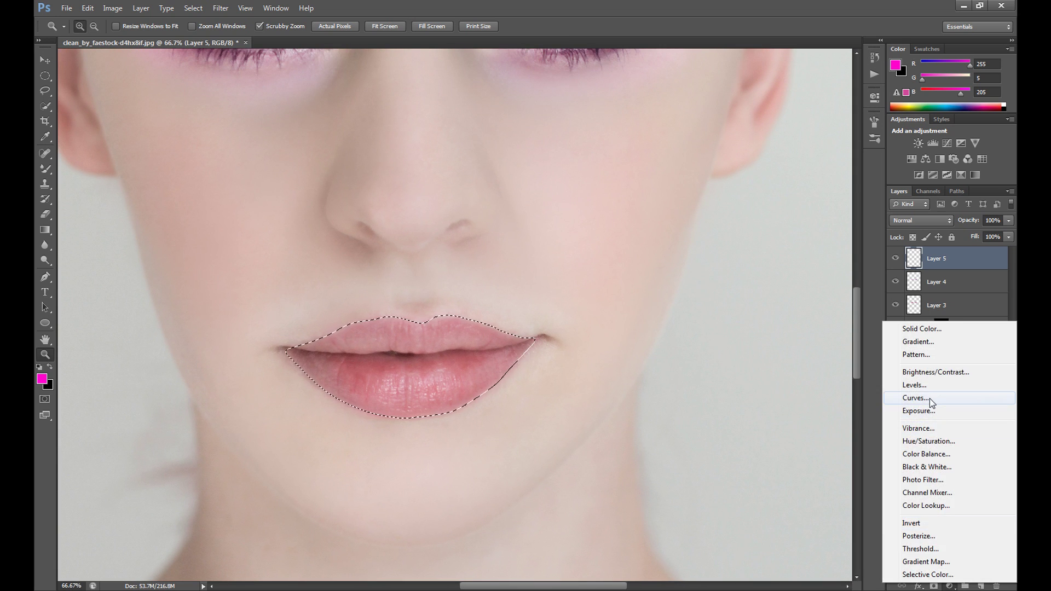
pyautogui.click(930, 398)
pyautogui.moveTo(781, 220); pyautogui.dragTo(719, 270)
# Adjust the lip curves in the red and blue channels, and lower the green curve to output 107 at input 114
pyautogui.click(768, 142)
pyautogui.click(768, 162)
pyautogui.click(759, 142)
pyautogui.click(751, 181)
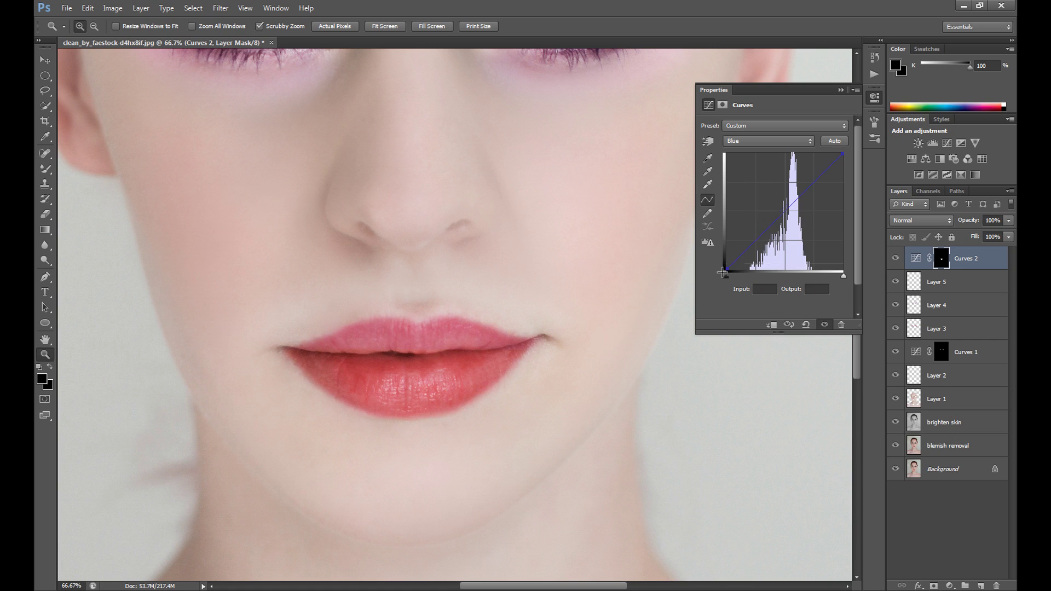
pyautogui.click(753, 140)
pyautogui.click(753, 171)
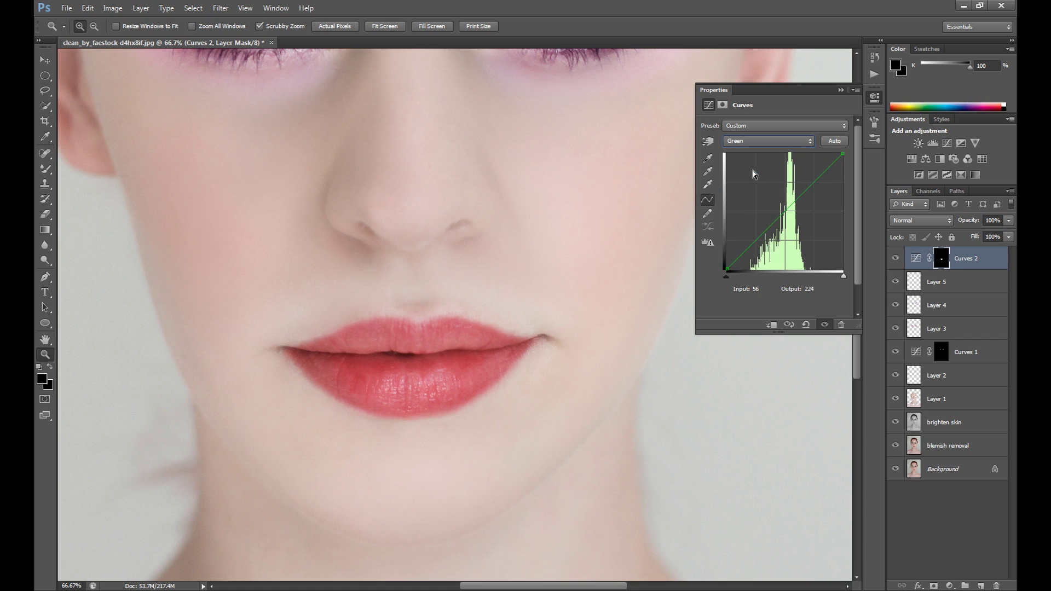
pyautogui.moveTo(780, 215)
pyautogui.mouseDown()
pyautogui.moveTo(780, 232)
pyautogui.moveTo(778, 221)
pyautogui.mouseUp()
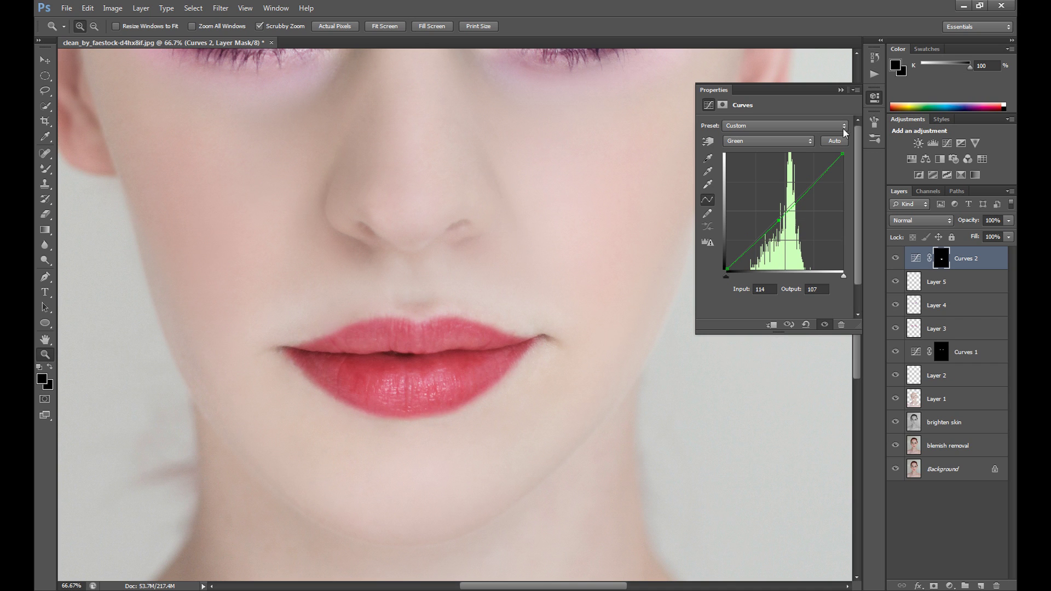
pyautogui.click(840, 89)
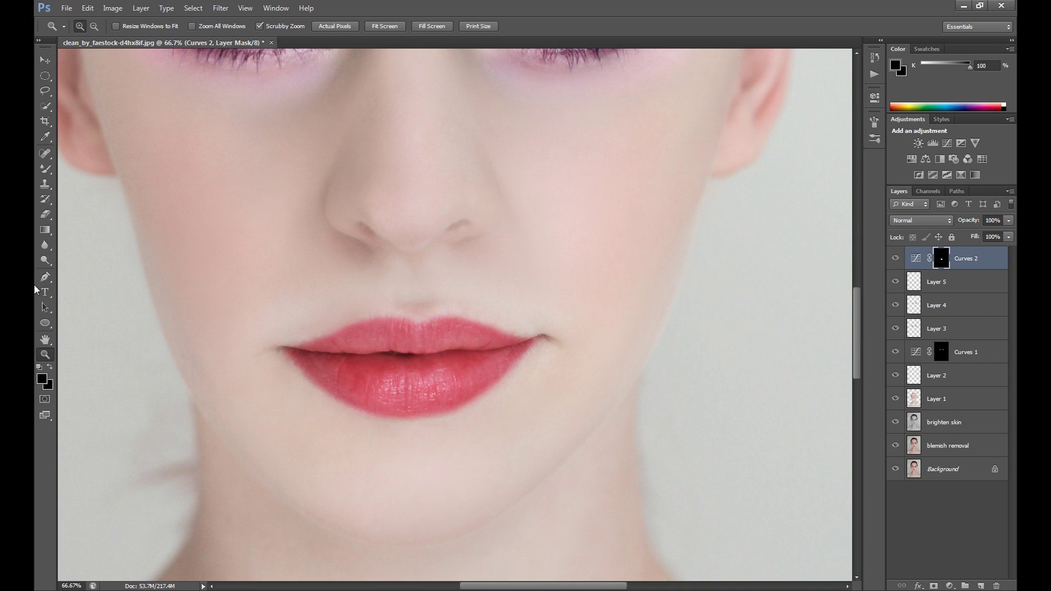
# Reduce the opacity of the lip Curves layer to 85% while checking the lip colour up close
pyautogui.click(94, 25)
pyautogui.click(429, 281)
pyautogui.click(480, 287)
pyautogui.click(501, 282)
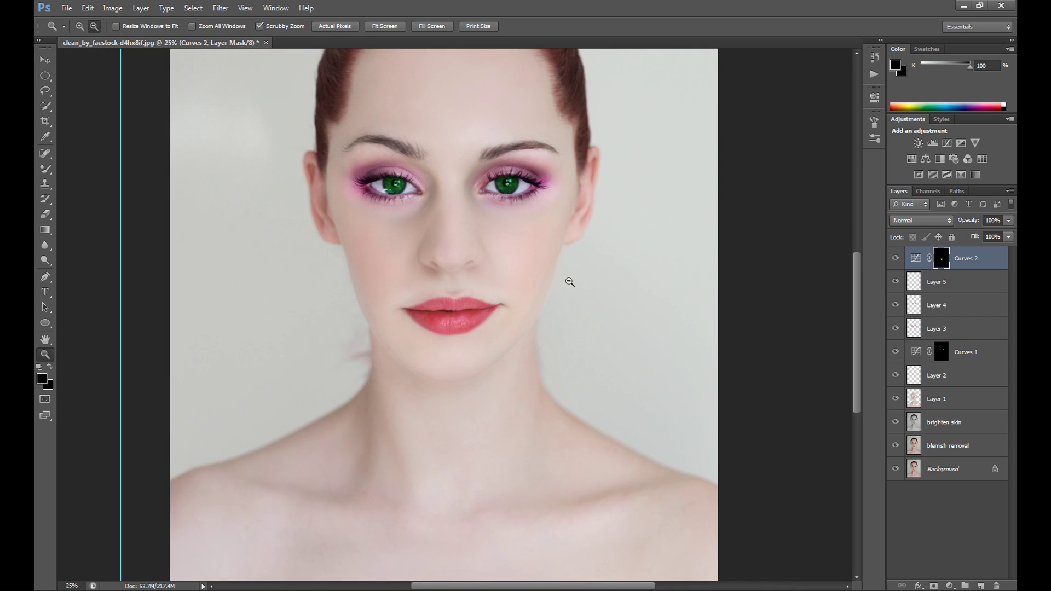
pyautogui.click(567, 281)
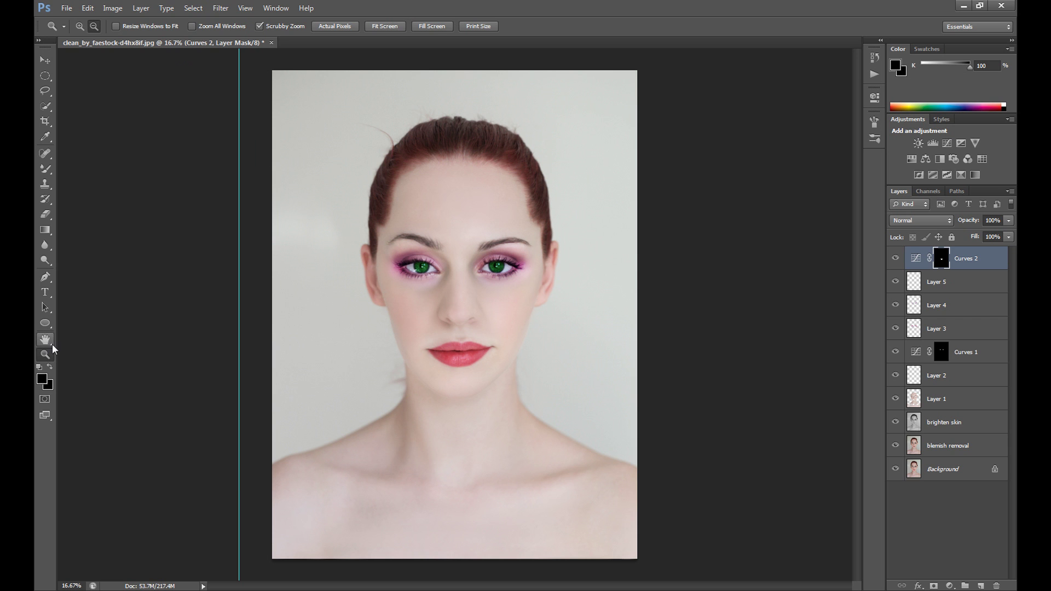
pyautogui.click(78, 28)
pyautogui.click(507, 347)
pyautogui.click(495, 350)
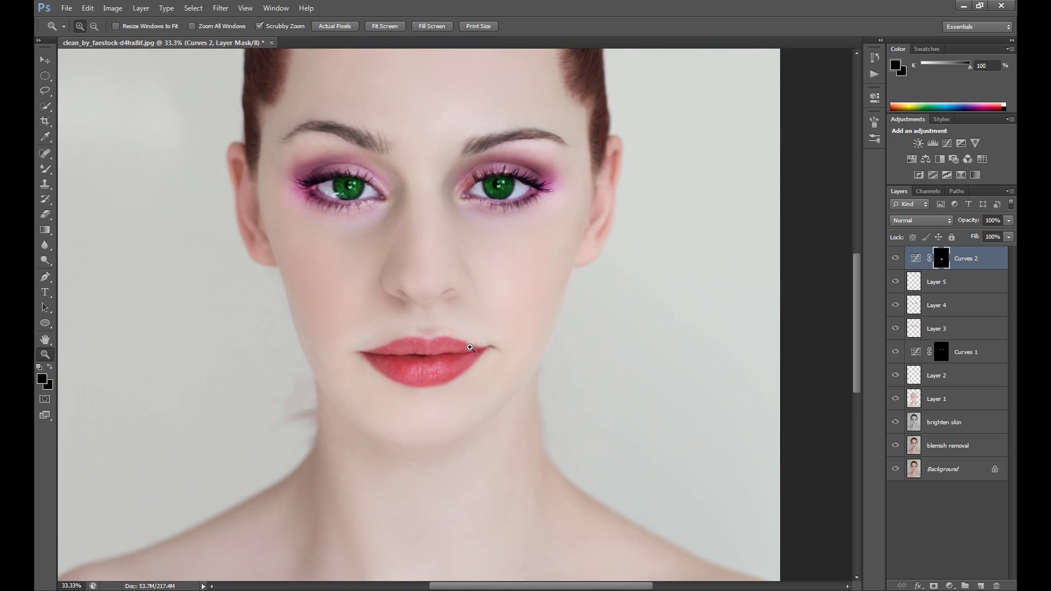
pyautogui.click(473, 354)
pyautogui.click(417, 361)
pyautogui.click(405, 371)
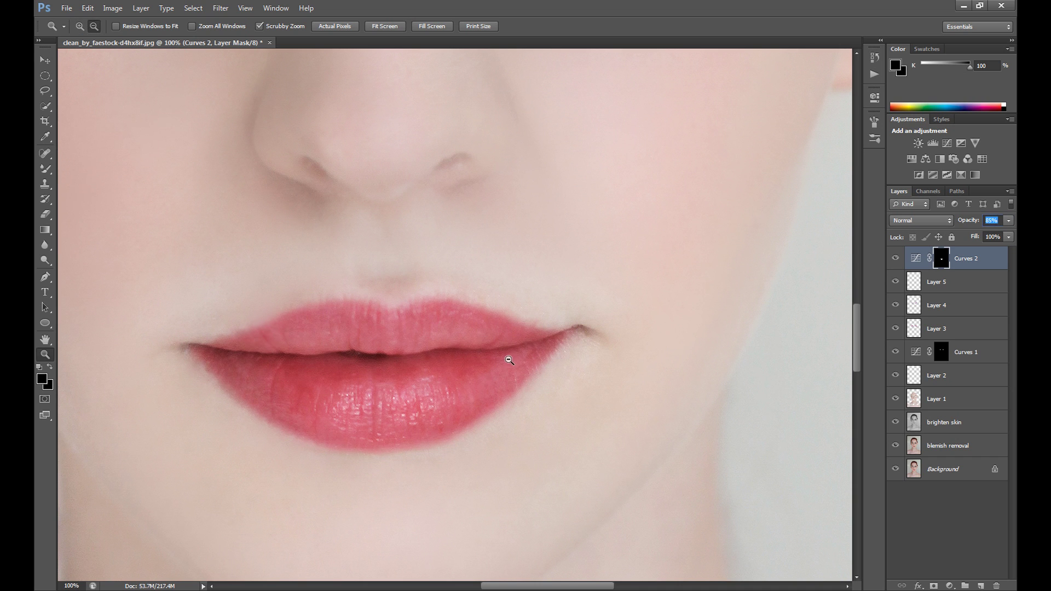
# Compare the portrait with the lip Curves layer hidden and shown, and set the layer's opacity to 65%
pyautogui.click(517, 359)
pyautogui.click(588, 359)
pyautogui.click(588, 359)
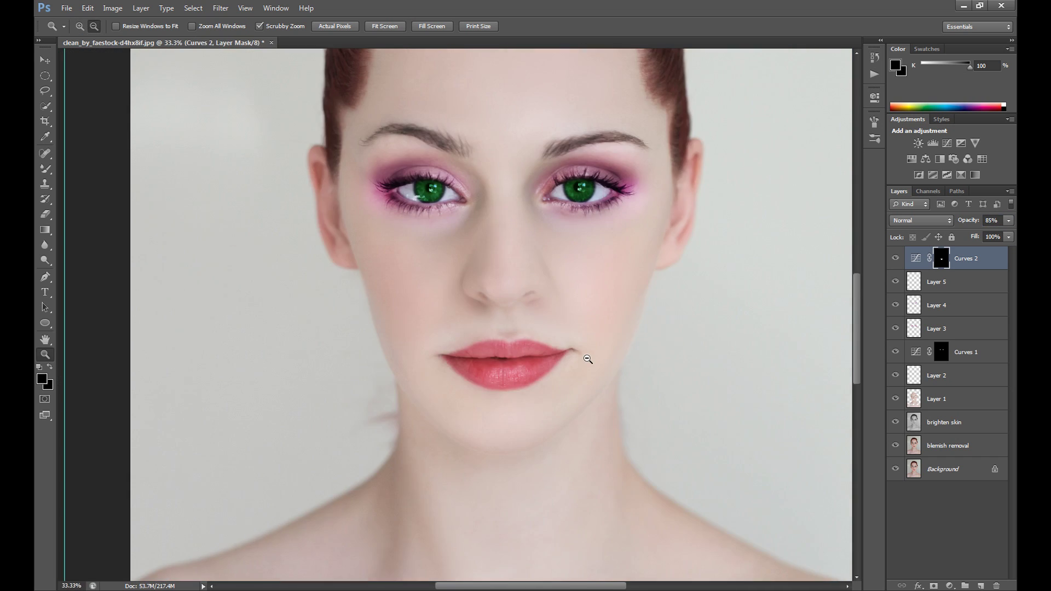
pyautogui.click(588, 359)
pyautogui.click(600, 360)
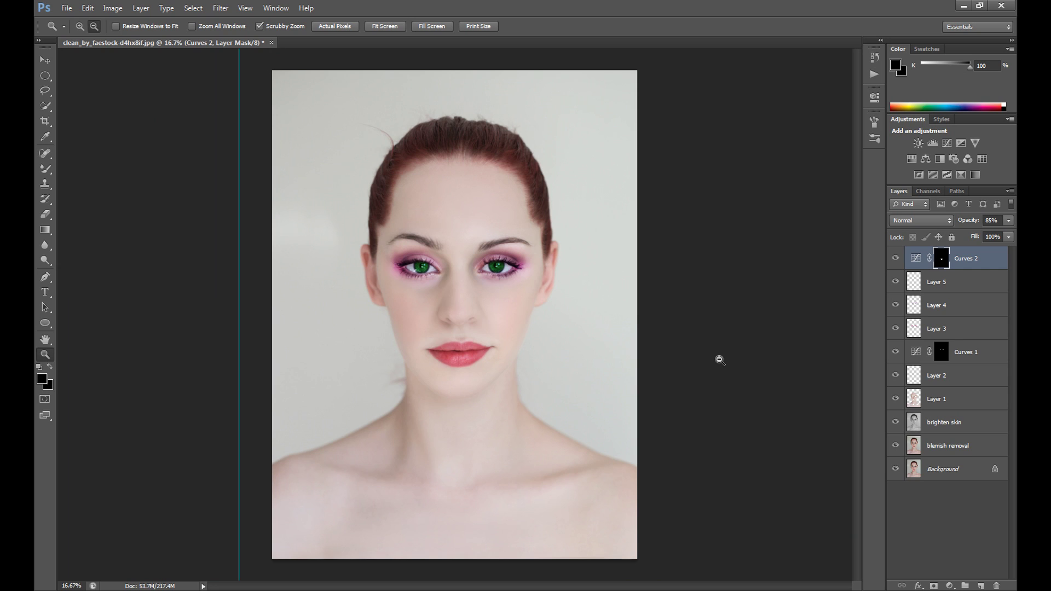
pyautogui.click(895, 259)
pyautogui.click(894, 259)
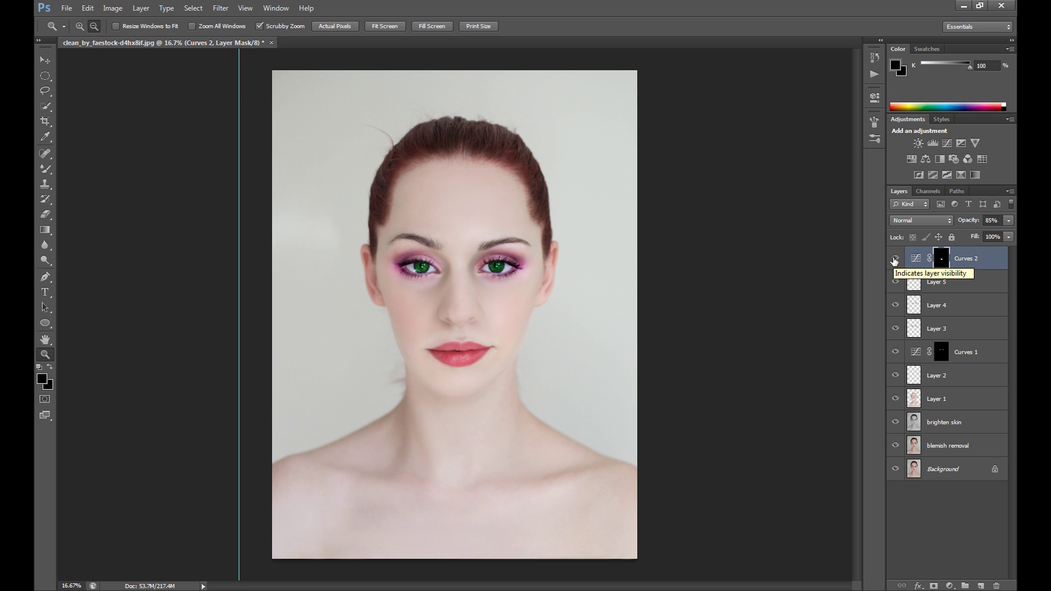
pyautogui.press('v')
pyautogui.press('6')
pyautogui.press('5')
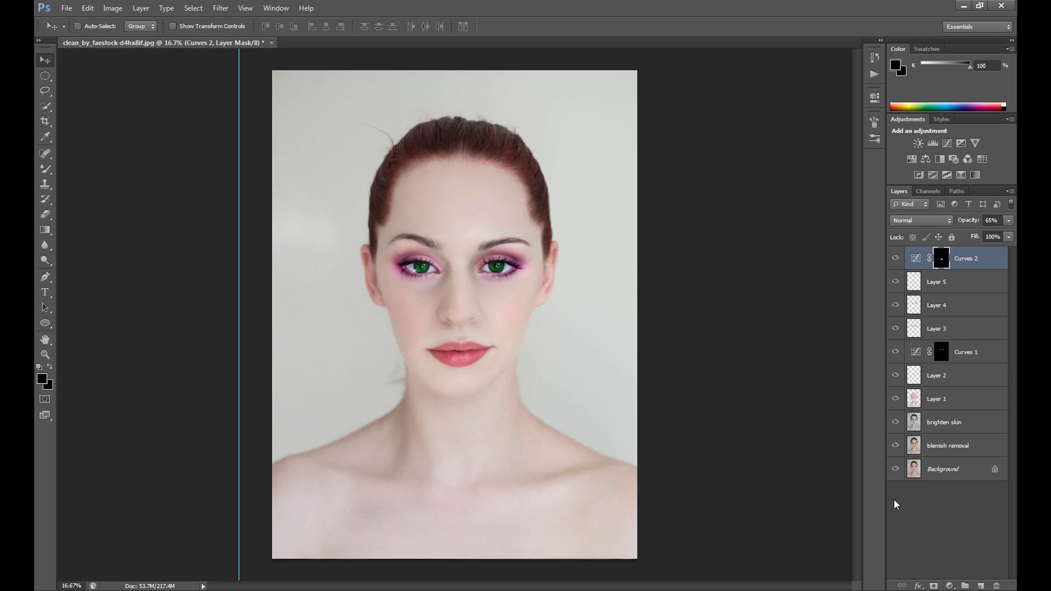
# Duplicate the blemish removal layer and rename the copy "dodge burn tool"
pyautogui.click(940, 452)
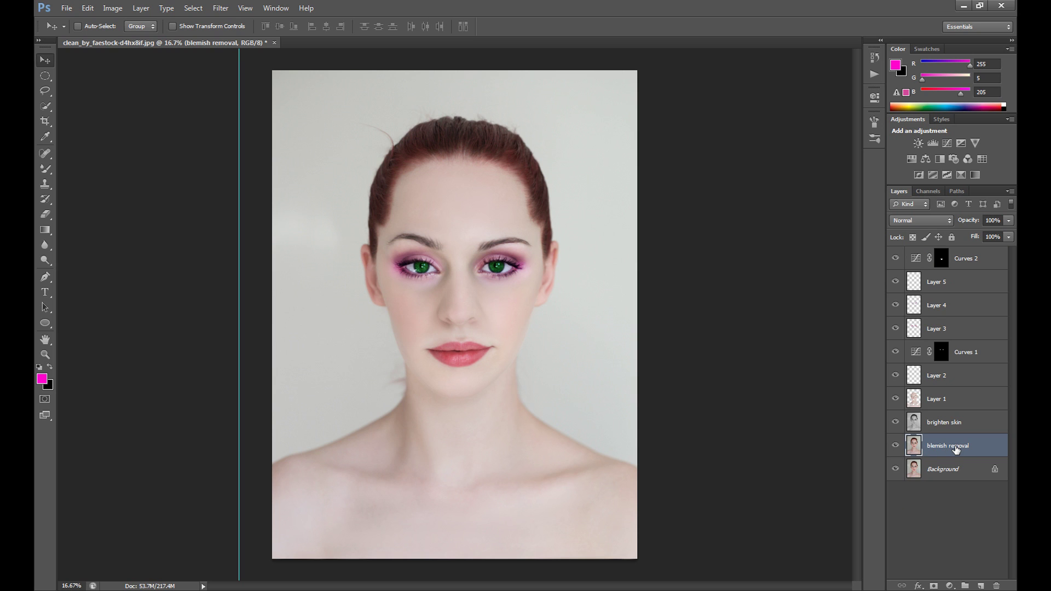
pyautogui.rightClick(956, 450)
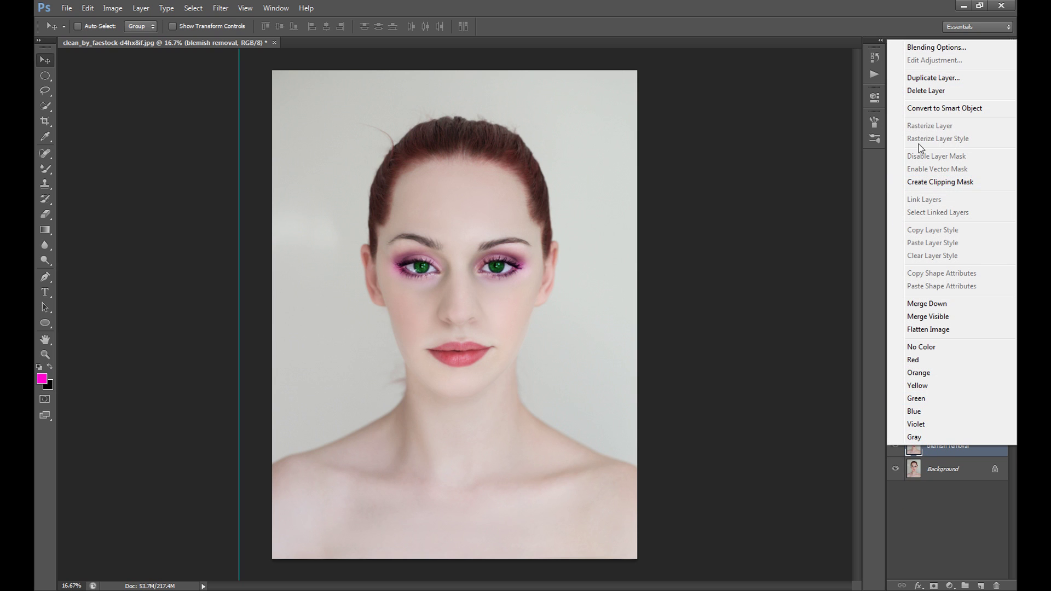
pyautogui.click(929, 81)
pyautogui.click(635, 183)
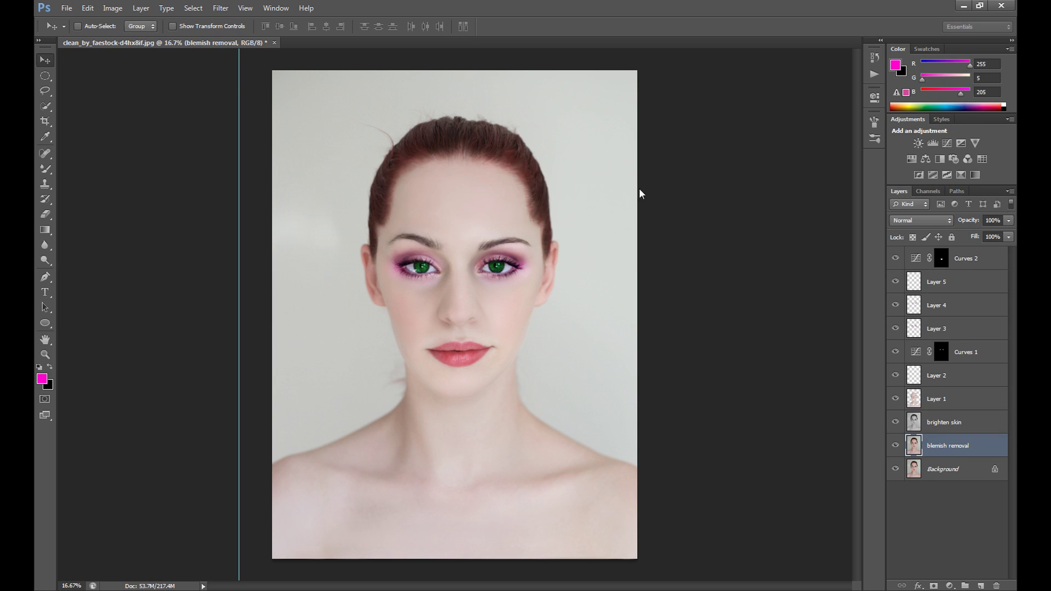
pyautogui.doubleClick(943, 446)
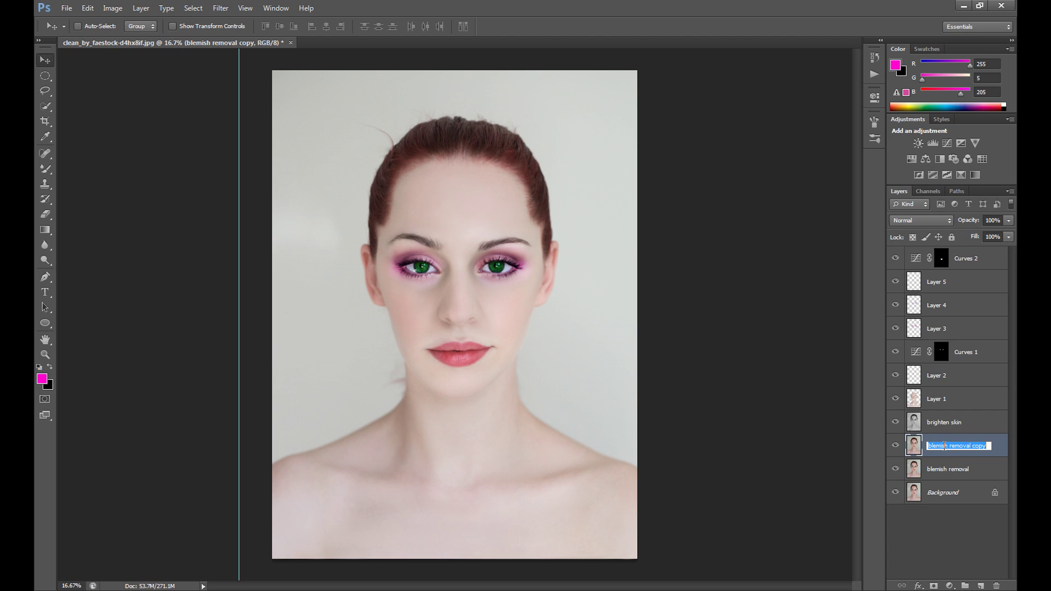
pyautogui.write('dodge burn tool')
pyautogui.press('Return')
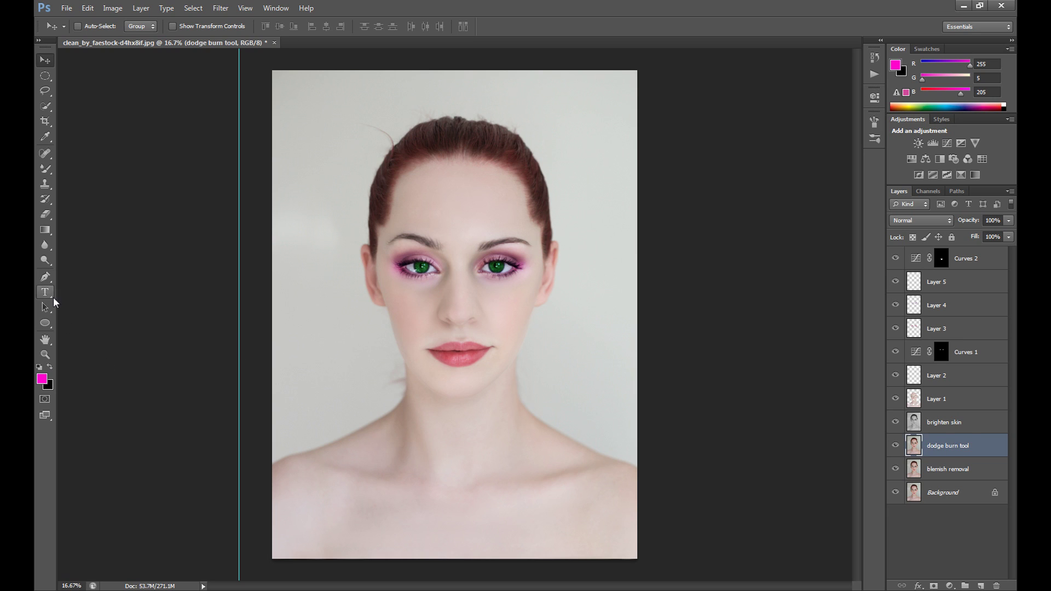
# Brighten the iris and white of the eye on the image's left side using the Dodge tool on highlights at 58% exposure
pyautogui.click(48, 261)
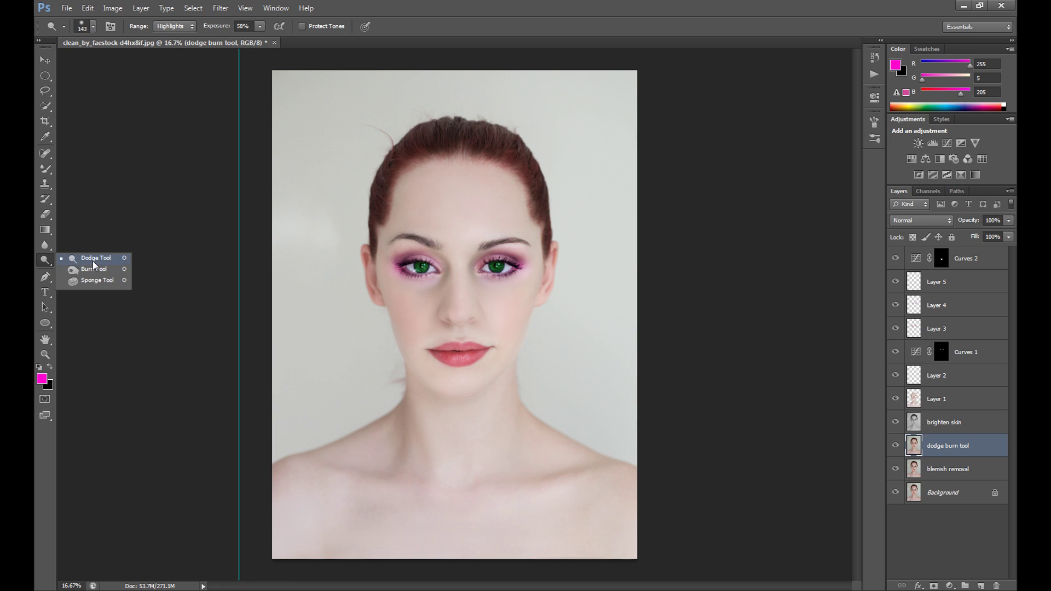
pyautogui.click(93, 261)
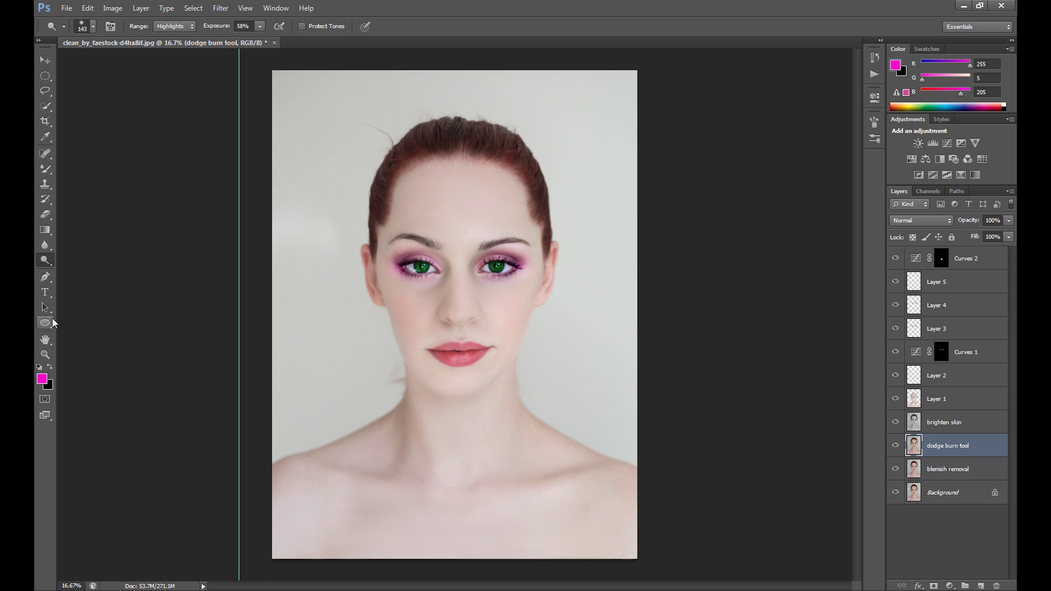
pyautogui.click(45, 355)
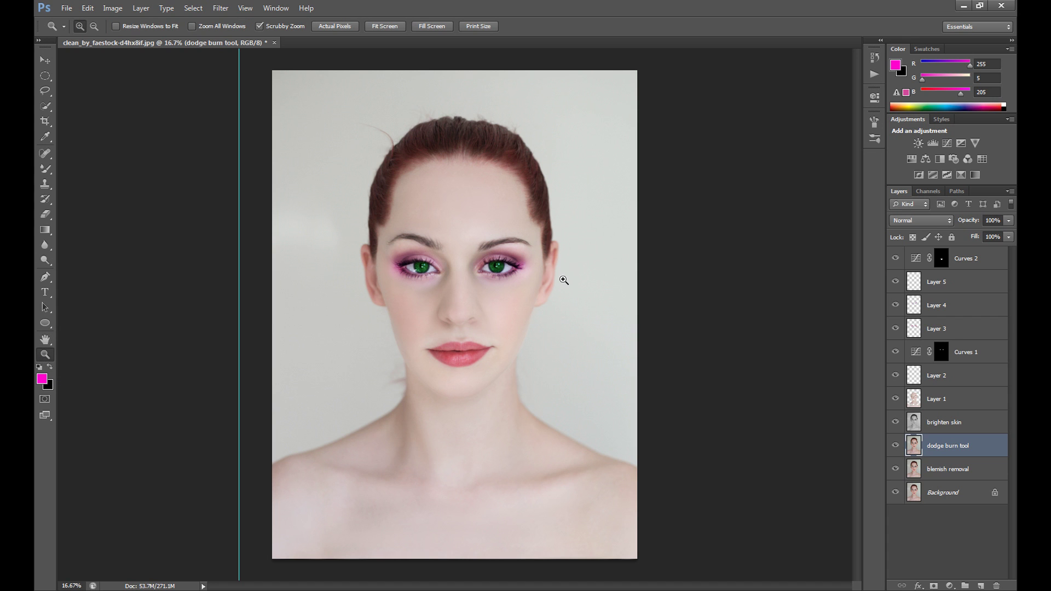
pyautogui.click(426, 262)
pyautogui.click(427, 263)
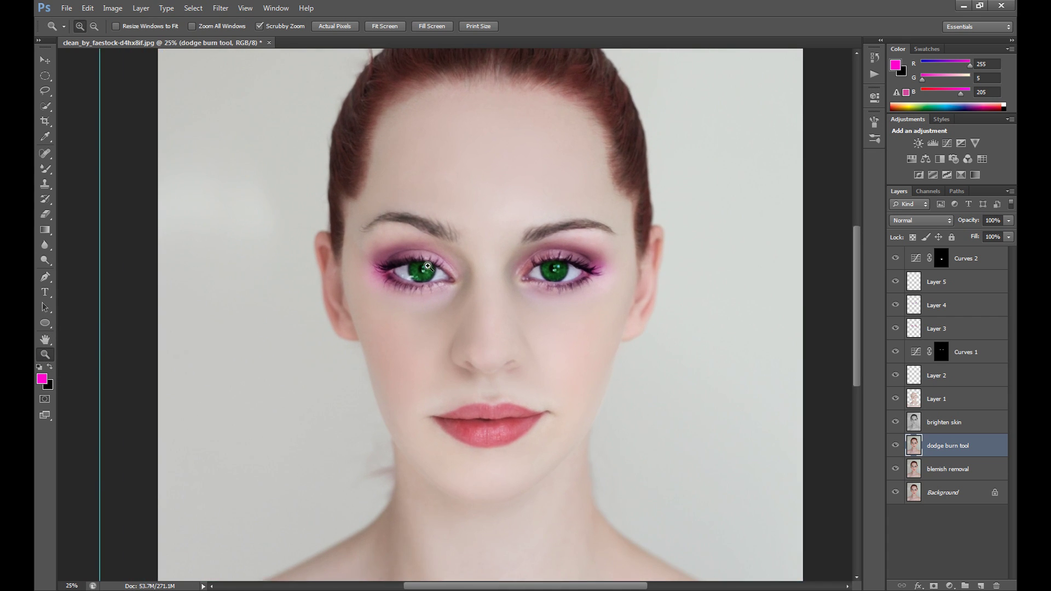
pyautogui.click(431, 266)
pyautogui.click(431, 266)
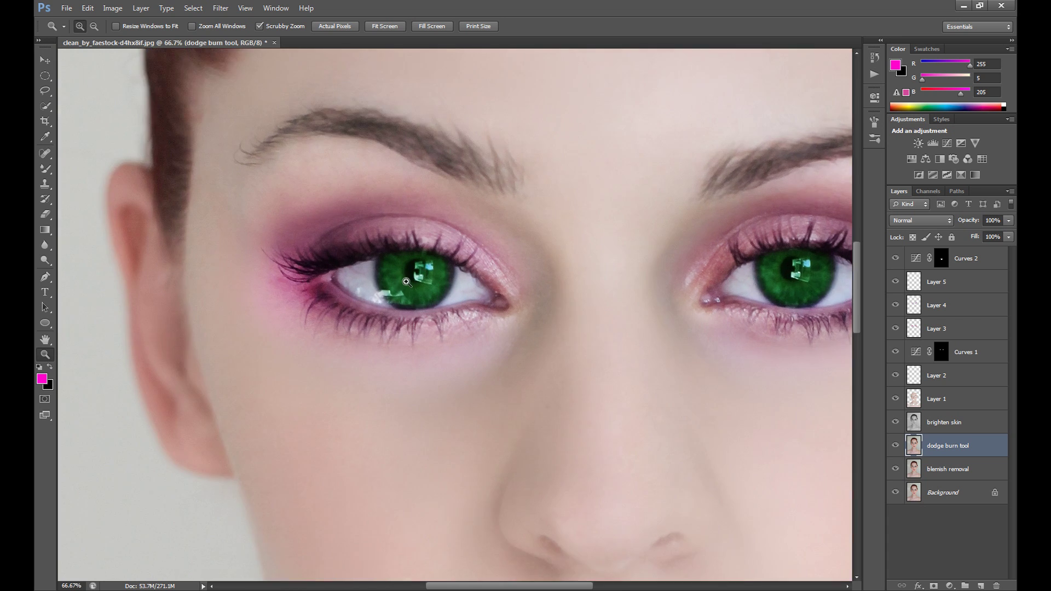
pyautogui.click(406, 282)
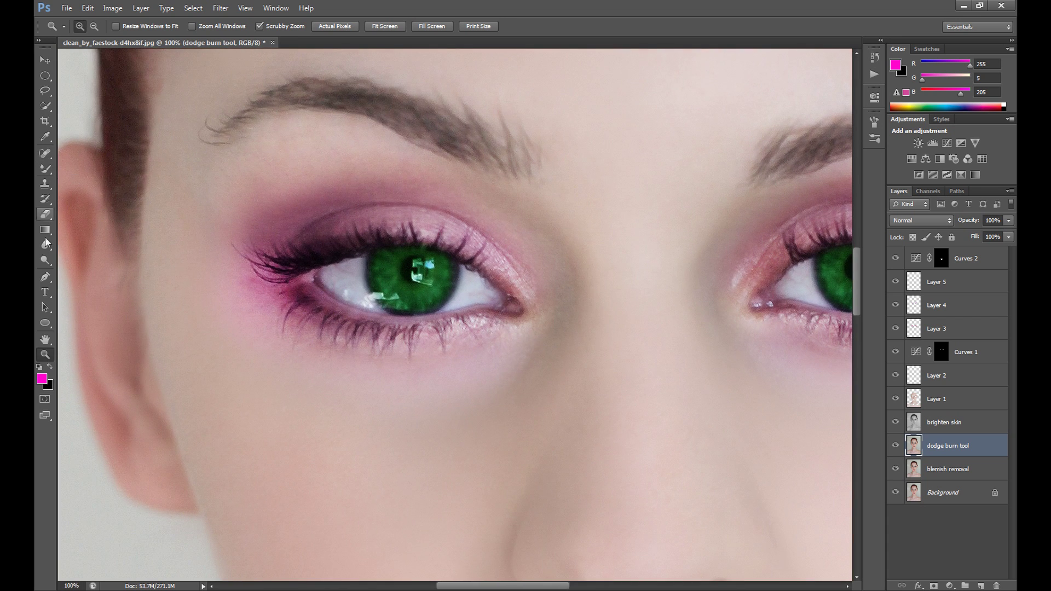
pyautogui.click(46, 260)
pyautogui.moveTo(410, 279)
pyautogui.mouseDown()
pyautogui.moveTo(394, 274)
pyautogui.moveTo(435, 283)
pyautogui.moveTo(364, 298)
pyautogui.moveTo(342, 268)
pyautogui.moveTo(358, 287)
pyautogui.moveTo(444, 304)
pyautogui.moveTo(485, 299)
pyautogui.moveTo(410, 277)
pyautogui.moveTo(399, 252)
pyautogui.mouseUp()
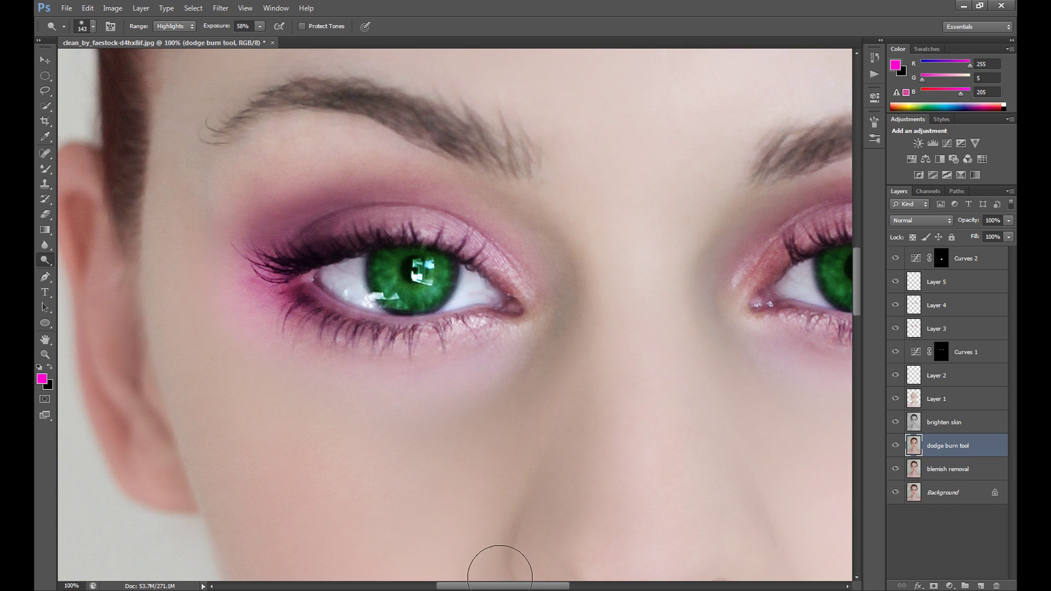
# Dodge the white and iris of the other eye, and touch up the white of the first eye
pyautogui.hscroll(5, 500, 564)
pyautogui.moveTo(672, 289)
pyautogui.mouseDown()
pyautogui.moveTo(699, 258)
pyautogui.moveTo(663, 273)
pyautogui.moveTo(688, 290)
pyautogui.moveTo(709, 279)
pyautogui.moveTo(672, 281)
pyautogui.moveTo(705, 288)
pyautogui.moveTo(739, 271)
pyautogui.moveTo(692, 289)
pyautogui.mouseUp()
pyautogui.click(632, 289)
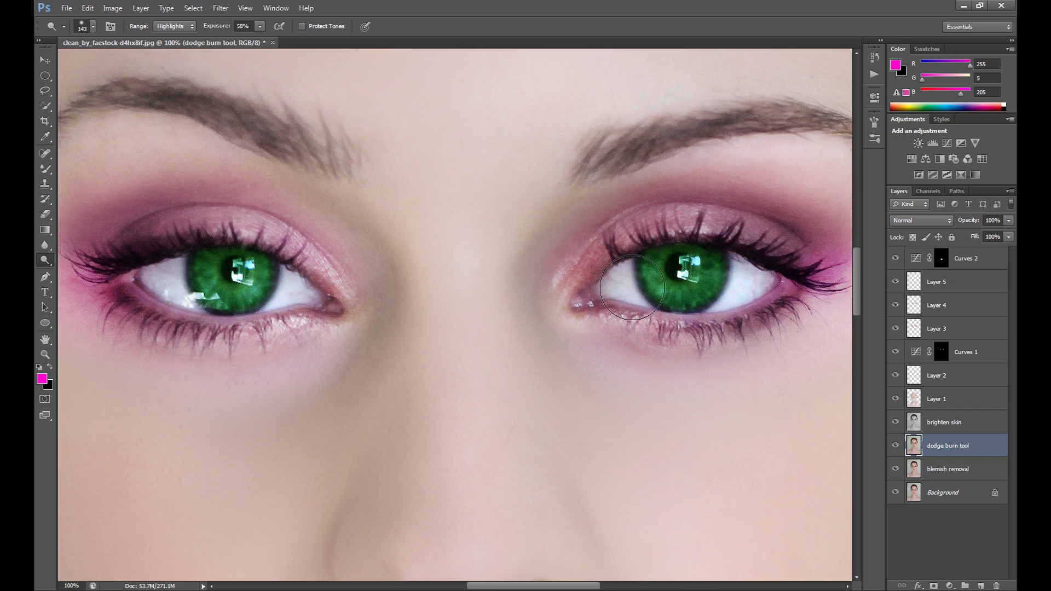
pyautogui.click(631, 288)
pyautogui.click(731, 289)
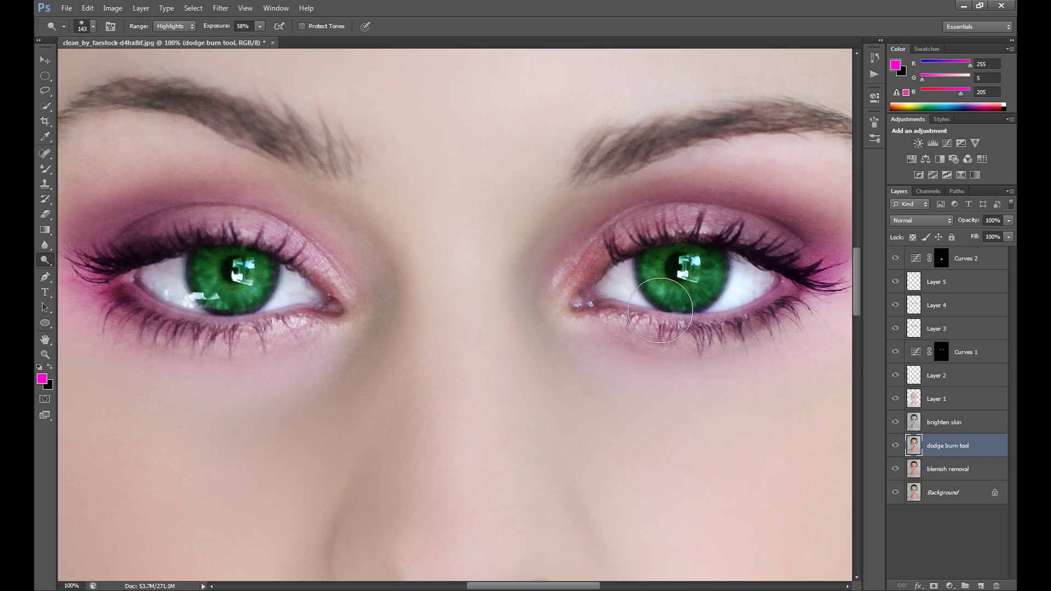
pyautogui.click(747, 293)
pyautogui.click(770, 285)
pyautogui.moveTo(134, 274); pyautogui.dragTo(162, 285)
pyautogui.click(309, 298)
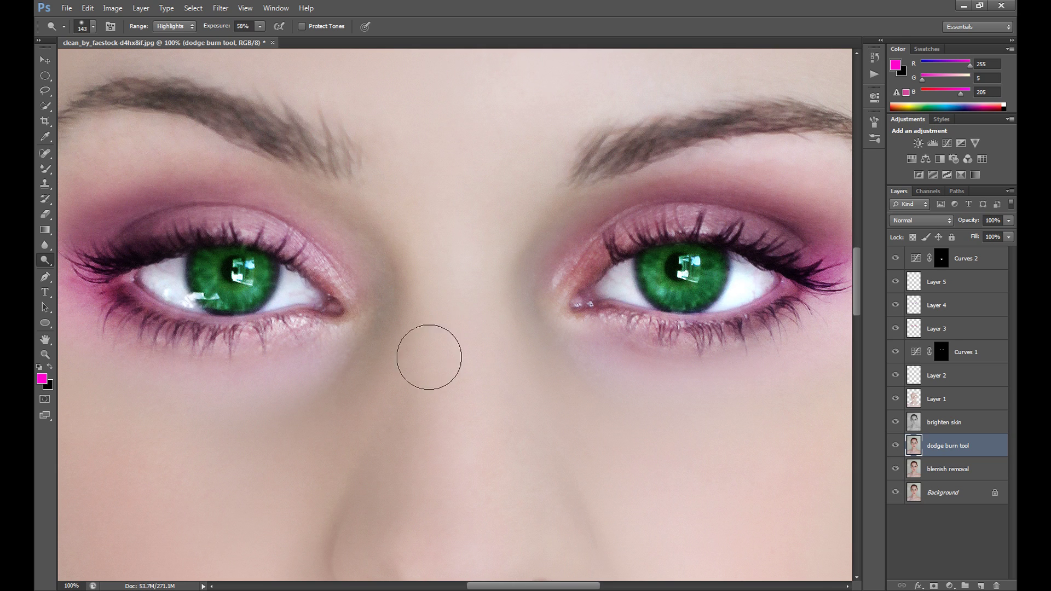
pyautogui.moveTo(701, 276); pyautogui.dragTo(671, 287)
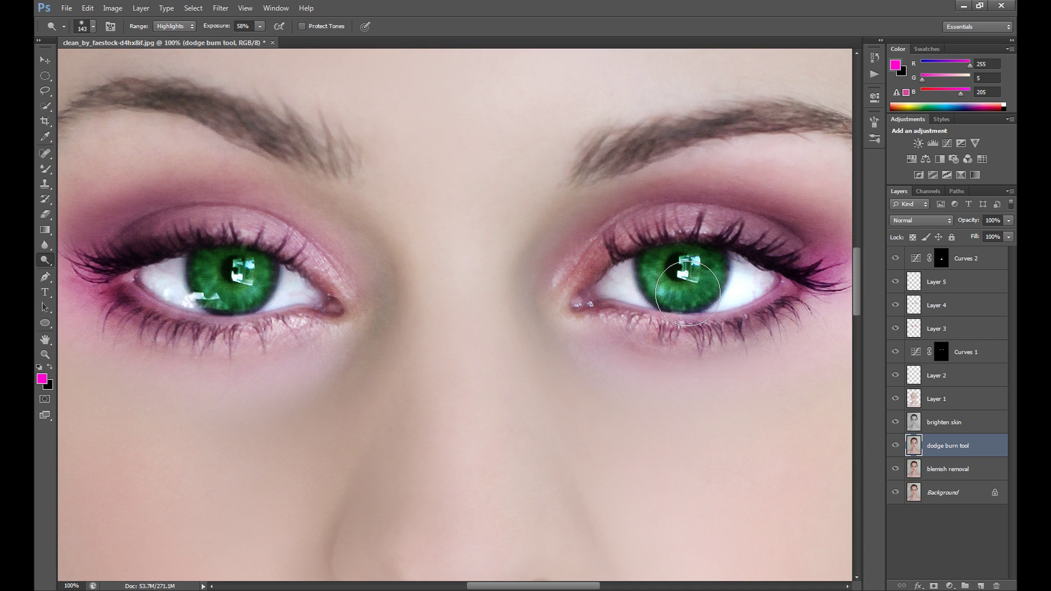
# Set the Dodge tool's brush size to 178 px
pyautogui.click(45, 354)
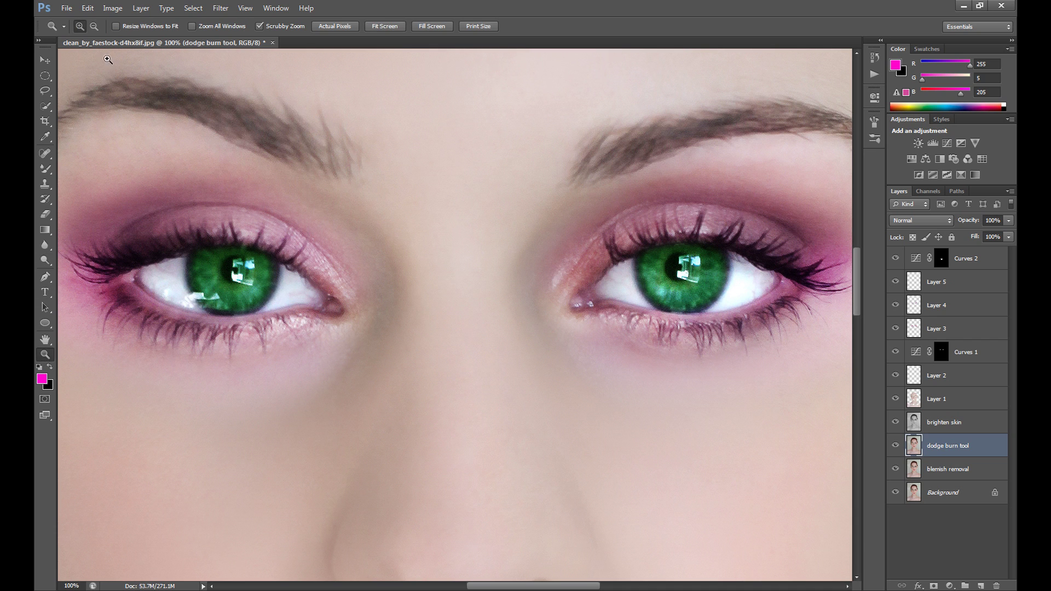
pyautogui.click(93, 26)
pyautogui.click(493, 347)
pyautogui.click(495, 348)
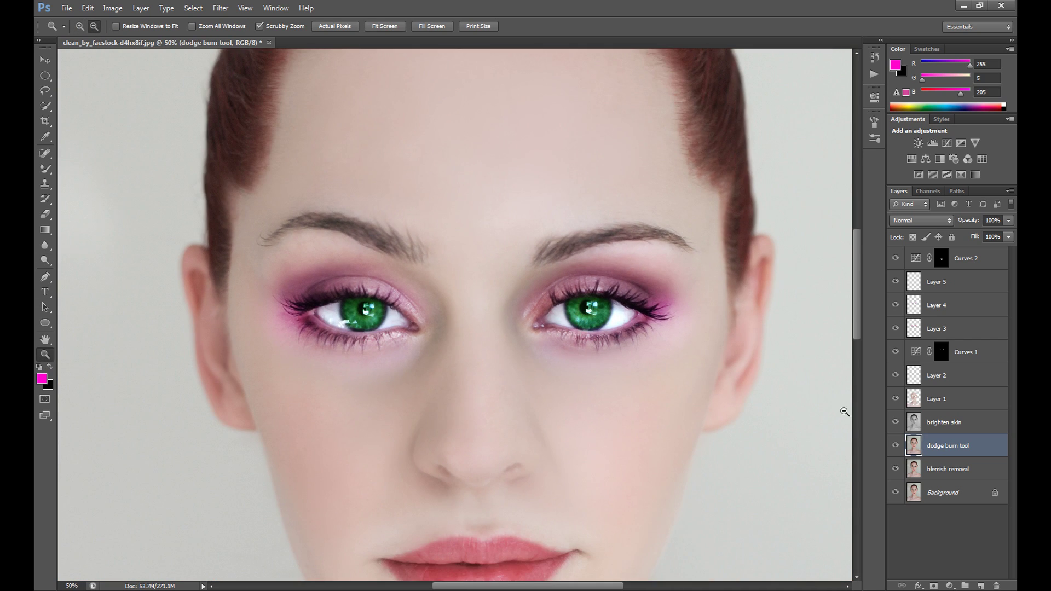
pyautogui.click(526, 323)
pyautogui.click(519, 337)
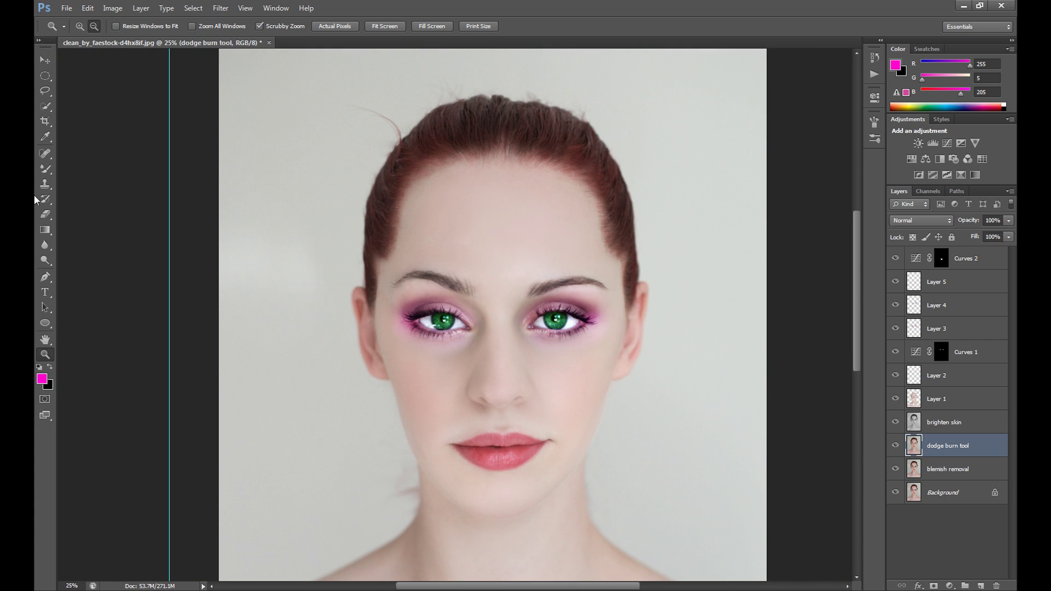
pyautogui.click(46, 260)
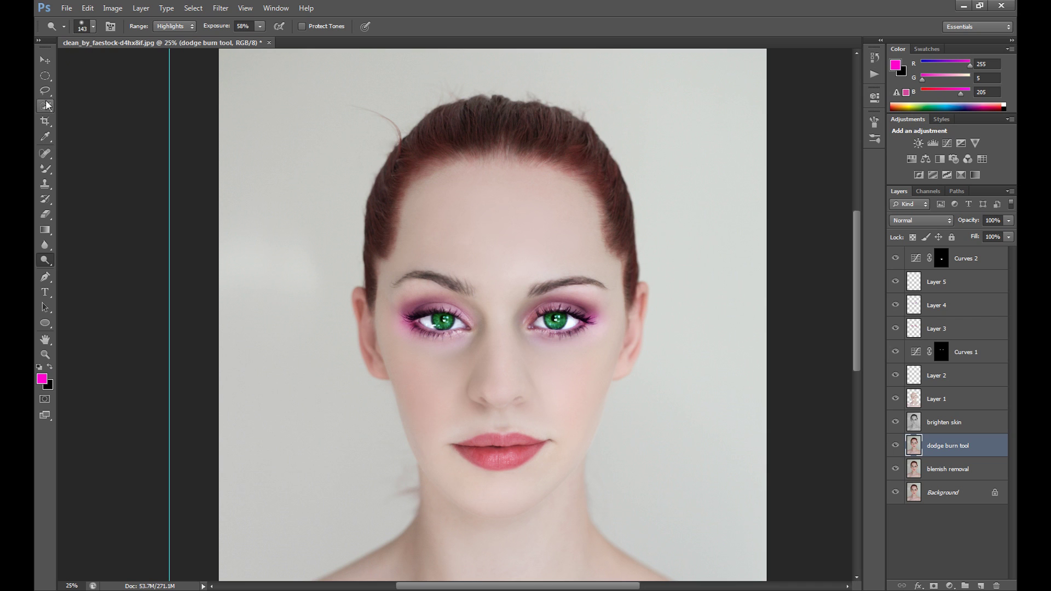
pyautogui.hotkey('ctrl', '-')
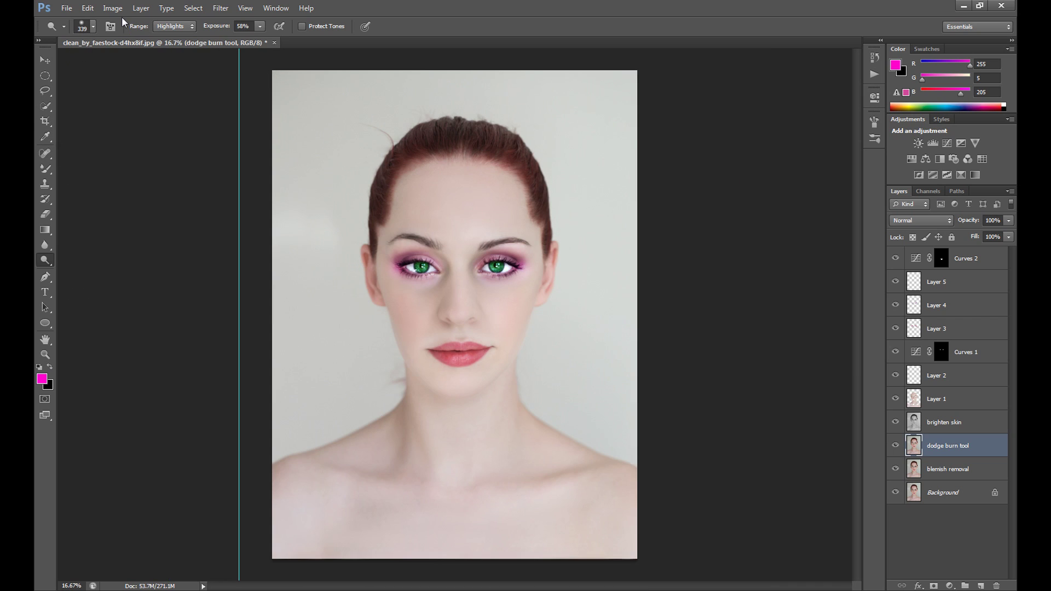
pyautogui.click(93, 27)
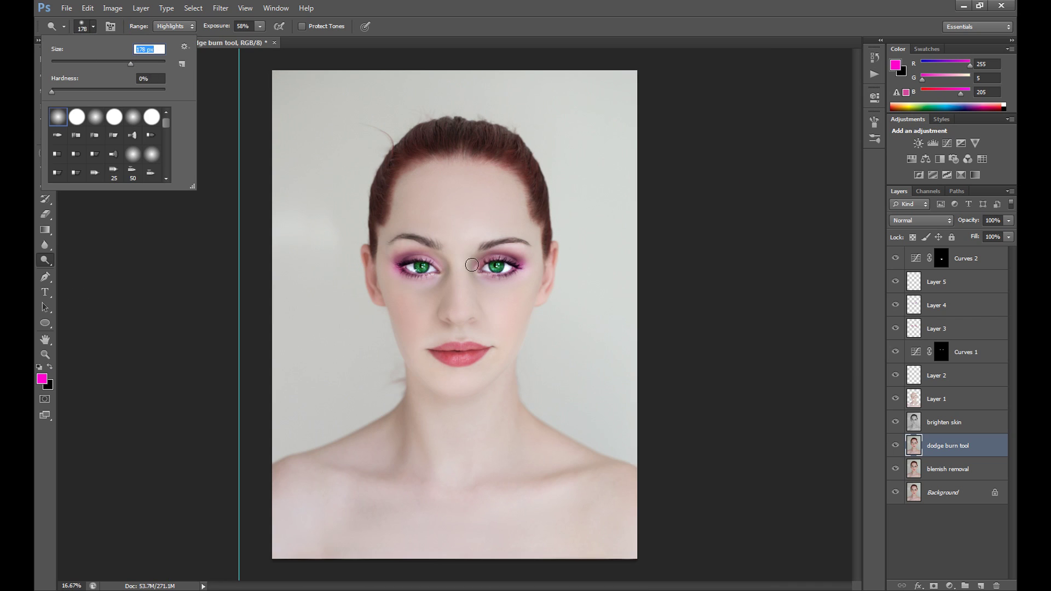
pyautogui.press('Return')
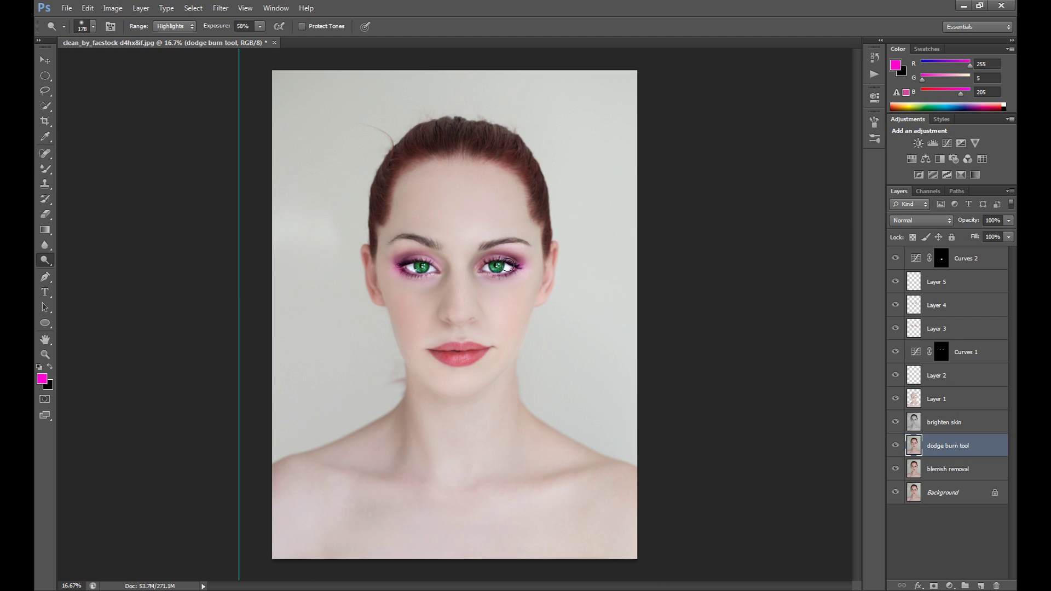
# Darken the areas around both eyes with the Burn tool on highlights at 50% exposure
pyautogui.click(44, 258)
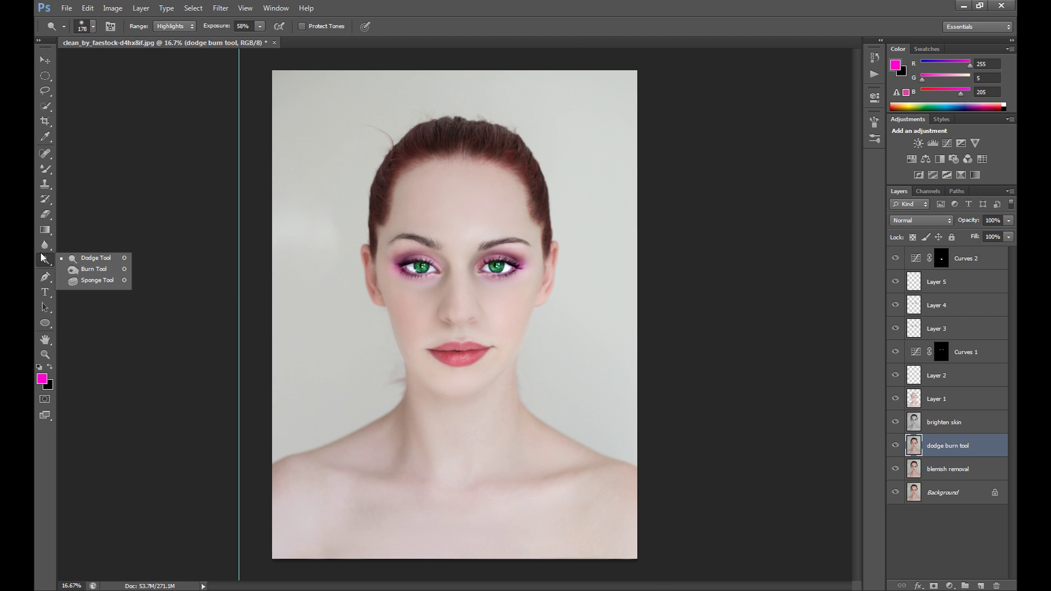
pyautogui.click(94, 269)
pyautogui.moveTo(397, 273); pyautogui.dragTo(520, 273)
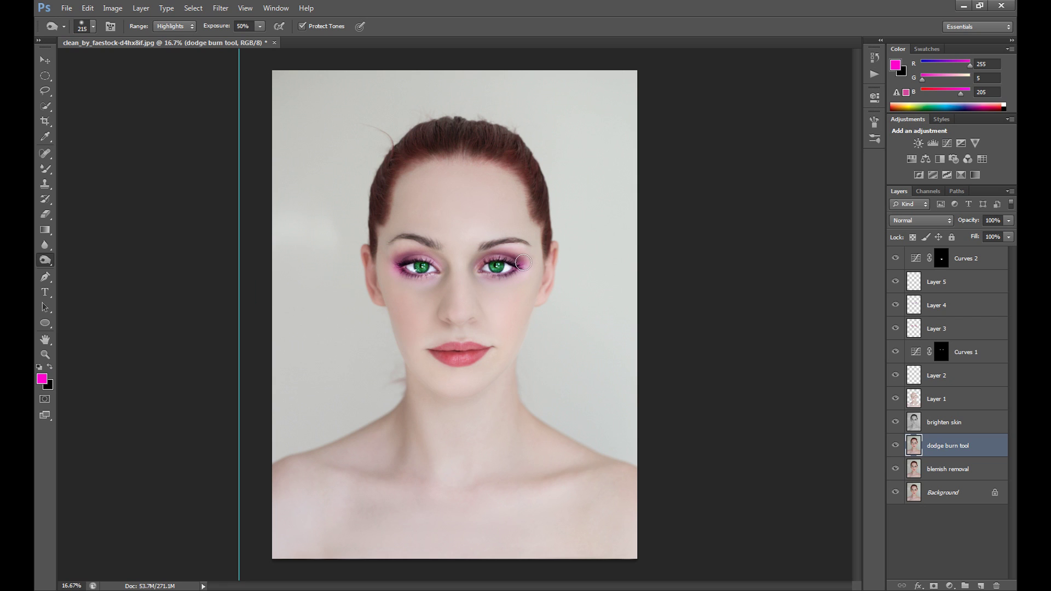
pyautogui.moveTo(524, 263); pyautogui.dragTo(475, 259)
# Compare the portrait with the dodge burn tool layer hidden and shown
pyautogui.click(895, 446)
pyautogui.click(895, 446)
pyautogui.click(895, 446)
pyautogui.click(895, 446)
# Add a Color Balance adjustment layer above the lip Curves layer
pyautogui.click(958, 261)
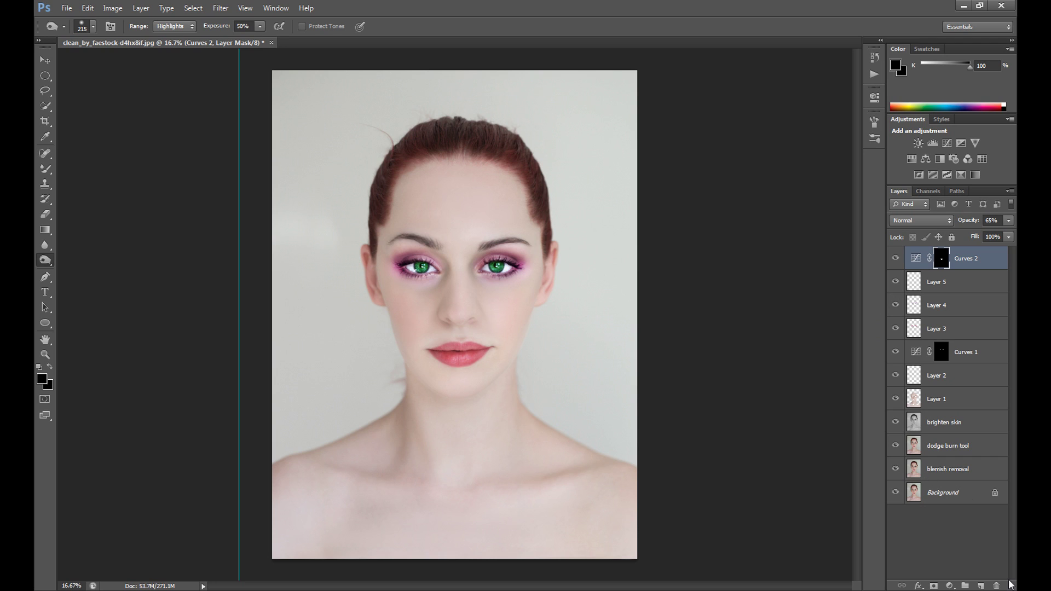
pyautogui.click(950, 586)
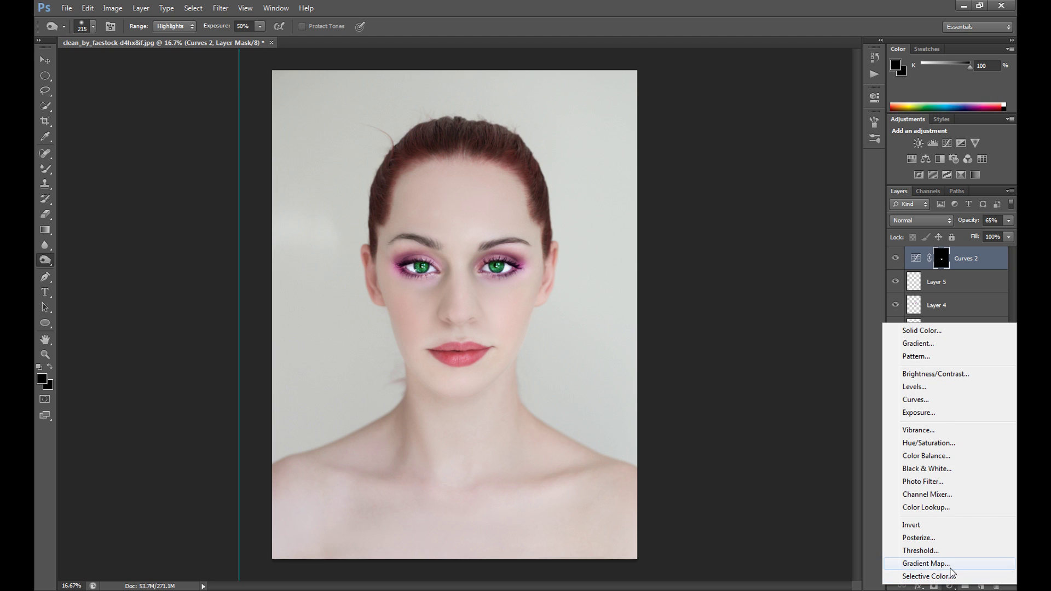
pyautogui.click(929, 460)
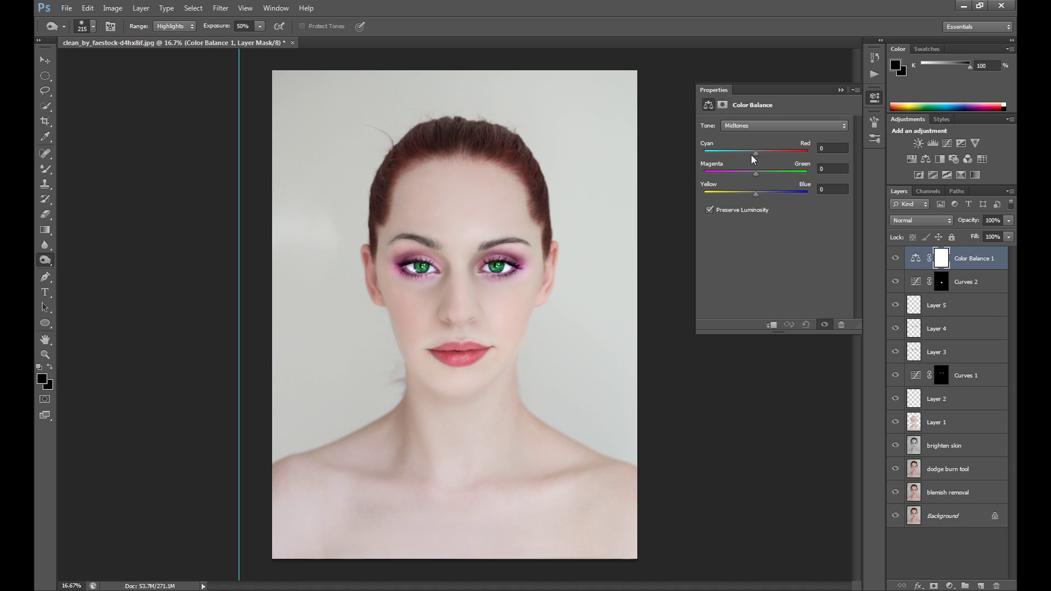
# Set the Color Balance midtones to 10 for cyan-red, 0 for magenta-green and -10 for yellow-blue
pyautogui.click(836, 148)
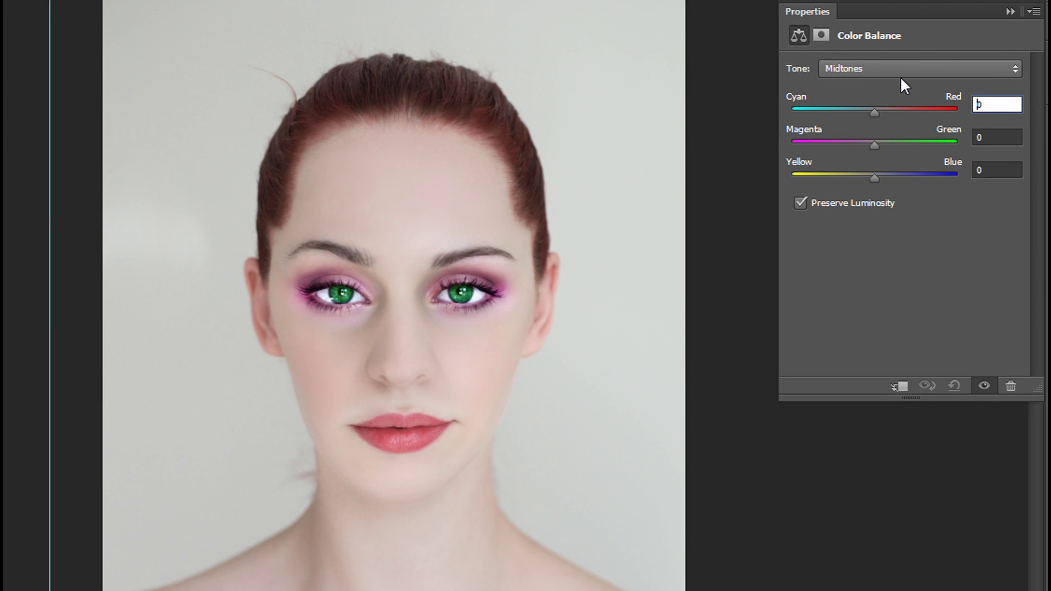
pyautogui.write('1')
pyautogui.moveTo(861, 150); pyautogui.dragTo(880, 149)
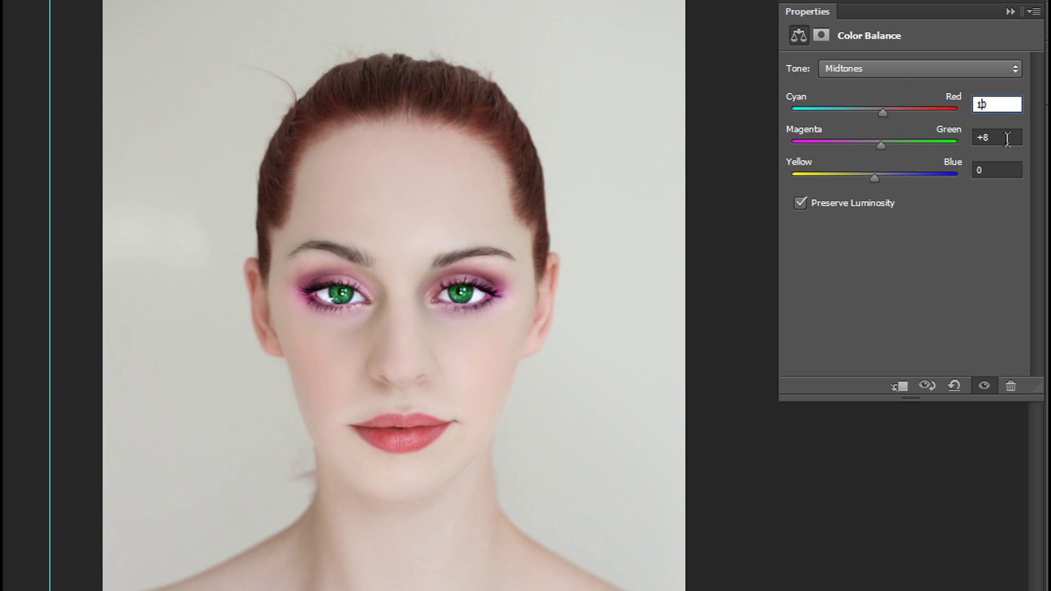
pyautogui.press('Tab')
pyautogui.click(975, 137)
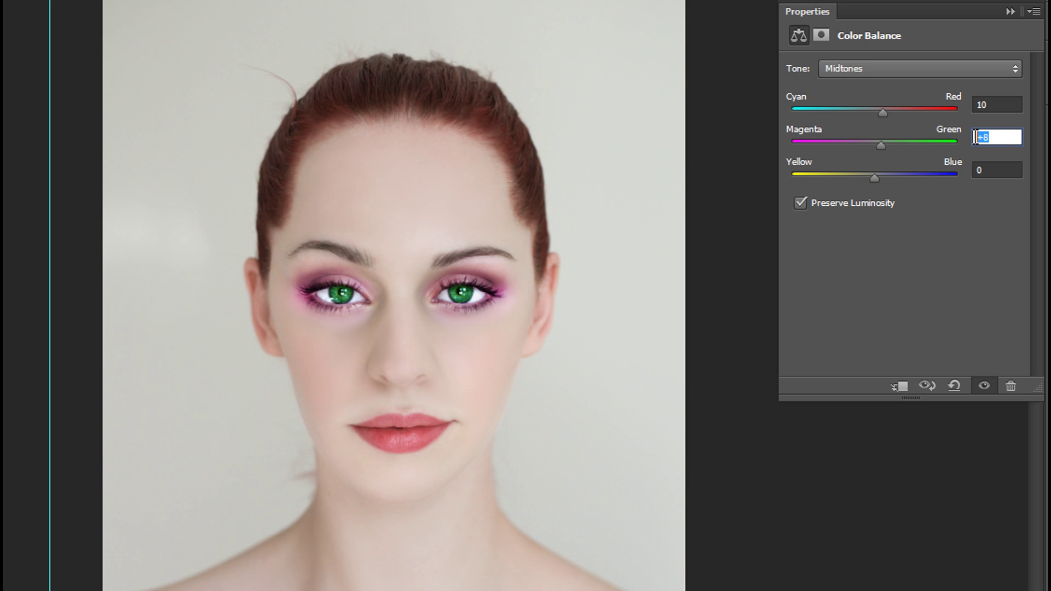
pyautogui.write('0')
pyautogui.click(976, 167)
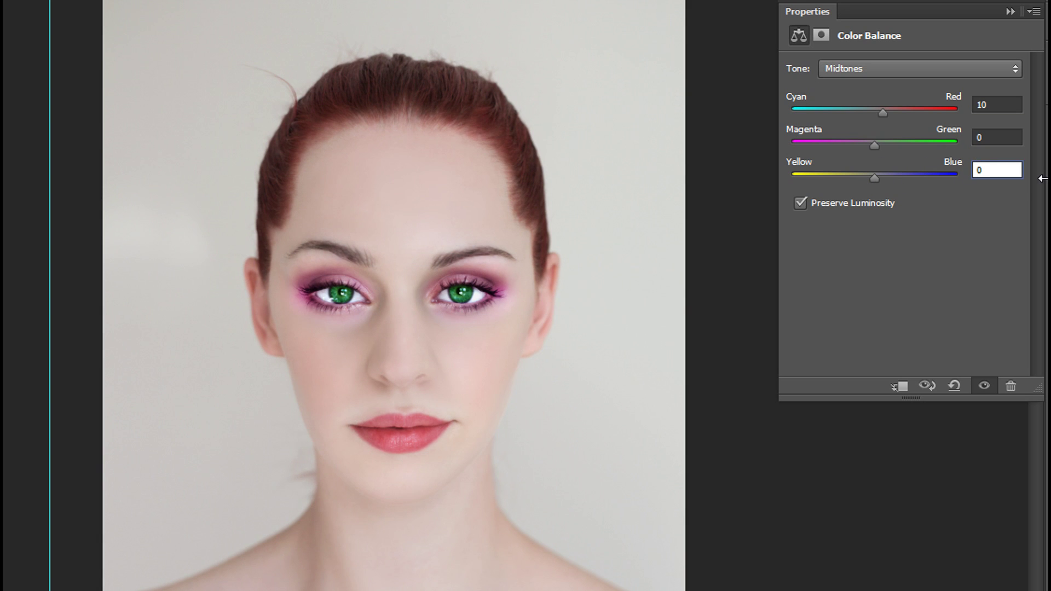
pyautogui.write('-1')
pyautogui.press('Return')
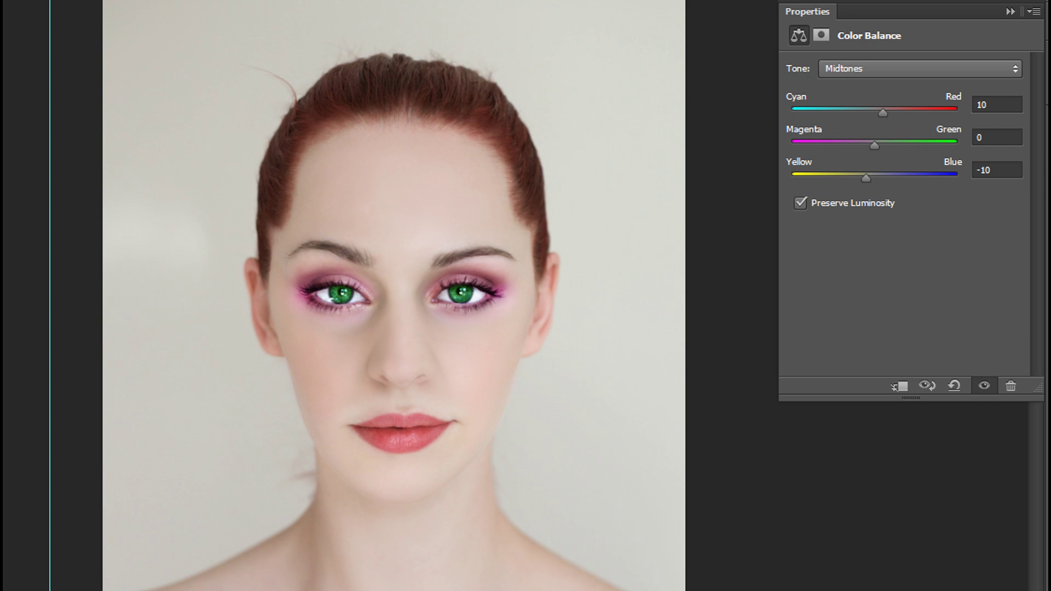
# Set the Color Balance highlights to 10 for magenta-green and 10 for yellow-blue
pyautogui.click(887, 68)
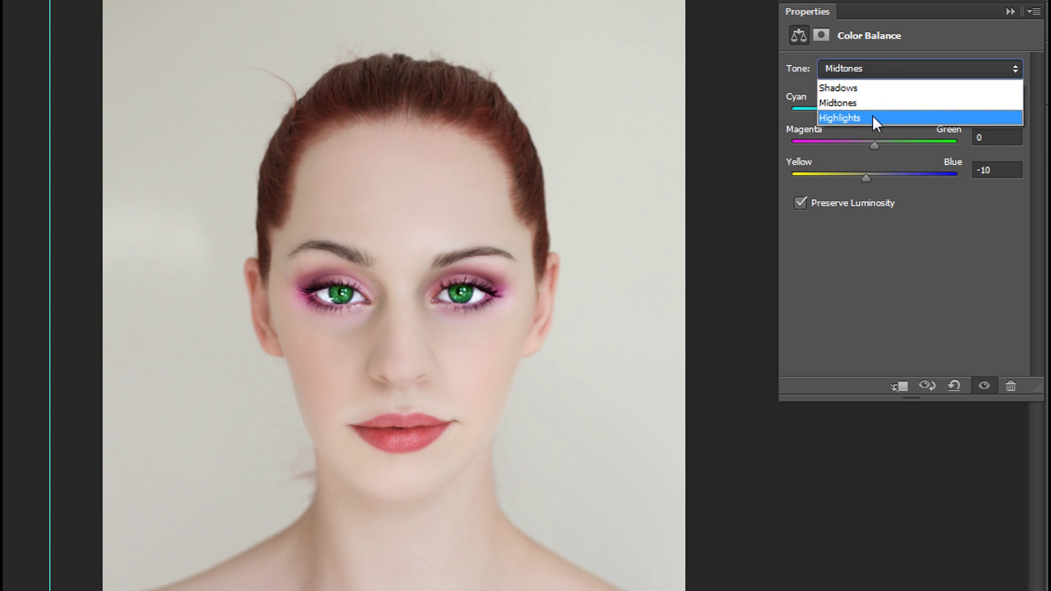
pyautogui.click(873, 118)
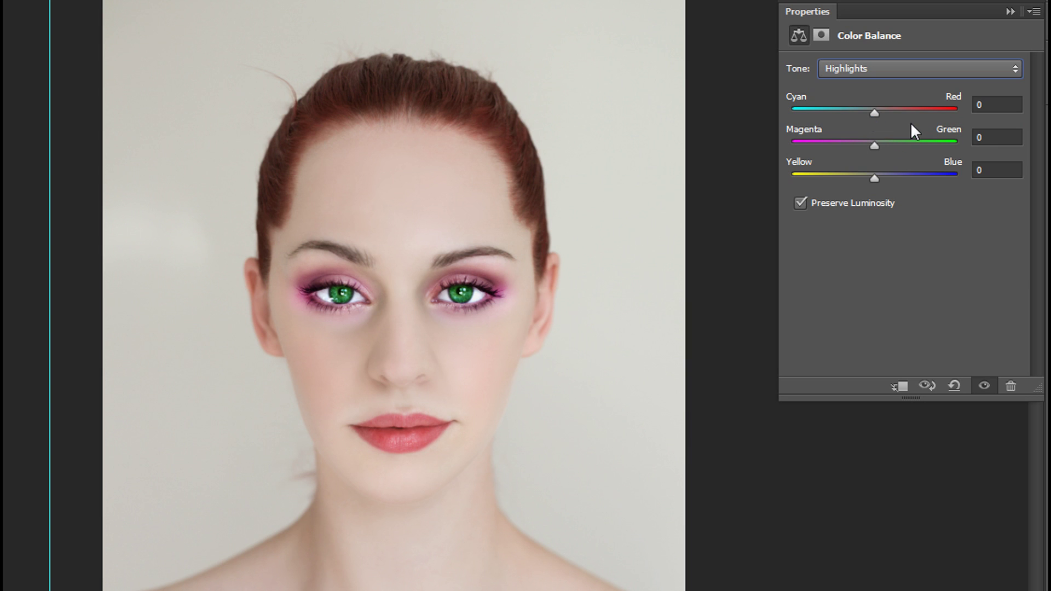
pyautogui.click(883, 175)
pyautogui.click(992, 169)
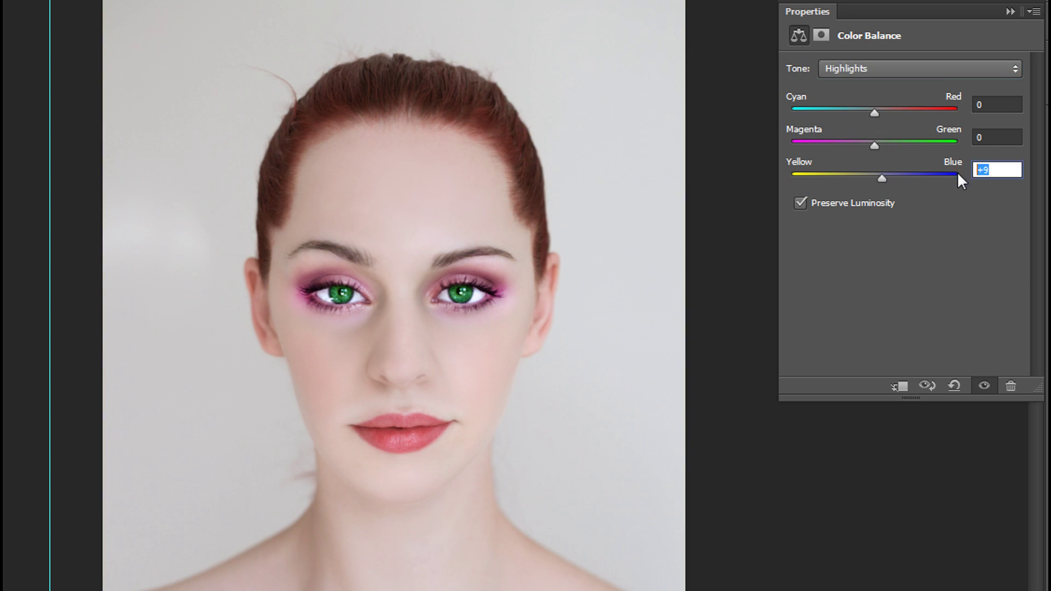
pyautogui.write('10')
pyautogui.click(982, 138)
pyautogui.write('10')
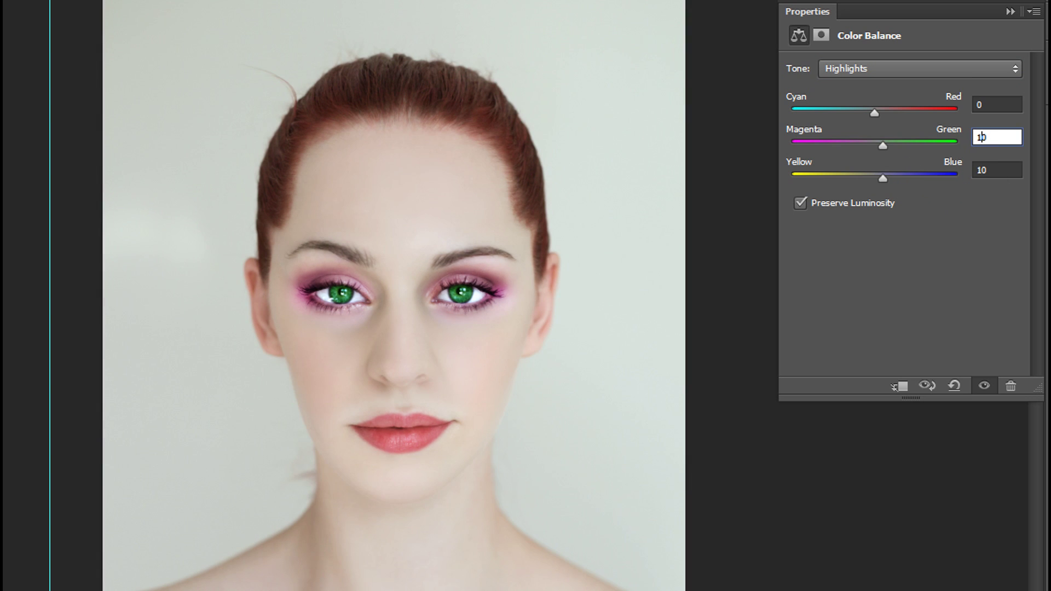
pyautogui.press('Return')
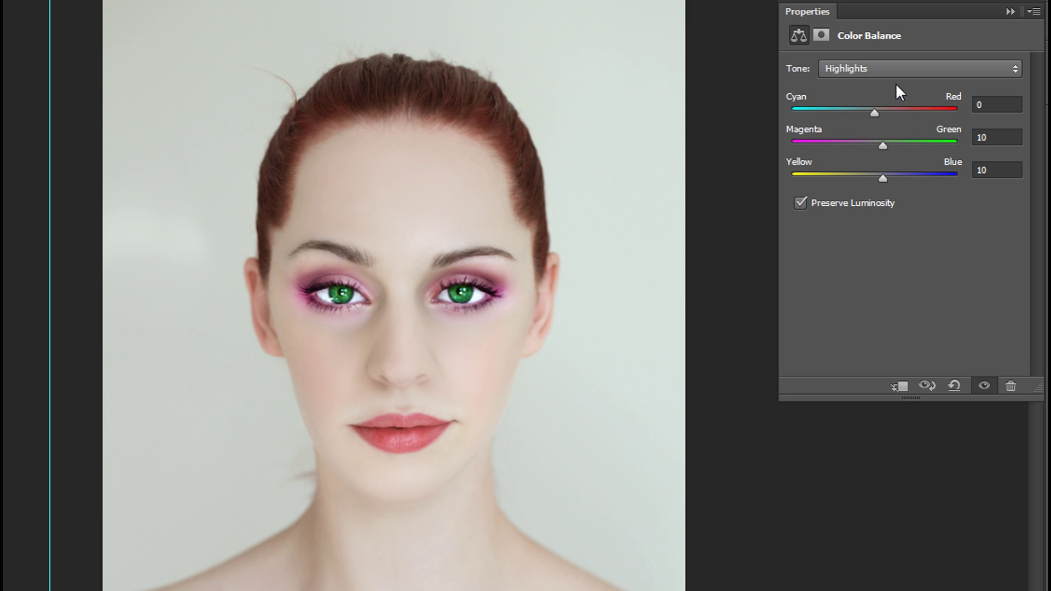
# Set the Color Balance shadows to -10 for cyan-red and compare the portrait with the adjustment off and on
pyautogui.click(889, 70)
pyautogui.click(864, 99)
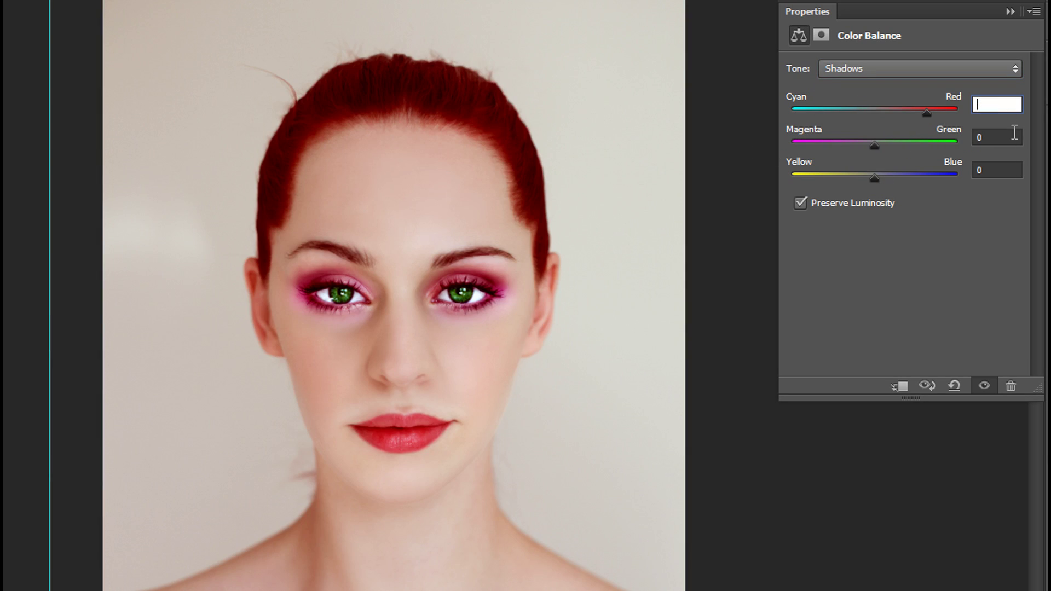
pyautogui.write('-10')
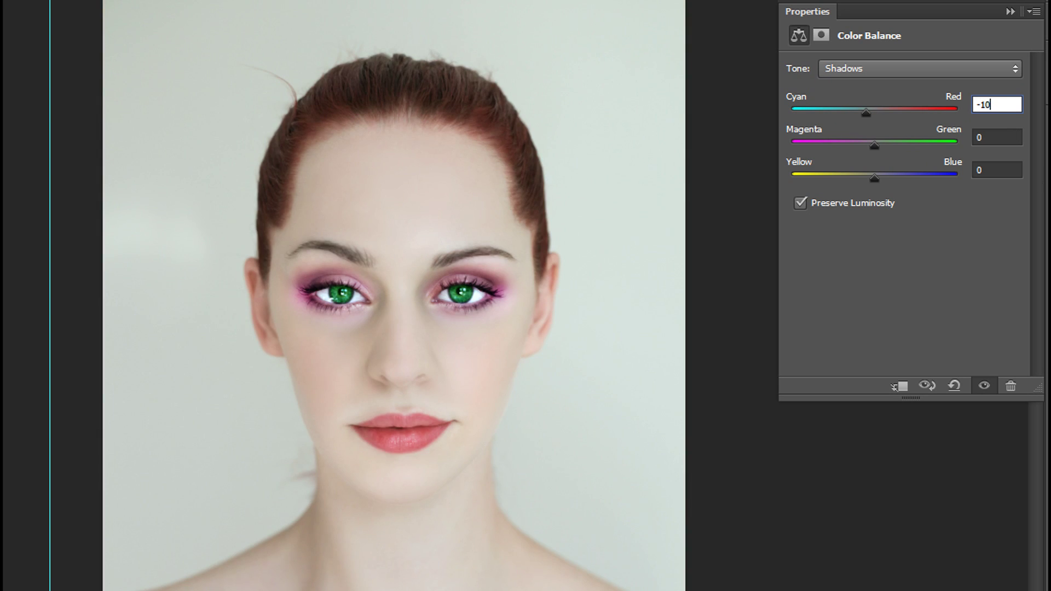
pyautogui.press('Return')
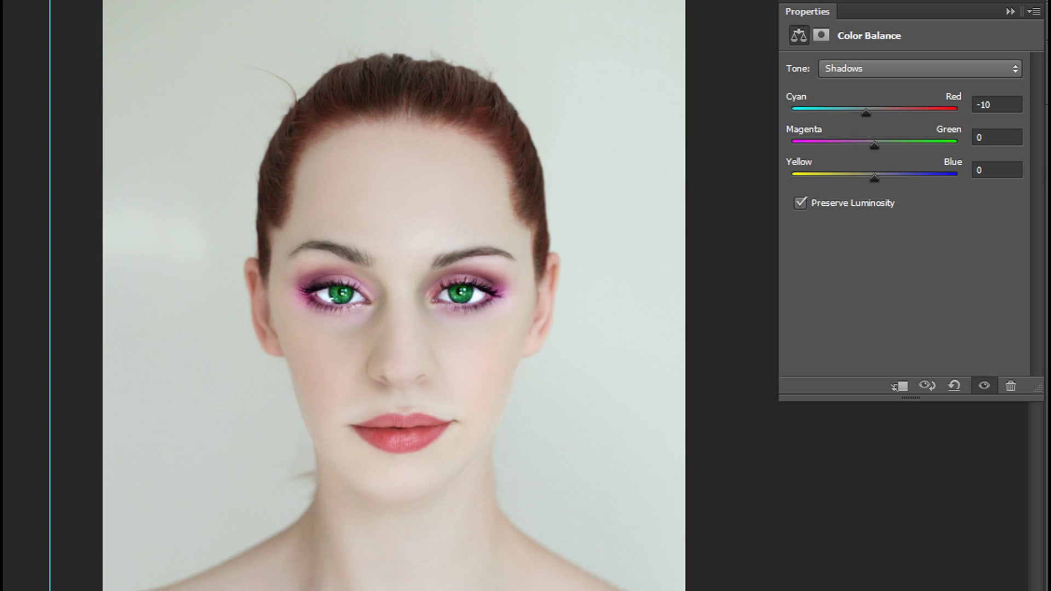
pyautogui.click(983, 385)
pyautogui.click(983, 385)
pyautogui.click(1011, 11)
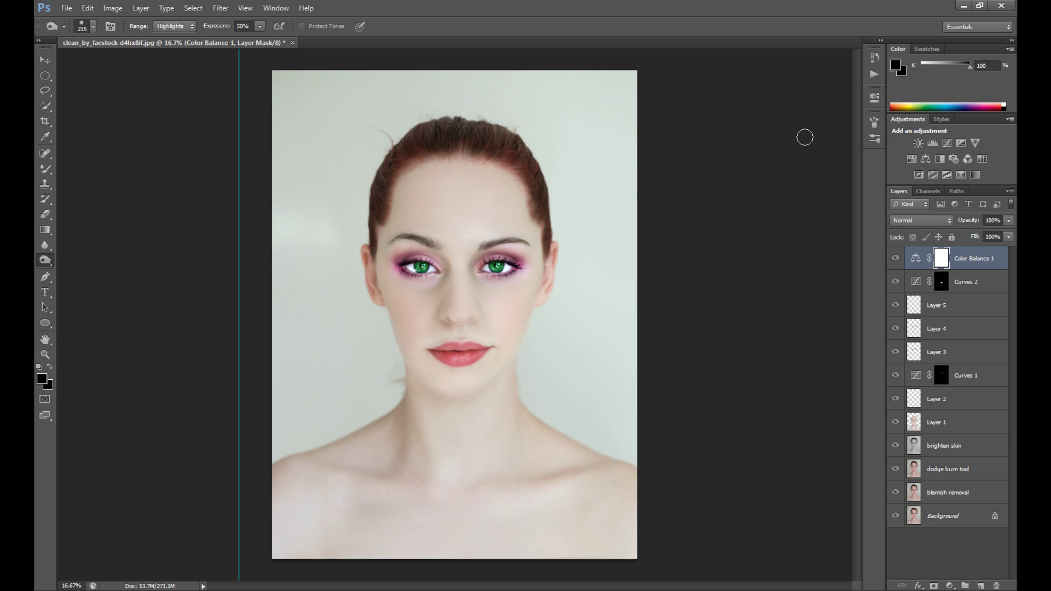
# Add a Gradient Map adjustment layer above the Color Balance layer using the Sepia Antique preset
pyautogui.click(950, 585)
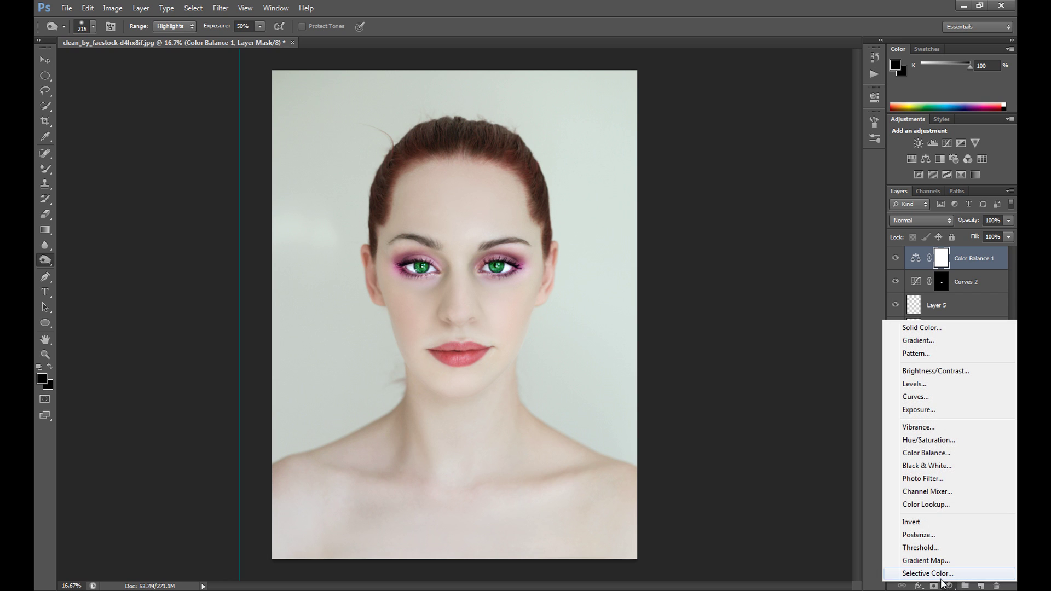
pyautogui.click(926, 560)
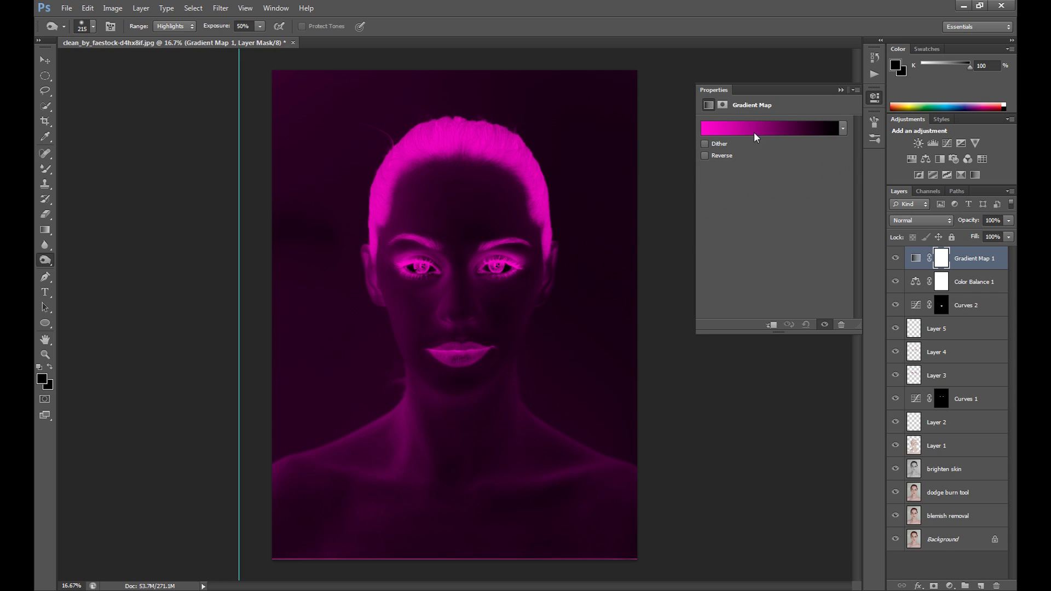
pyautogui.click(754, 132)
pyautogui.scroll(-3, 727, 221)
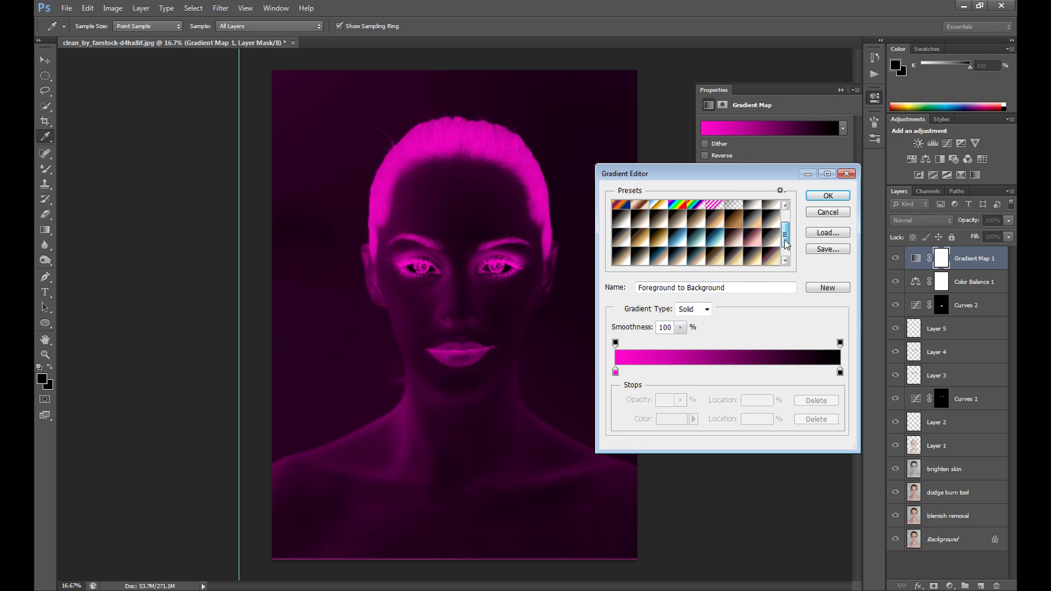
pyautogui.click(727, 221)
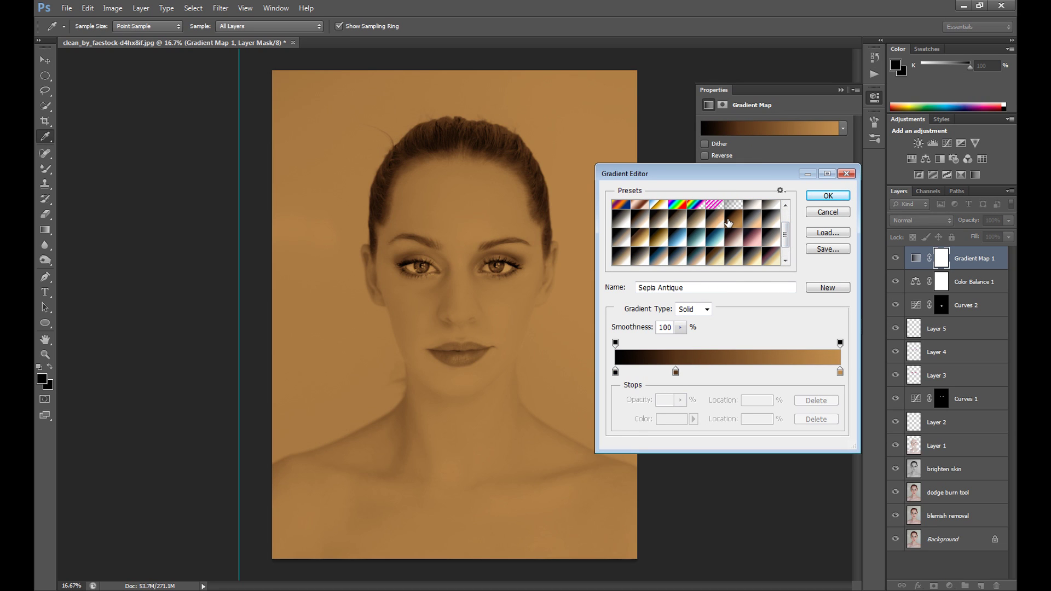
pyautogui.click(827, 196)
pyautogui.press('o')
pyautogui.click(839, 90)
# Try the Overlay, Color Dodge and Lighten blend modes on the Gradient Map layer
pyautogui.click(919, 220)
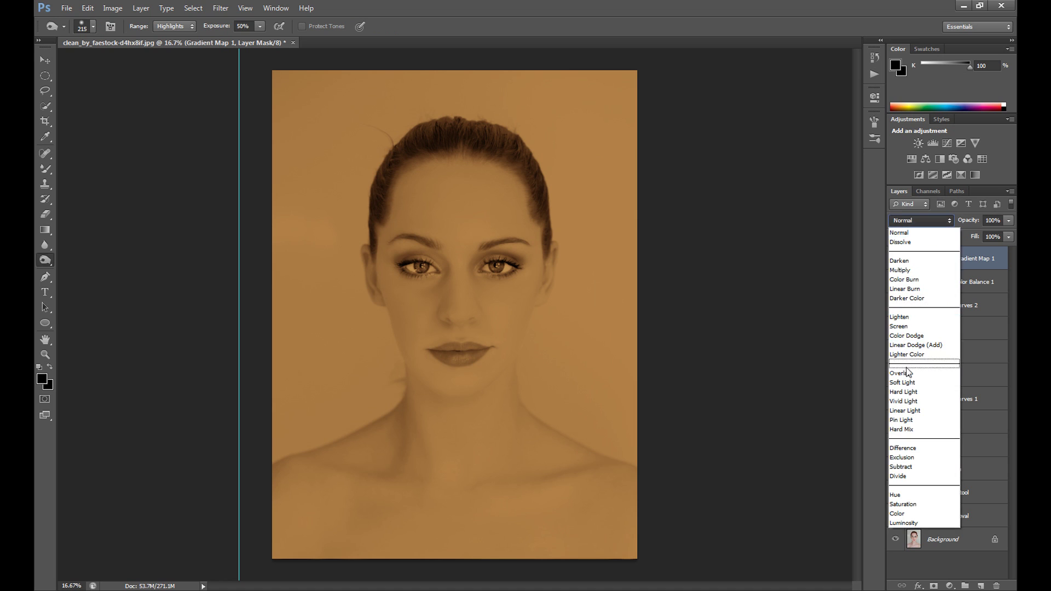
pyautogui.click(906, 372)
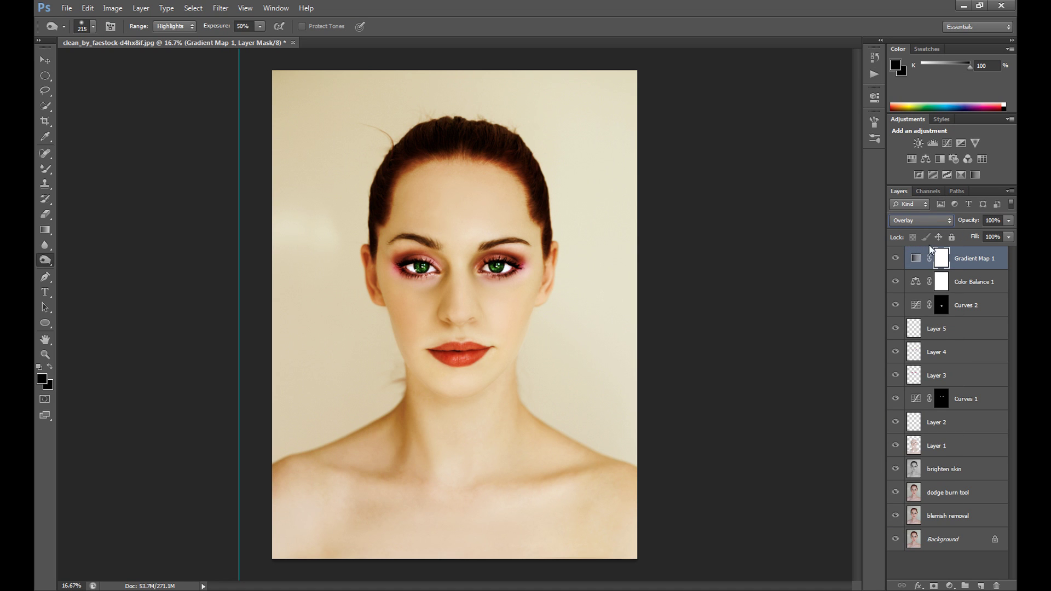
pyautogui.click(926, 221)
pyautogui.click(909, 326)
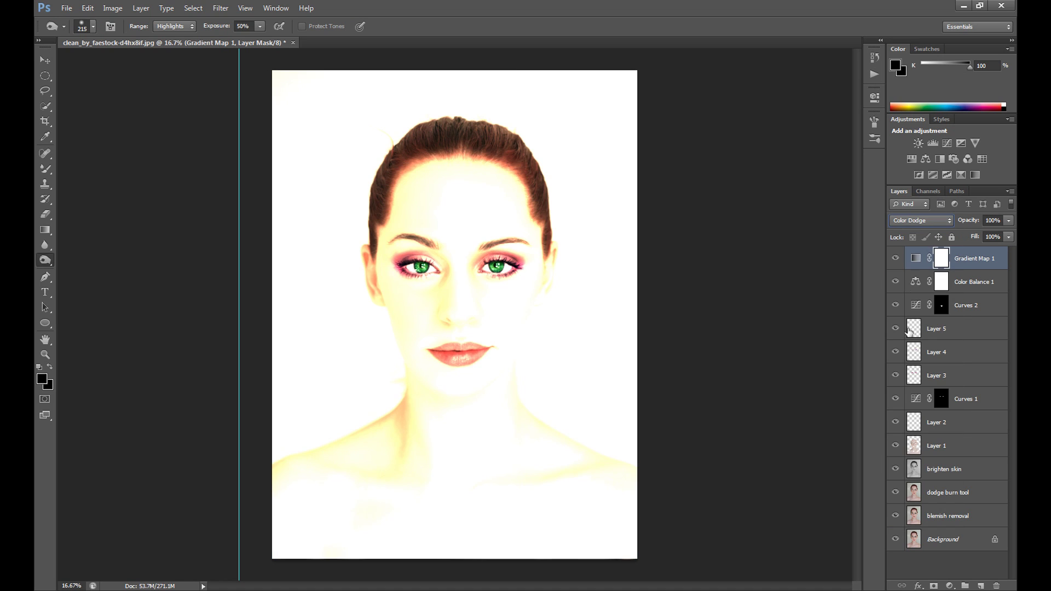
pyautogui.click(917, 221)
pyautogui.click(907, 313)
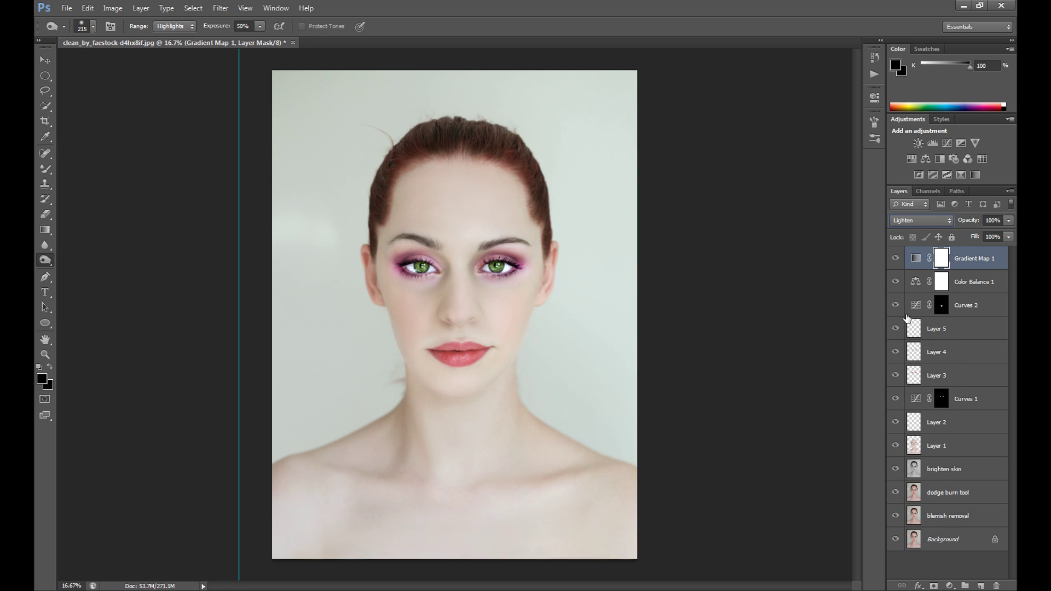
# Compare the portrait with the Lighten-blended Gradient Map layer hidden and shown
pyautogui.click(895, 259)
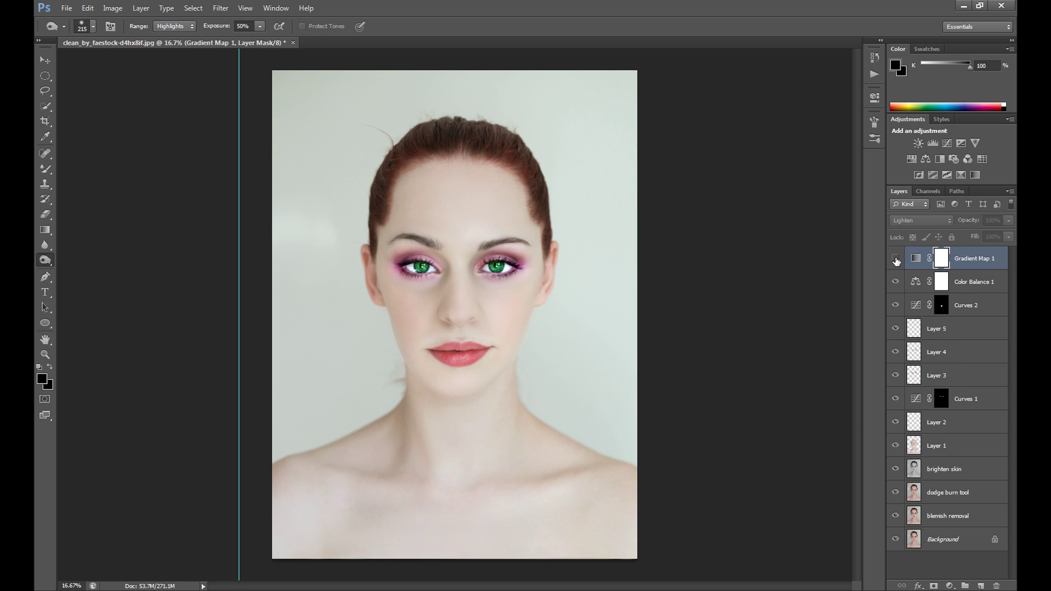
pyautogui.click(896, 260)
pyautogui.click(896, 261)
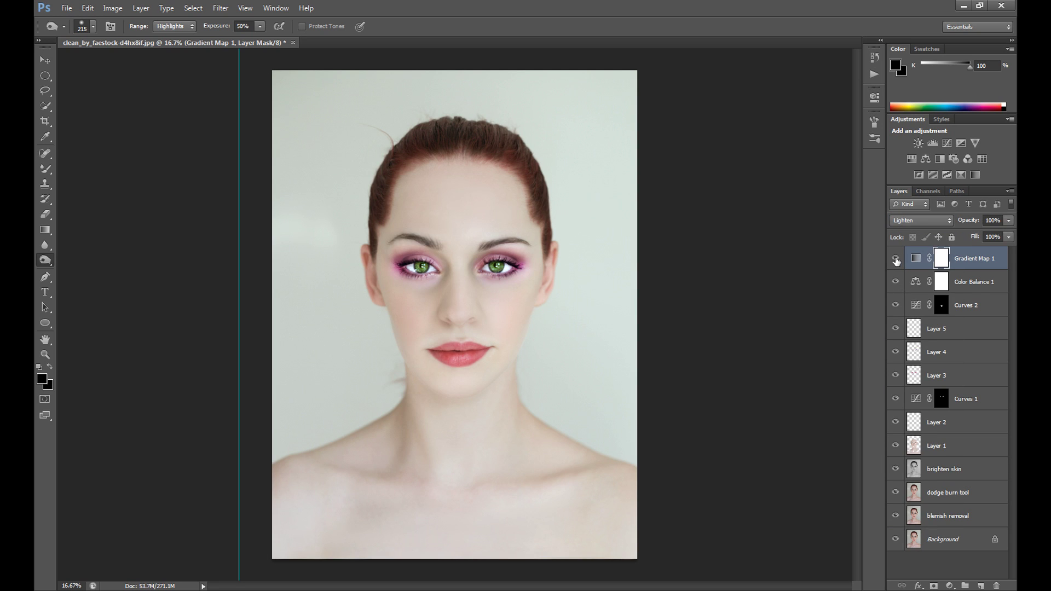
pyautogui.click(896, 260)
pyautogui.click(896, 261)
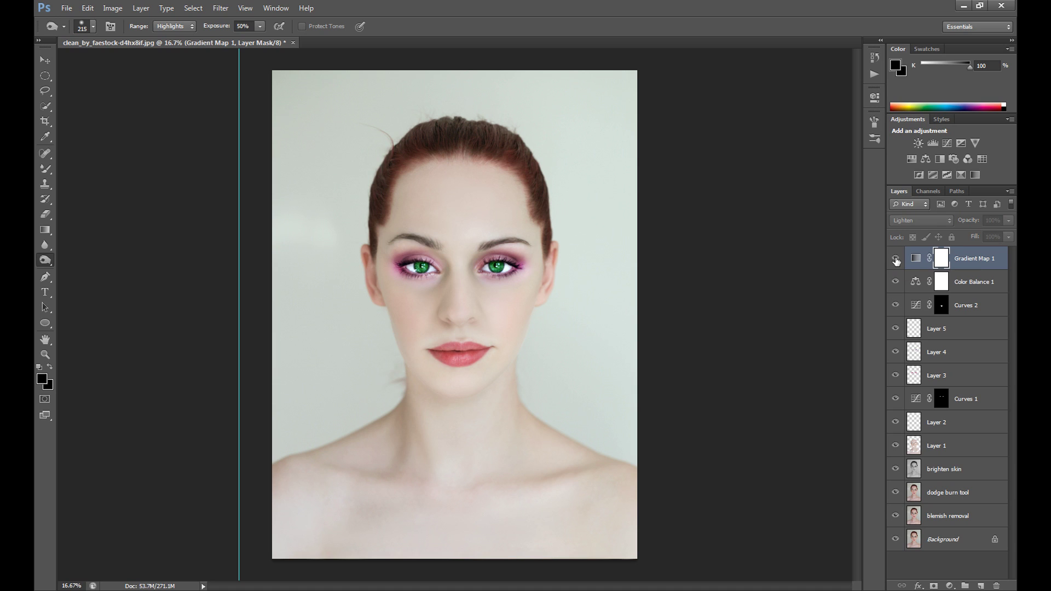
pyautogui.click(896, 260)
pyautogui.click(896, 261)
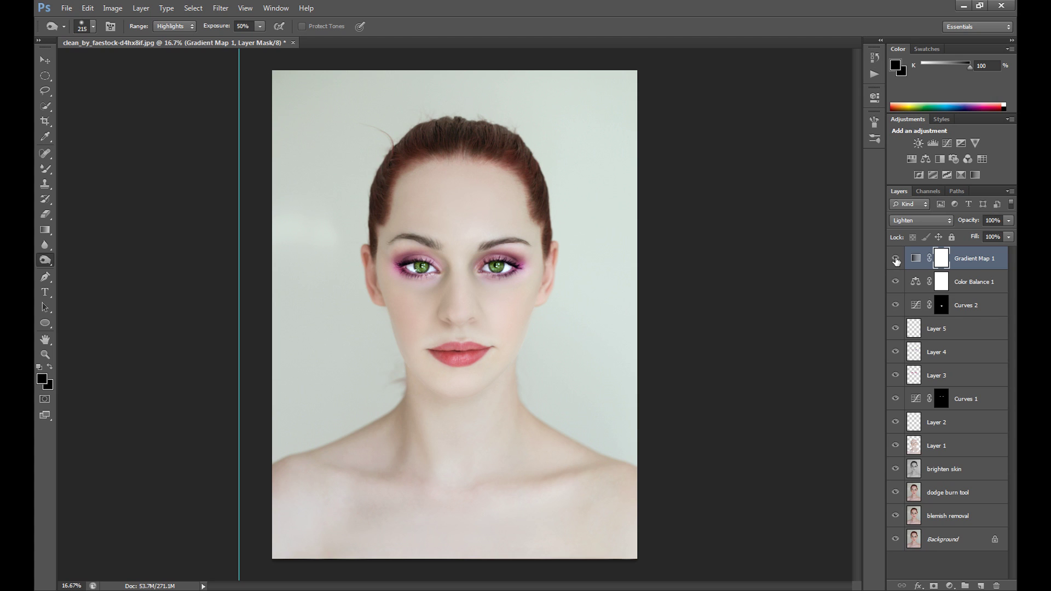
# Set the Gradient Map layer to Screen blend mode at 50% opacity
pyautogui.click(905, 221)
pyautogui.click(904, 327)
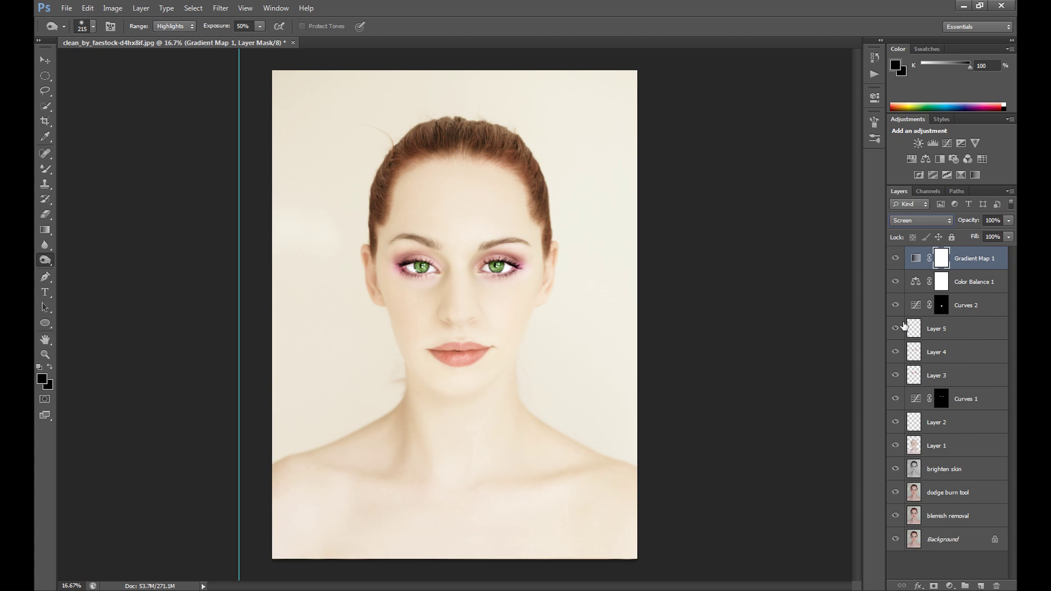
pyautogui.click(1008, 221)
pyautogui.moveTo(991, 234); pyautogui.dragTo(989, 234)
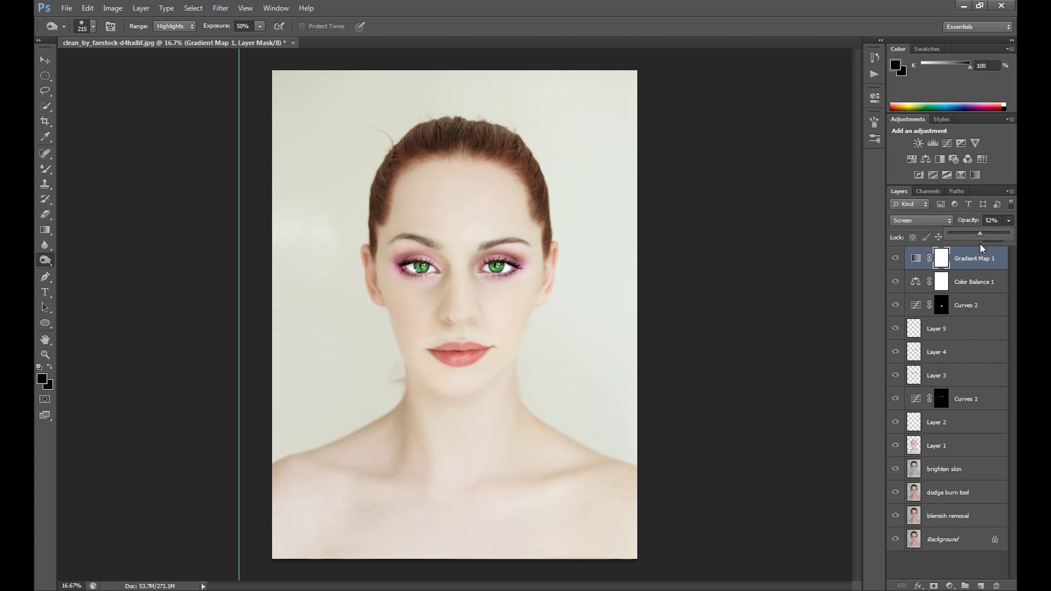
pyautogui.click(1008, 222)
# Compare the portrait with the Screen-blended Gradient Map layer hidden and shown
pyautogui.click(894, 258)
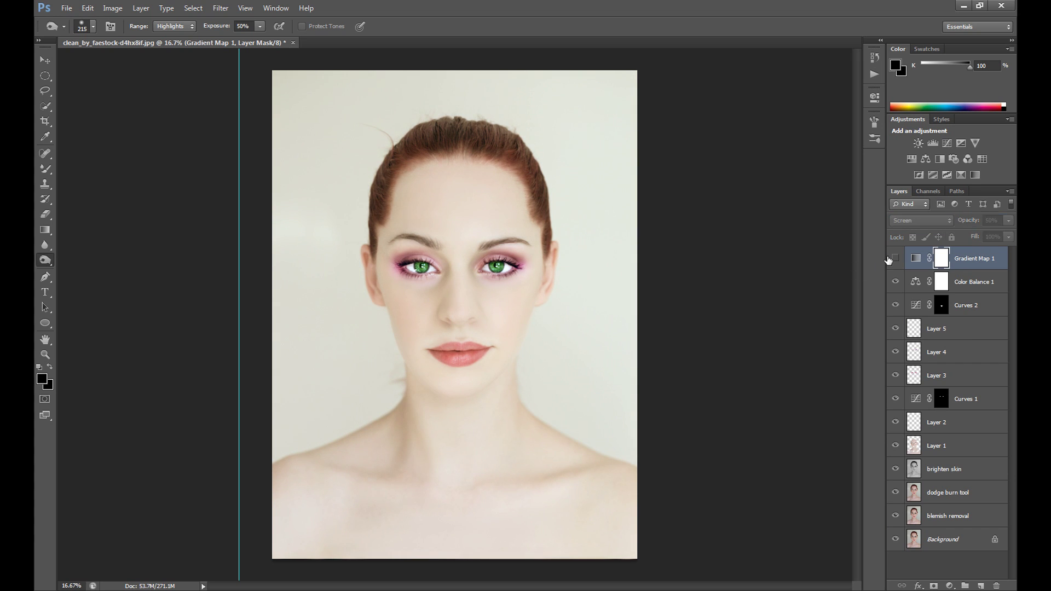
pyautogui.click(889, 259)
pyautogui.click(889, 258)
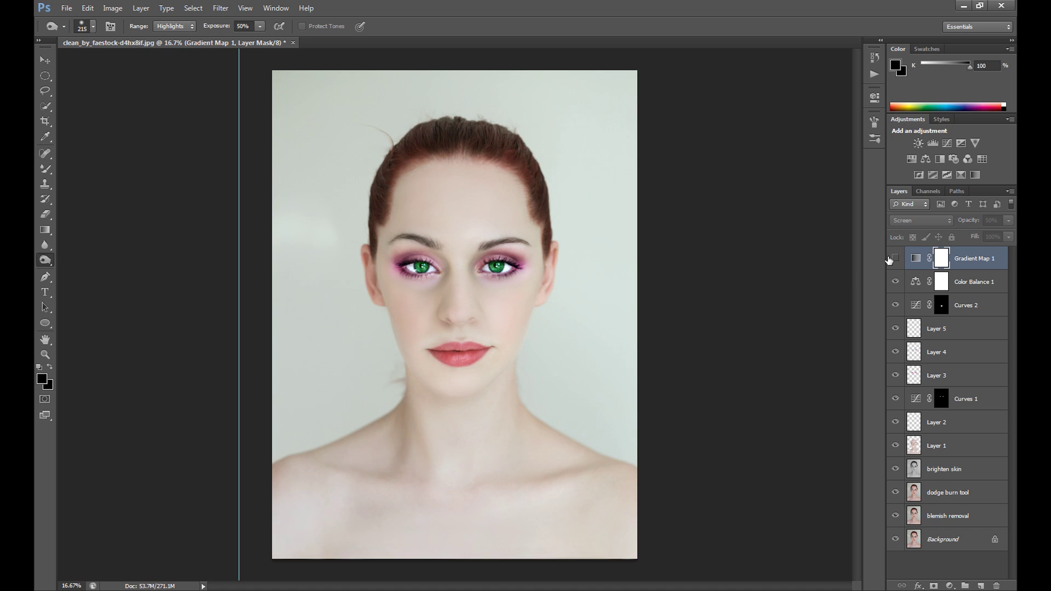
pyautogui.click(890, 258)
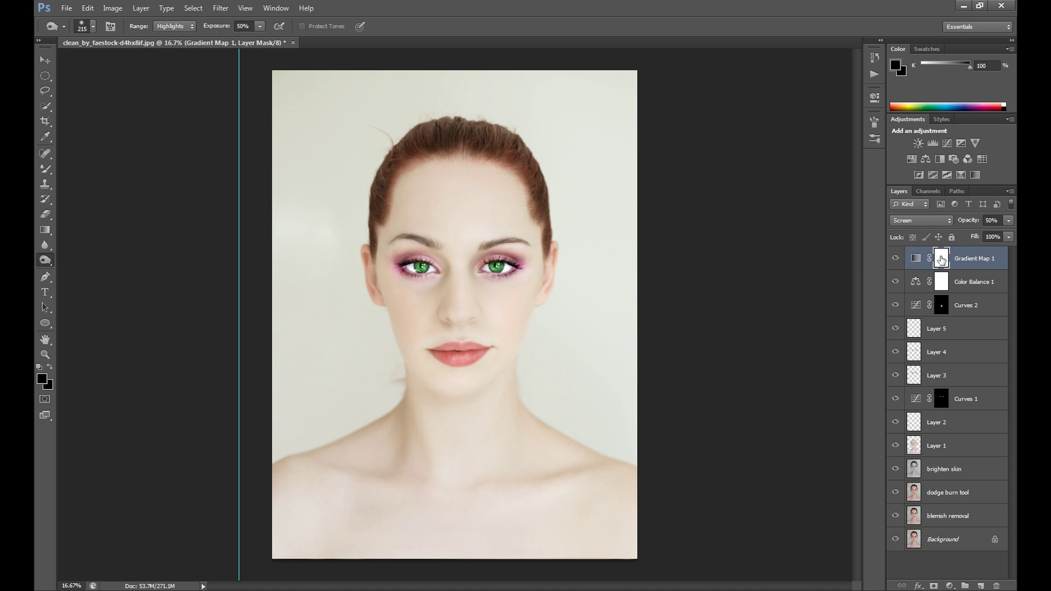
# Try other gradient presets on the Gradient Map layer, including Sepia 3, Blue 2, Cobalt-Iron 3, Gold-Blue and Gold-Selenium 2
pyautogui.doubleClick(916, 259)
pyautogui.click(764, 129)
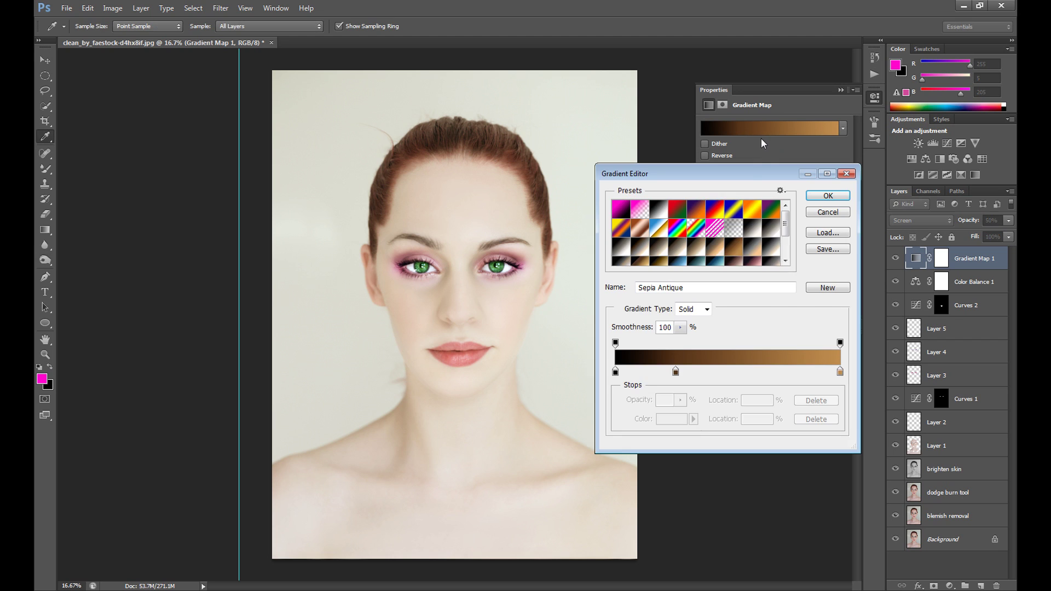
pyautogui.click(734, 246)
pyautogui.click(675, 234)
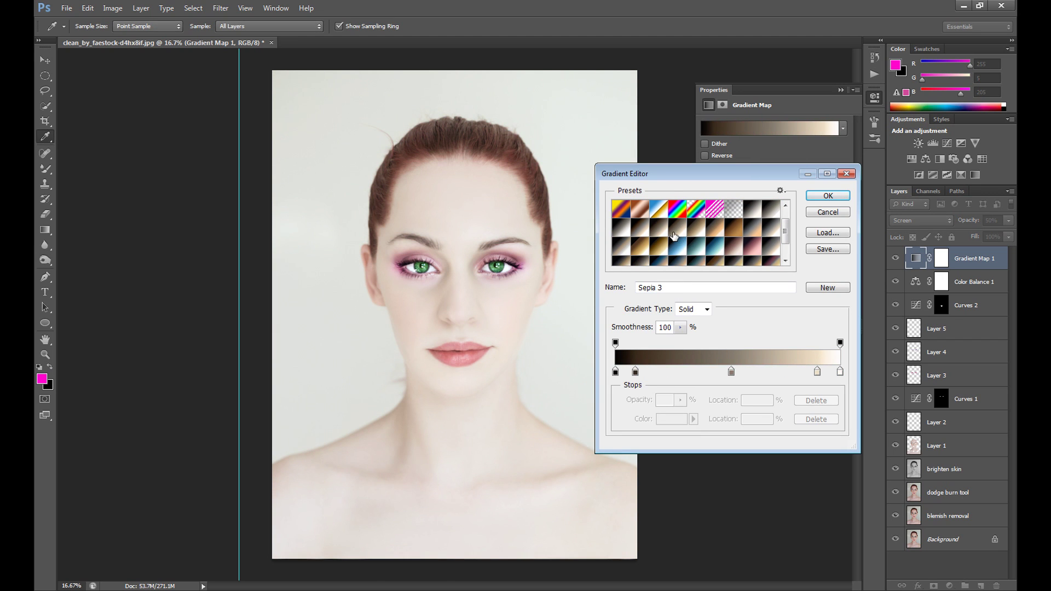
pyautogui.click(677, 253)
pyautogui.click(696, 253)
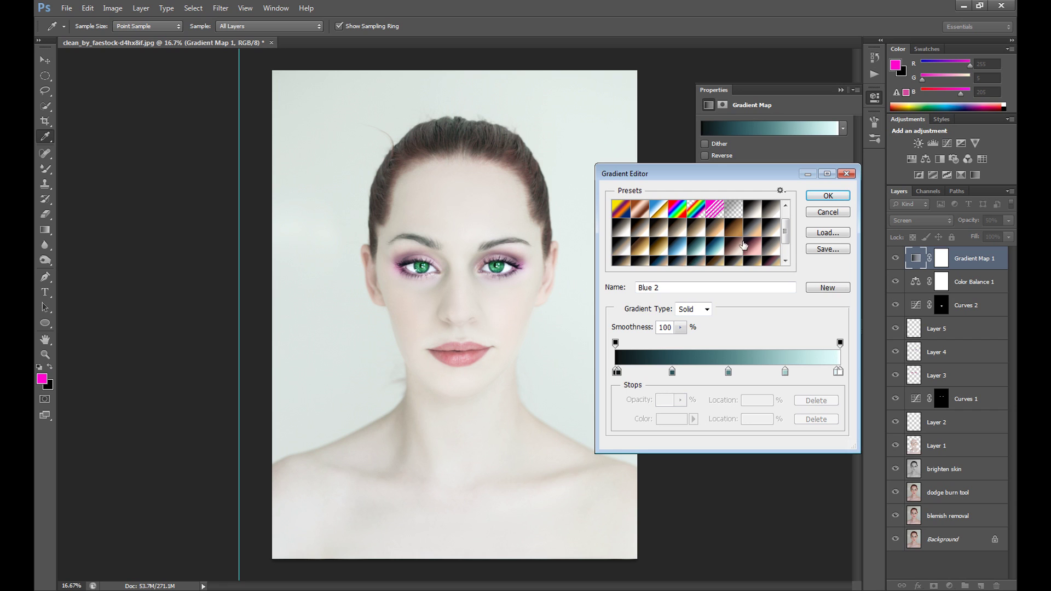
pyautogui.click(787, 257)
pyautogui.click(770, 258)
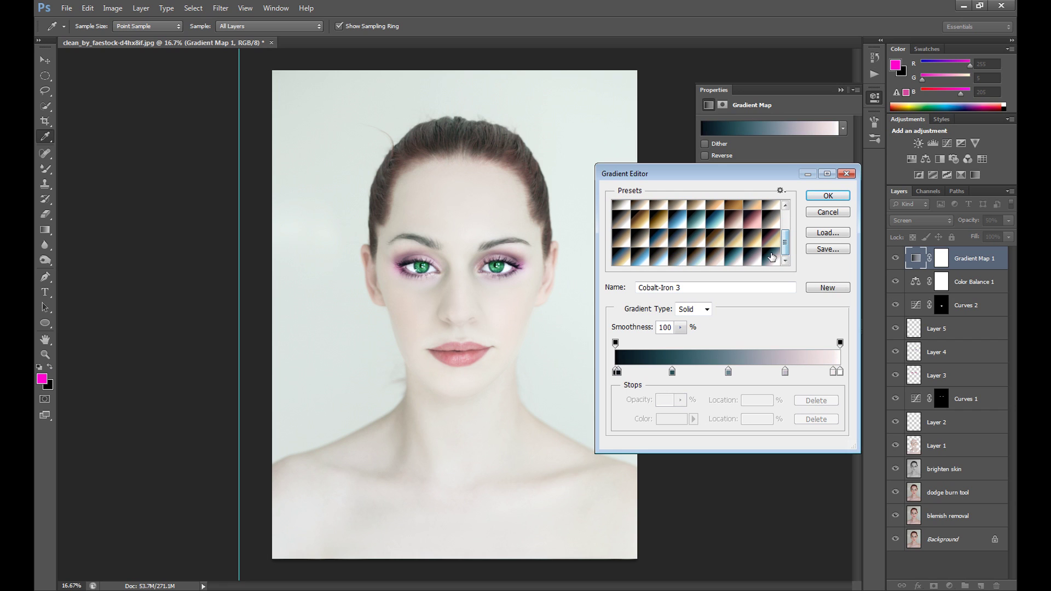
pyautogui.click(624, 261)
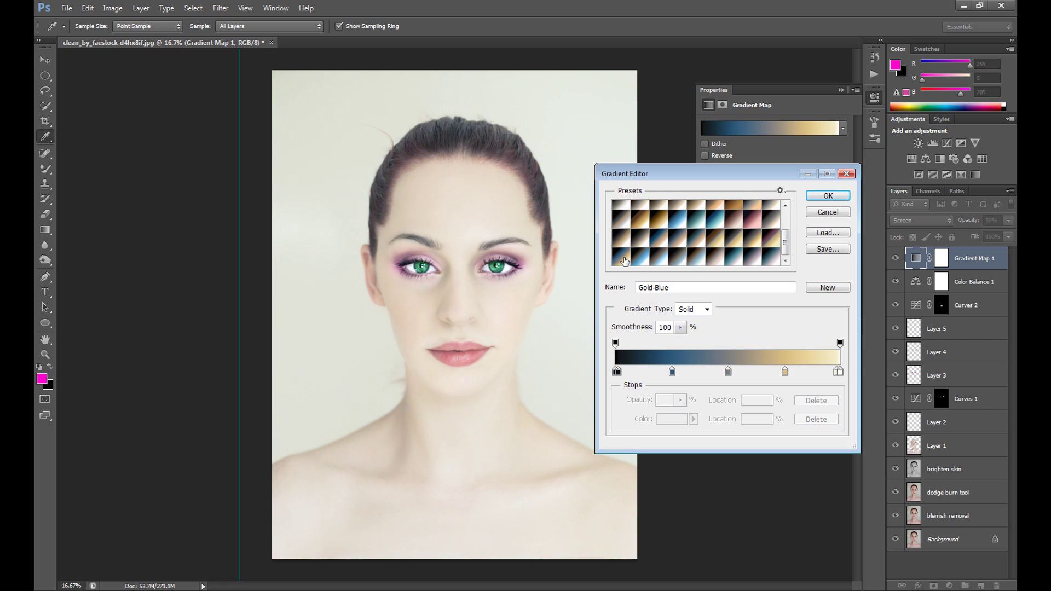
pyautogui.click(626, 261)
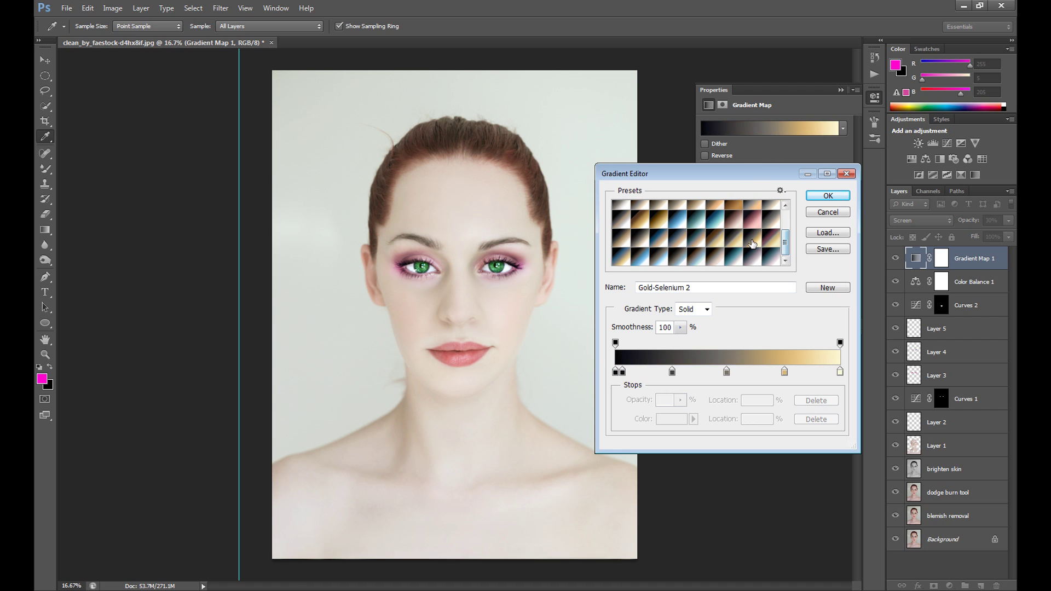
# Apply the Gold-Blue preset to the Gradient Map layer and select its layer mask
pyautogui.click(627, 262)
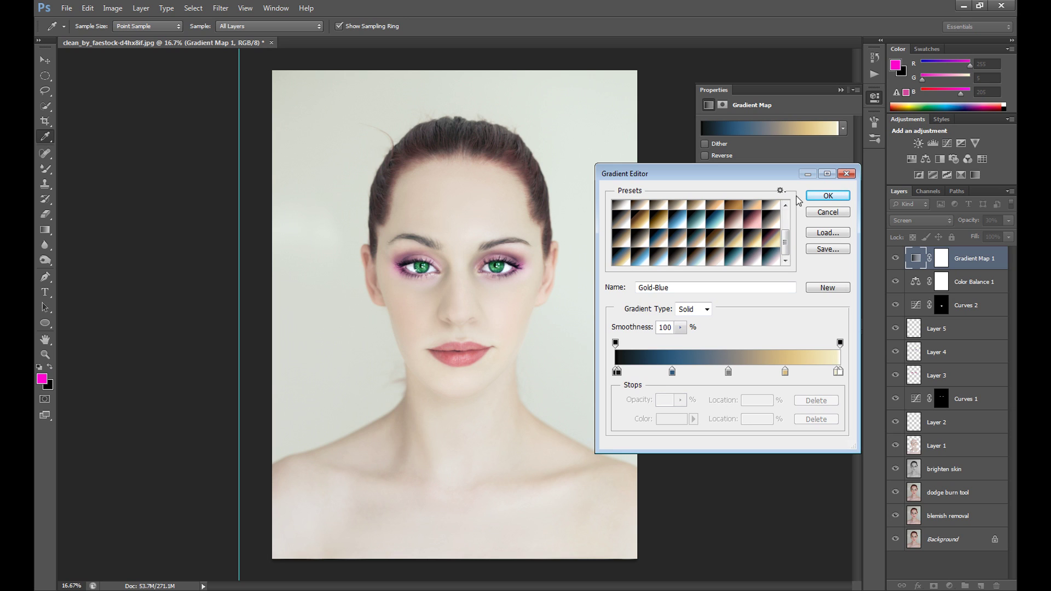
pyautogui.click(823, 197)
pyautogui.click(841, 91)
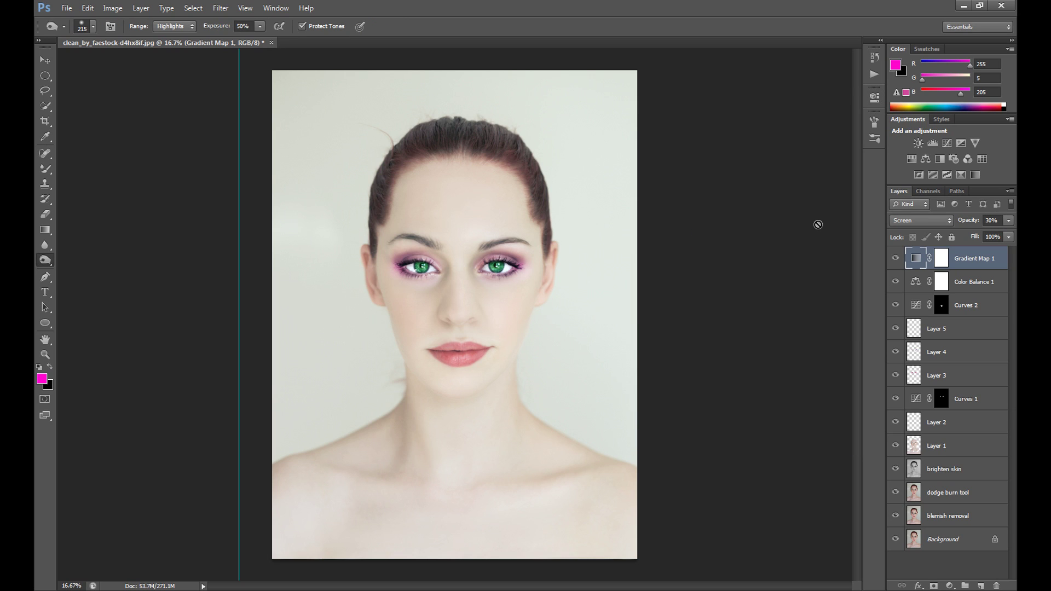
pyautogui.click(941, 259)
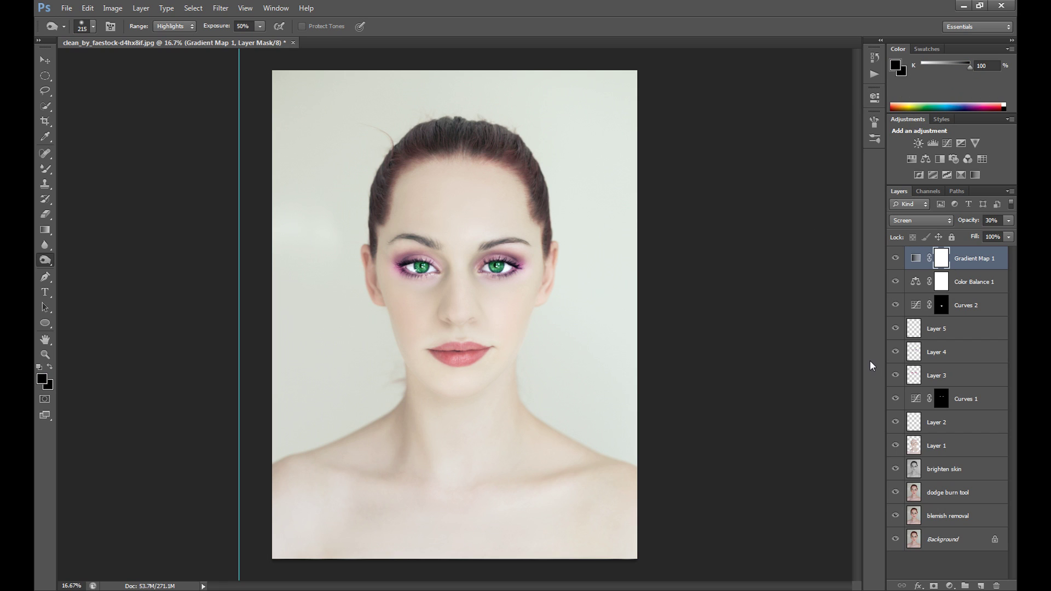